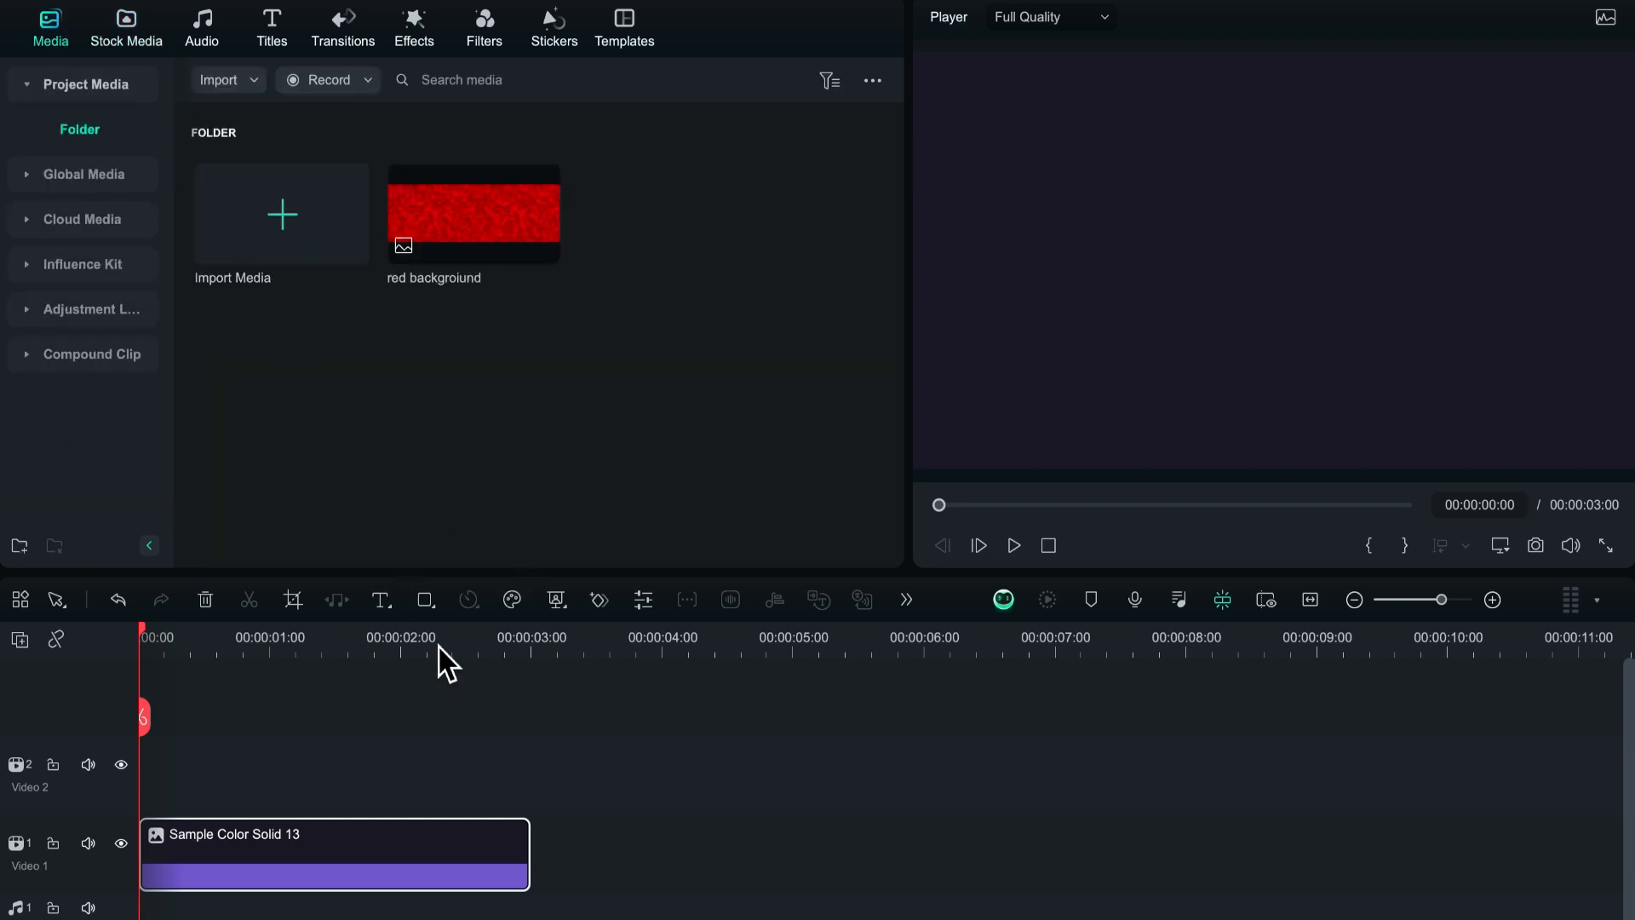
Draw a rectangle shape in the preview's upper-left area, about 19.5% wide and 21.3% high in scale
click(440, 608)
click(464, 634)
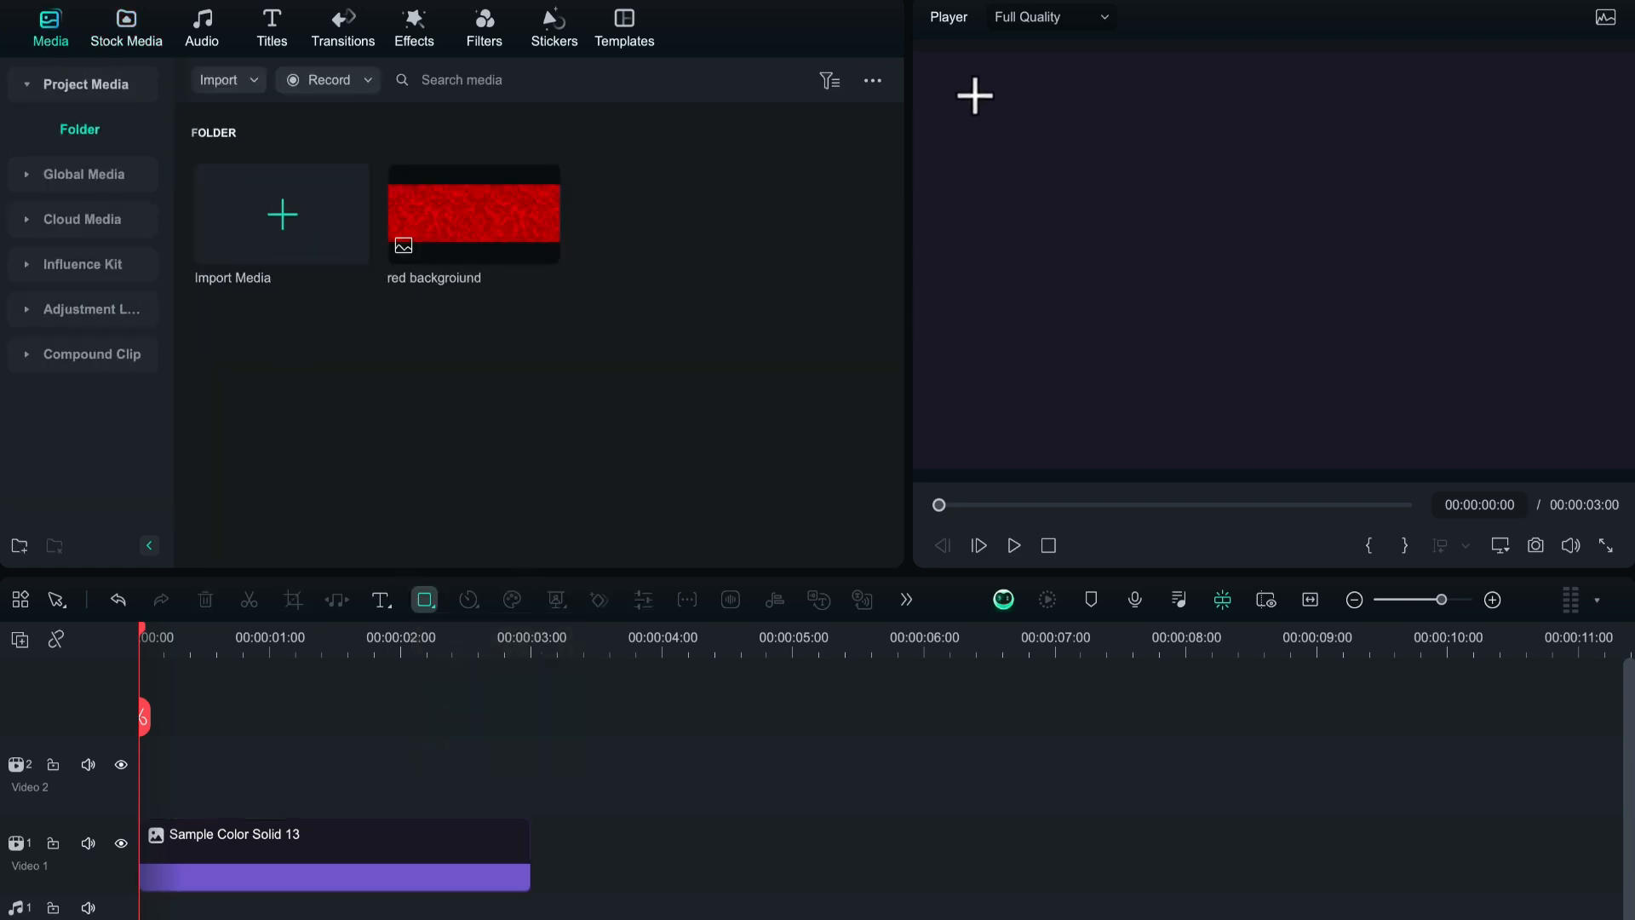
mouse_move(997, 98)
mouse_down()
mouse_move(1055, 171)
mouse_move(1129, 200)
mouse_move(1139, 187)
mouse_up()
click(797, 775)
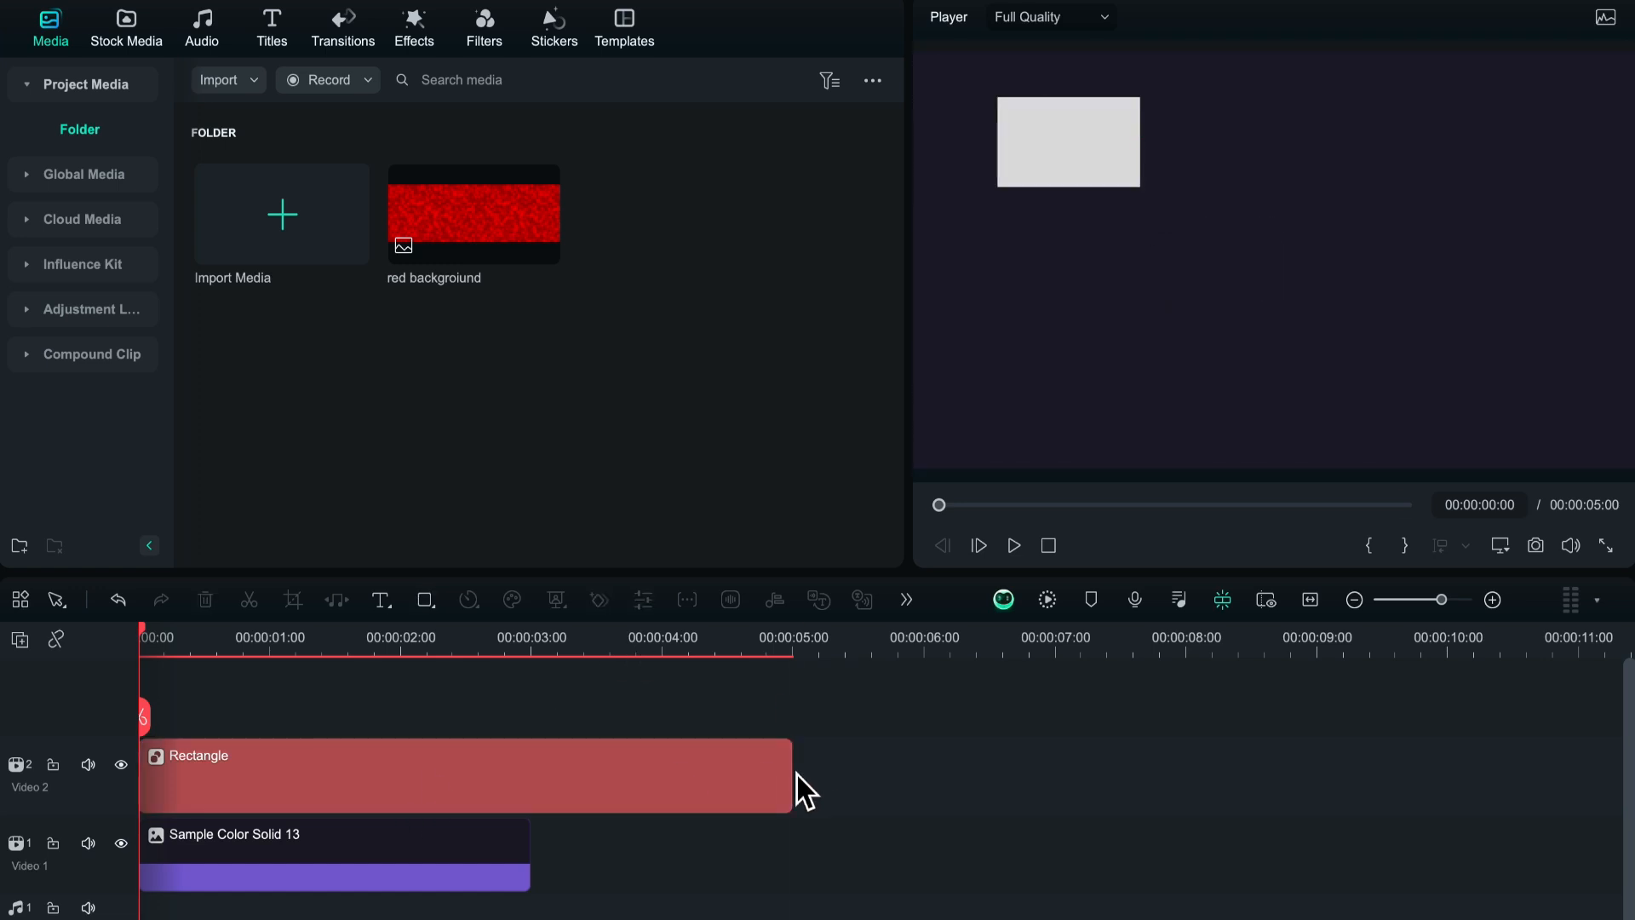
drag(799, 654, 41, 678)
Open the Rectangle clip's properties, place the playhead at 00:00:00:03 and hide the keyframe graph
double_click(167, 784)
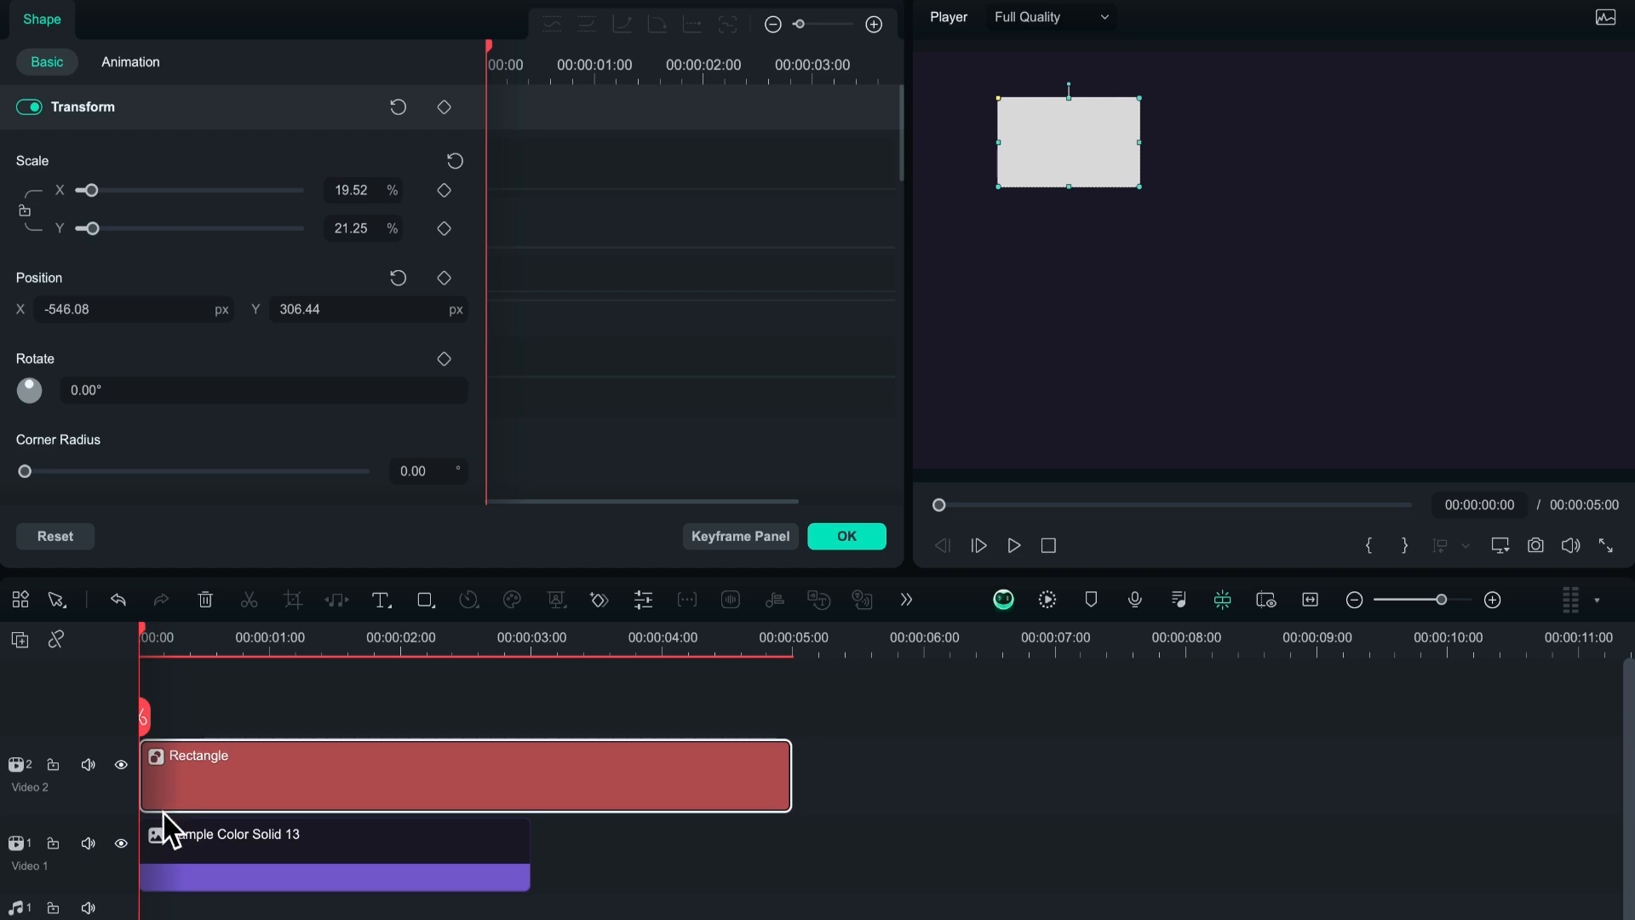
click(151, 637)
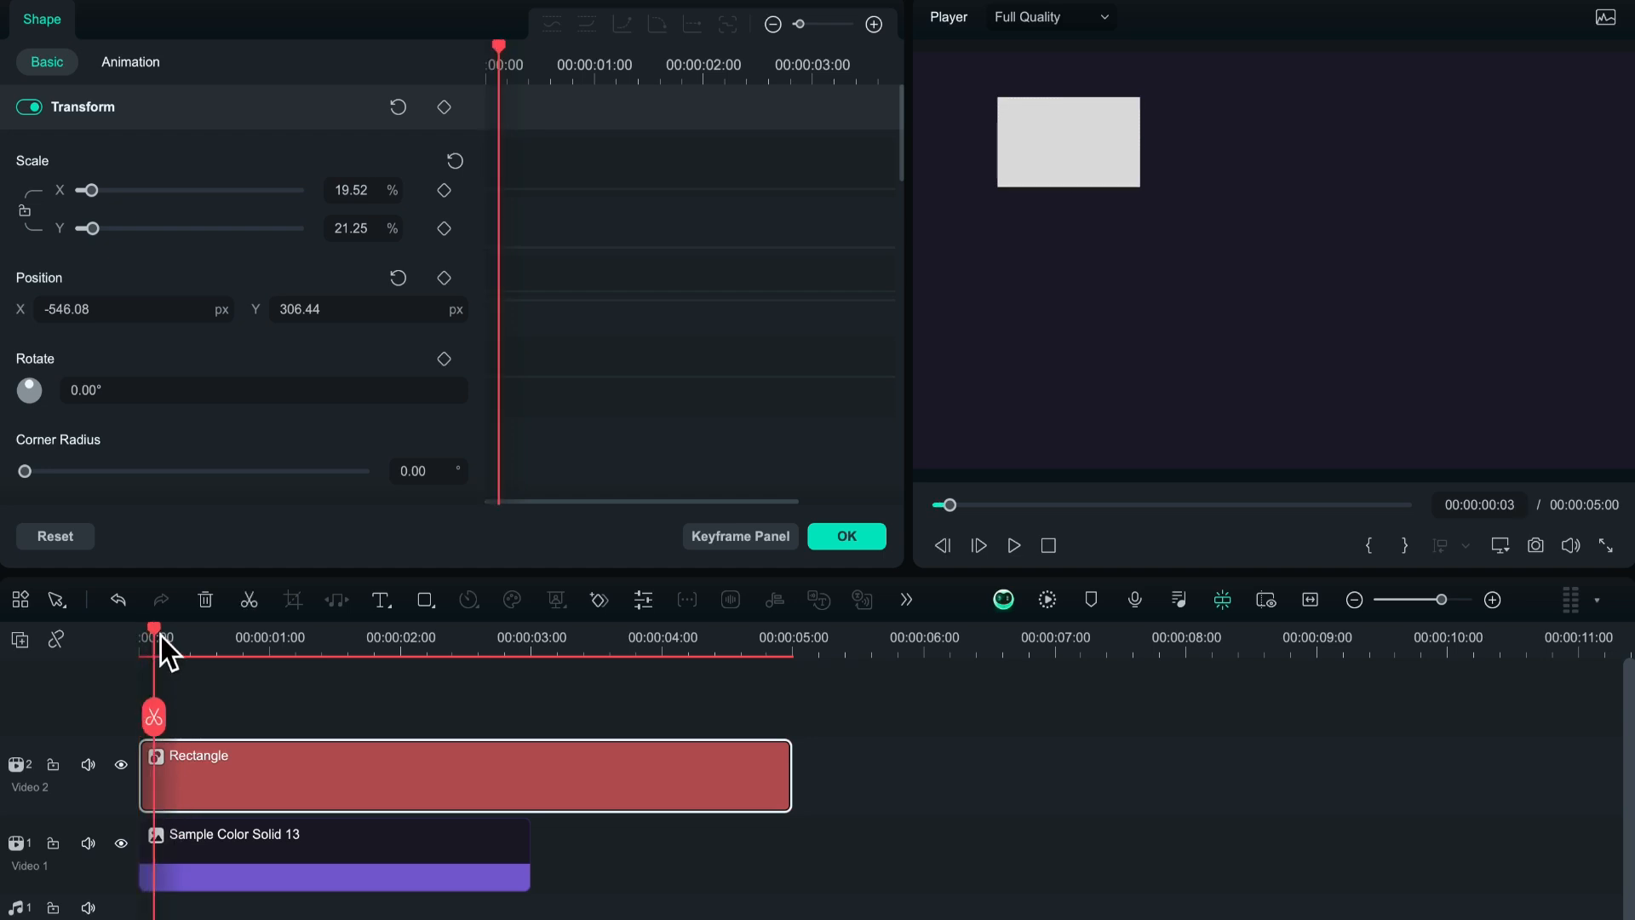
click(703, 536)
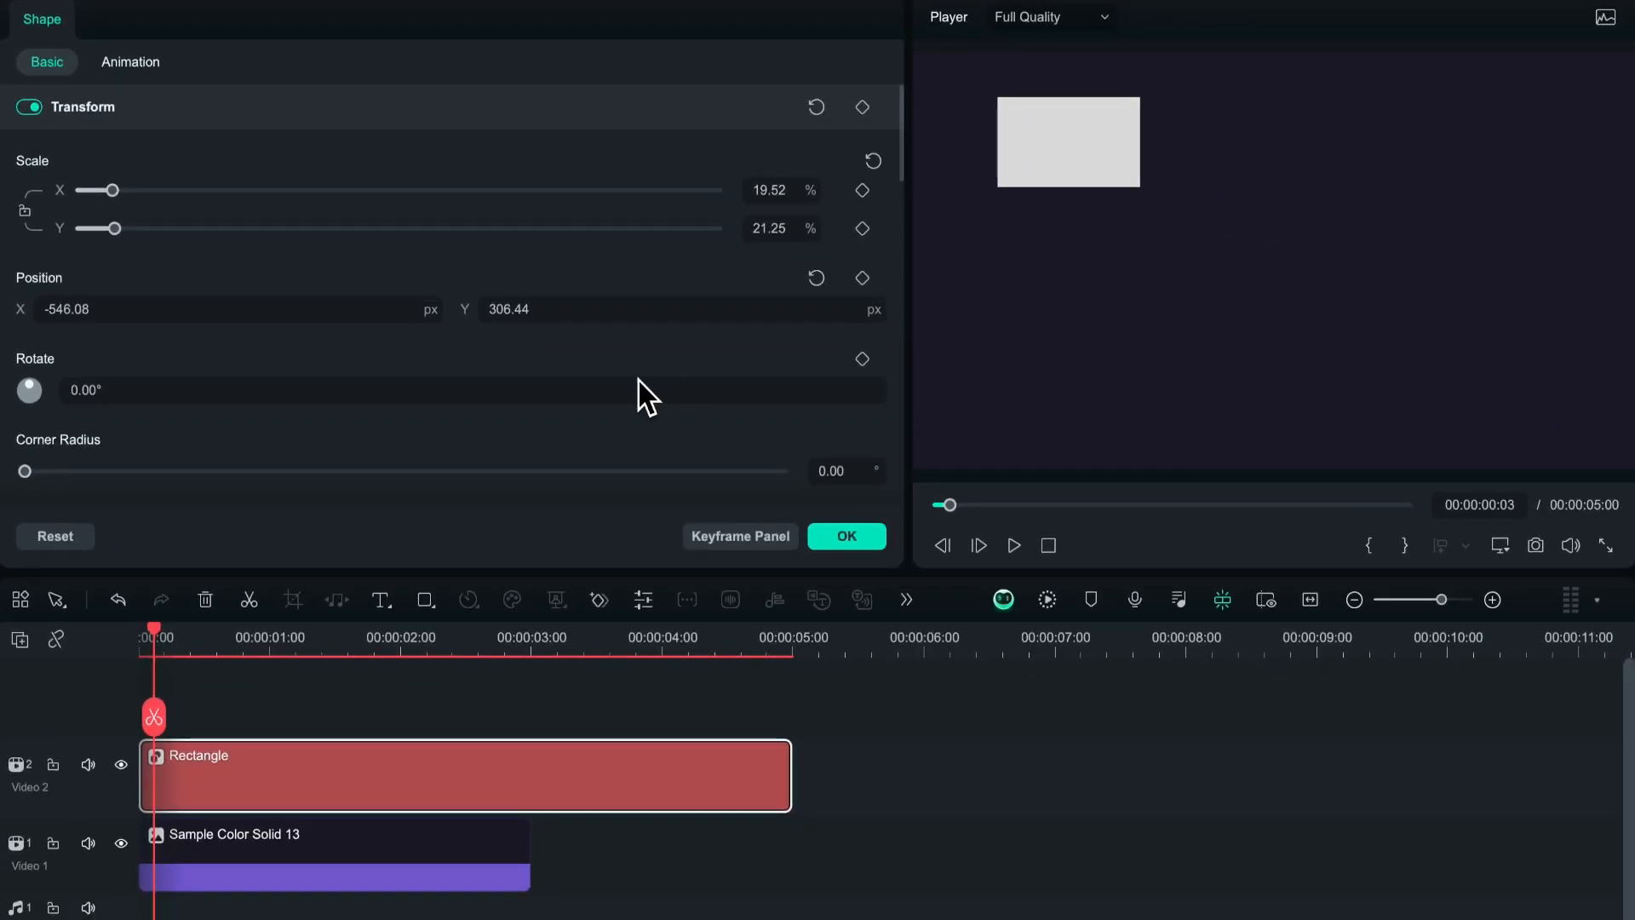
Examine the rectangle's corner radius, flip, fill, opacity and border settings
scroll(201, 347, down, 2)
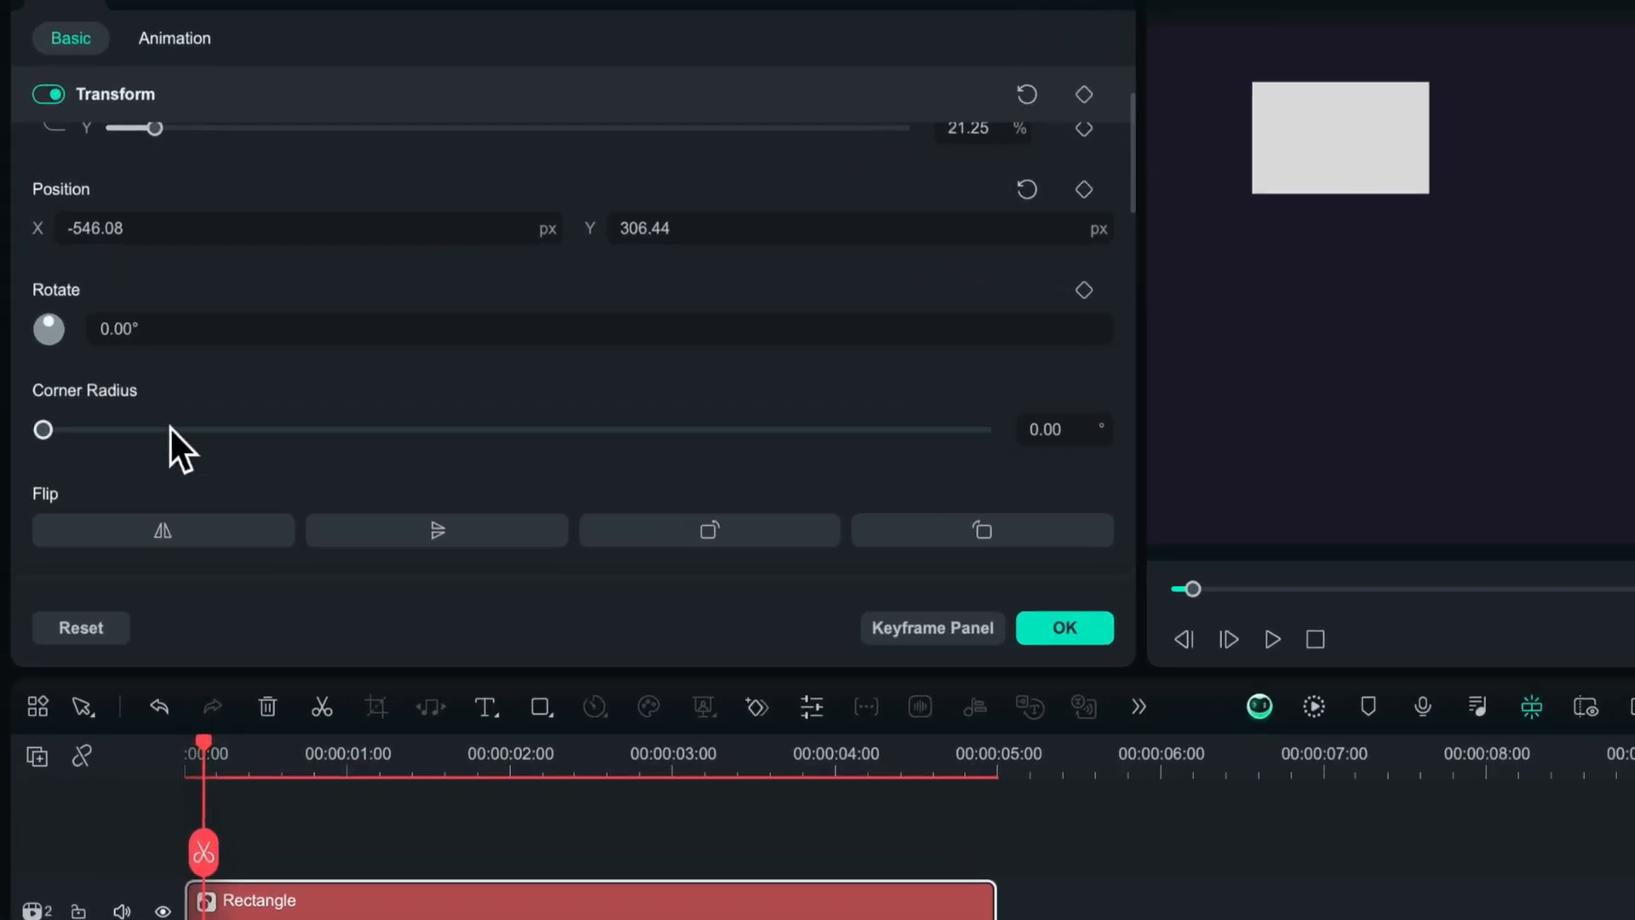
scroll(170, 426, down, 3)
scroll(282, 326, down, 3)
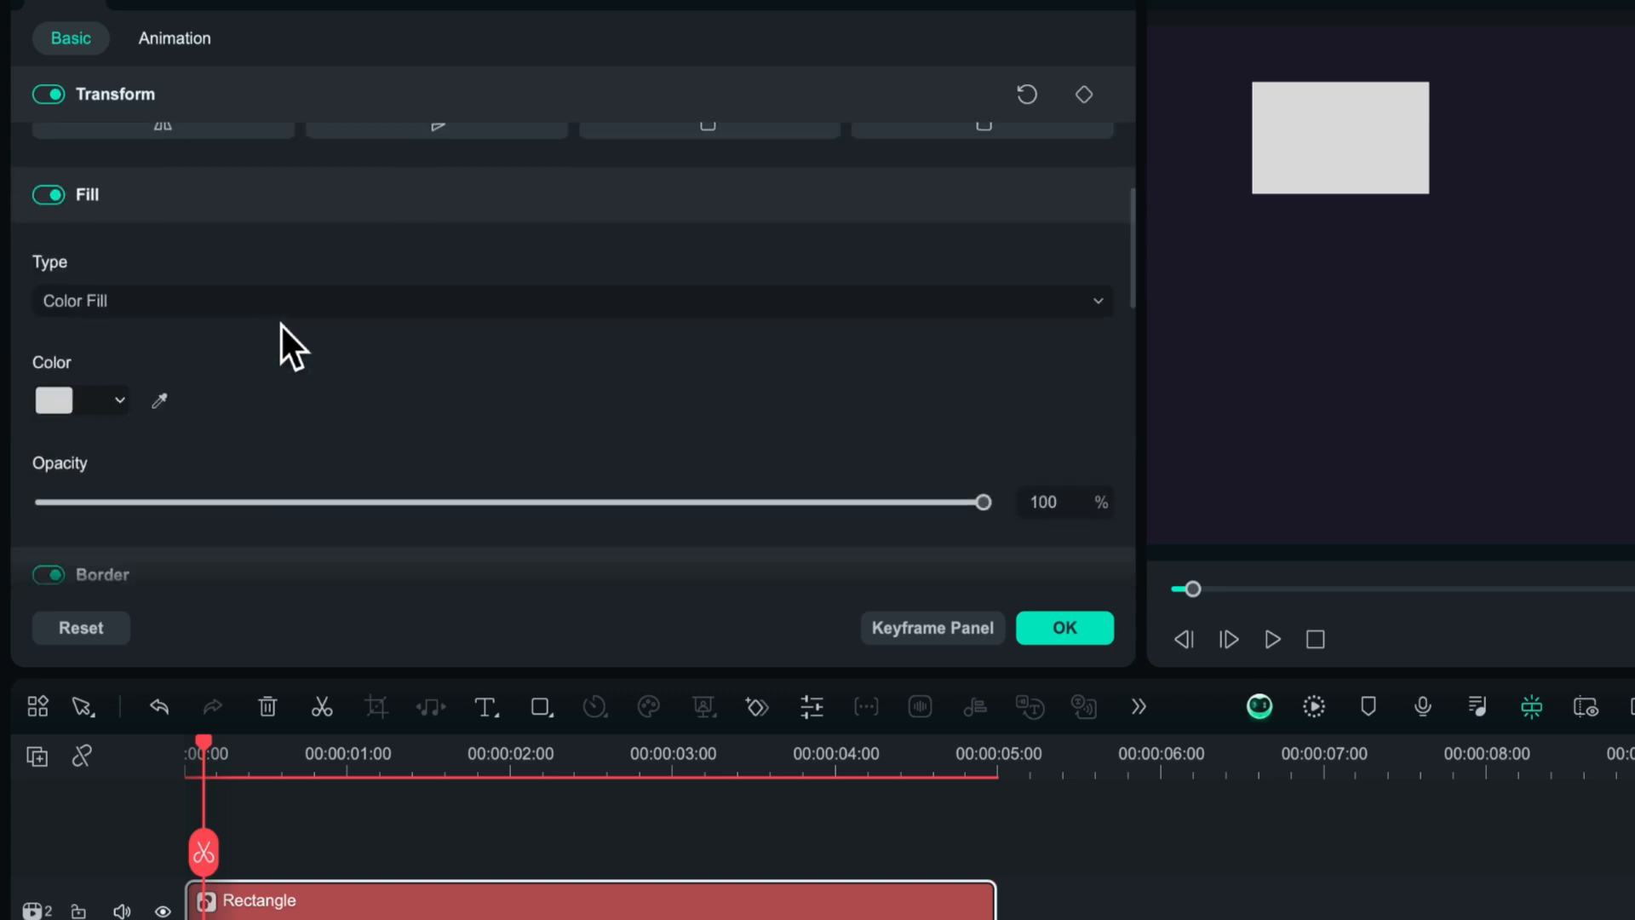
scroll(769, 469, down, 1)
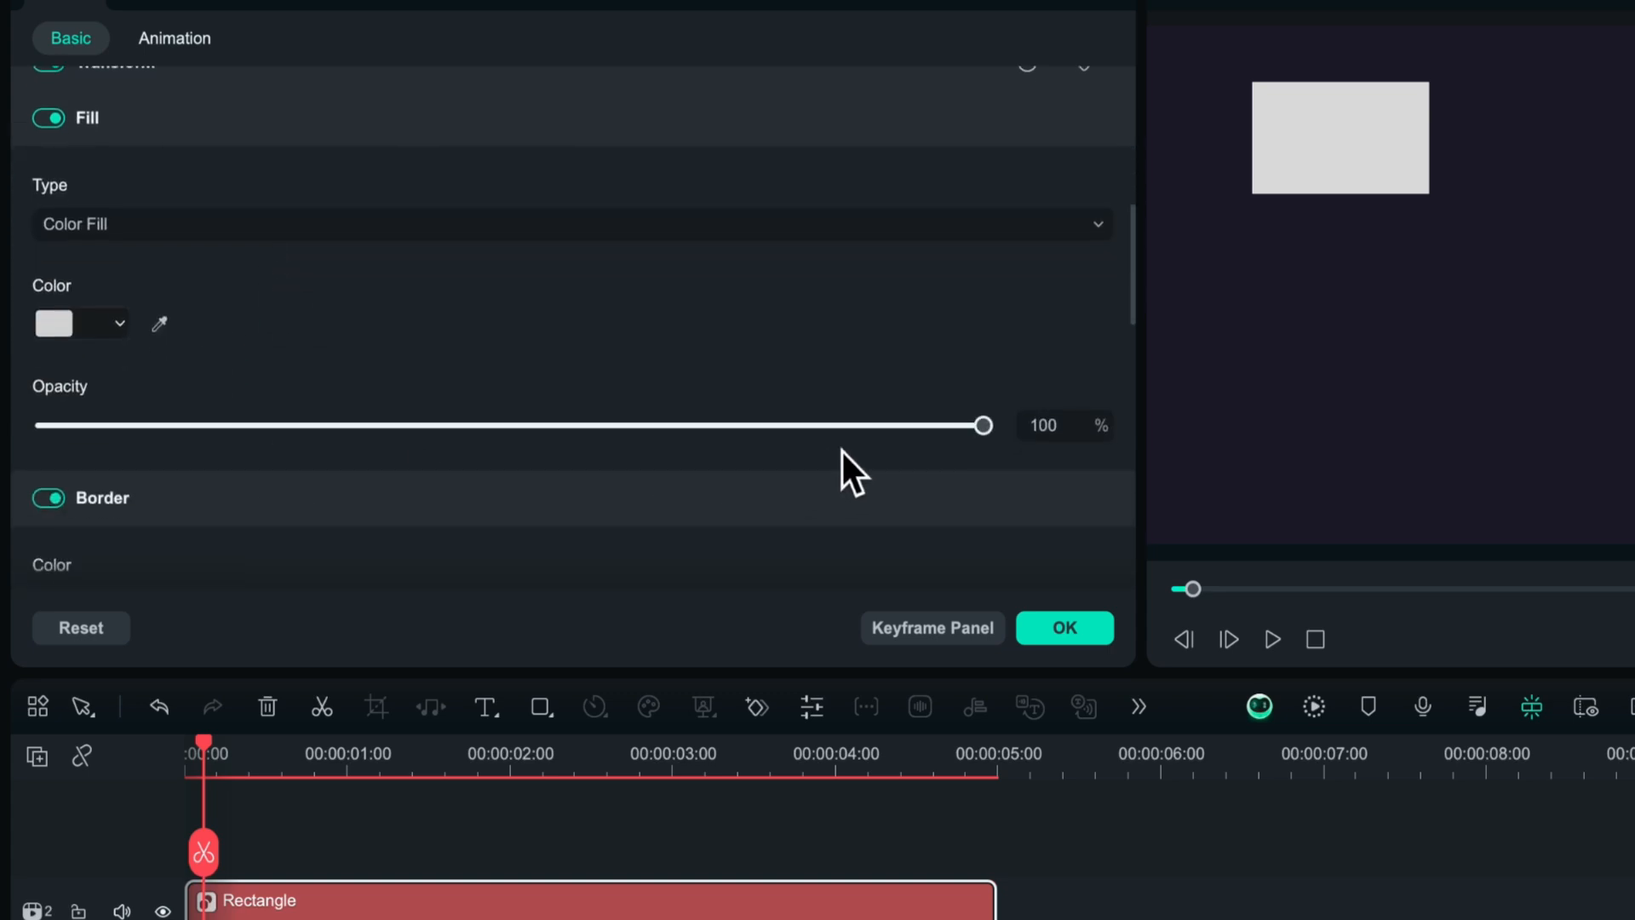
drag(973, 434, 1088, 436)
scroll(727, 395, down, 5)
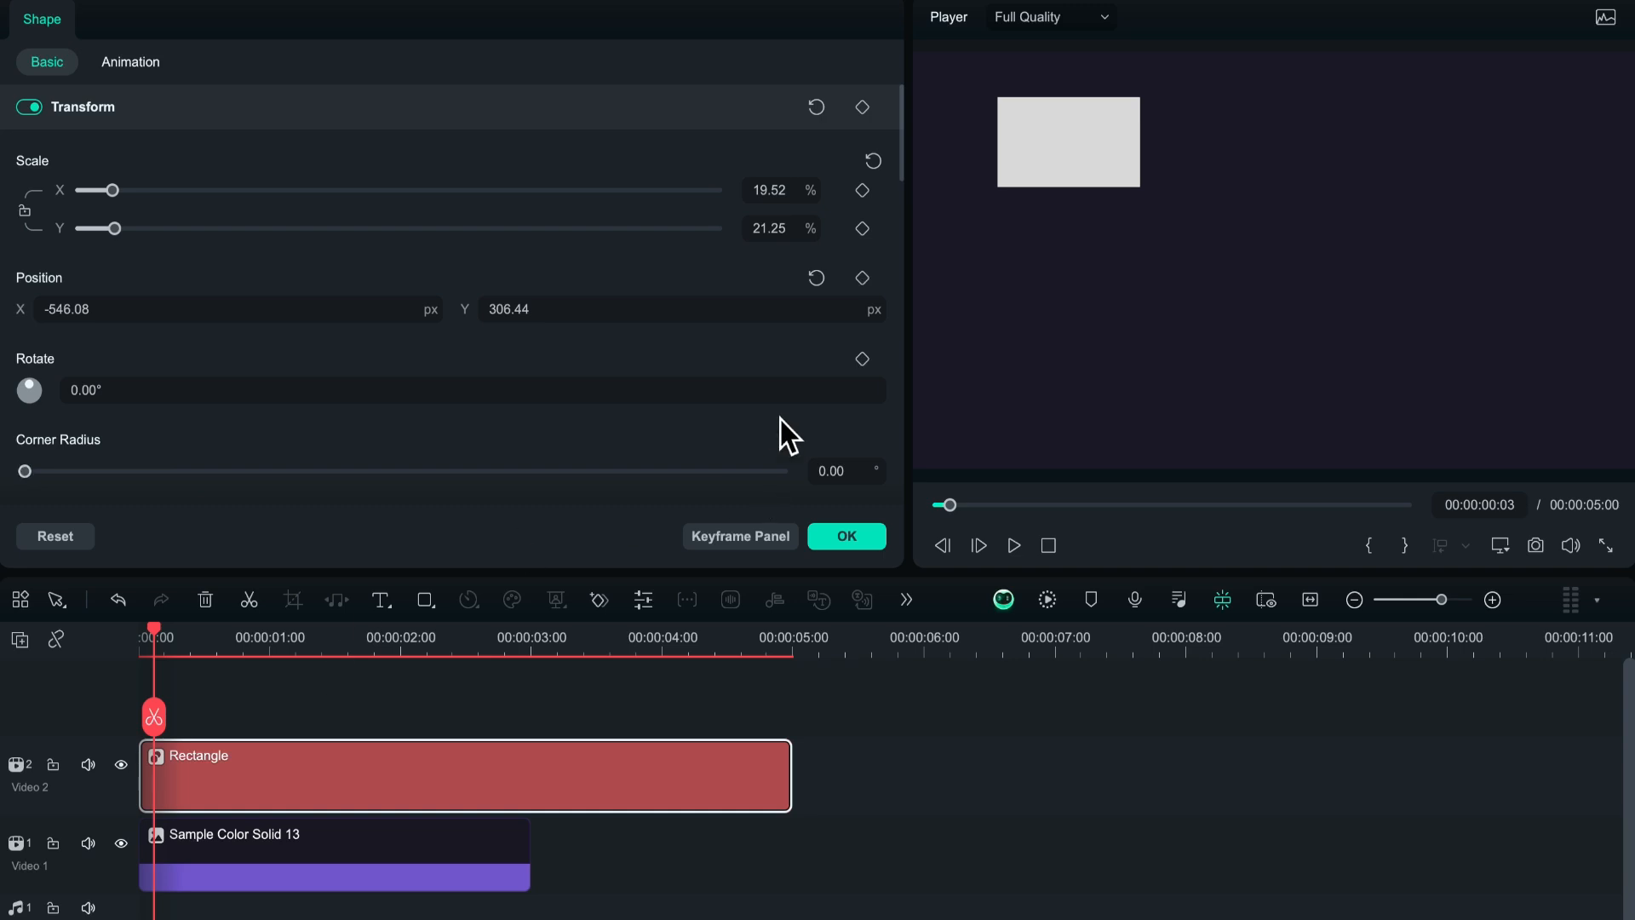
Add Position keyframes to the rectangle at 00:00:00:03 and 00:00:00:18
click(861, 279)
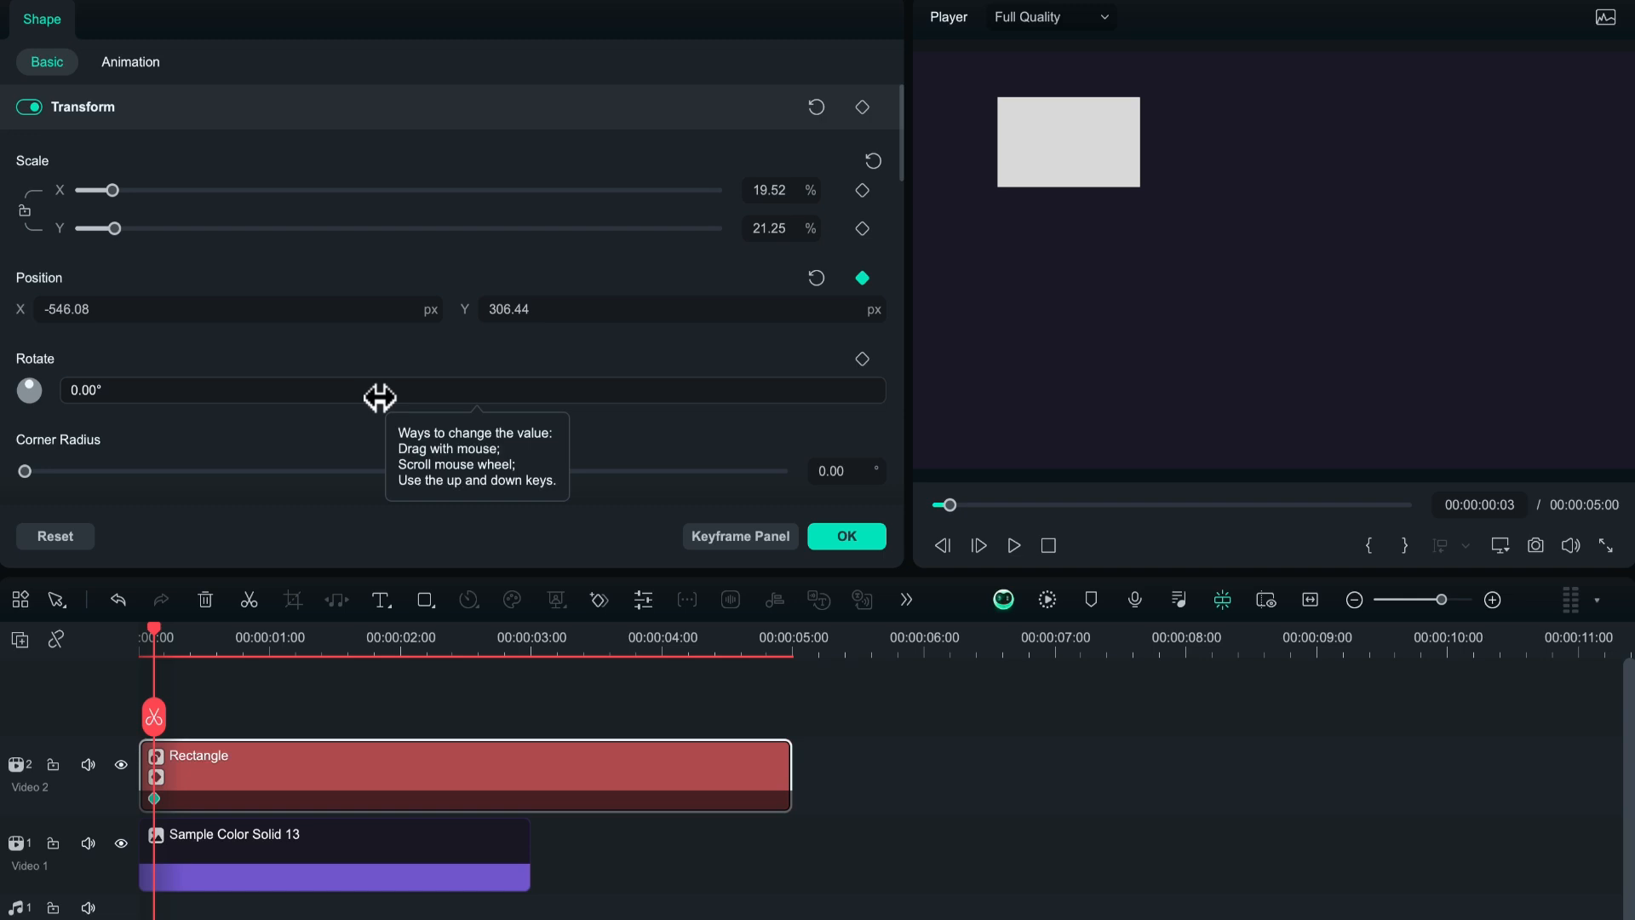
drag(162, 639, 238, 653)
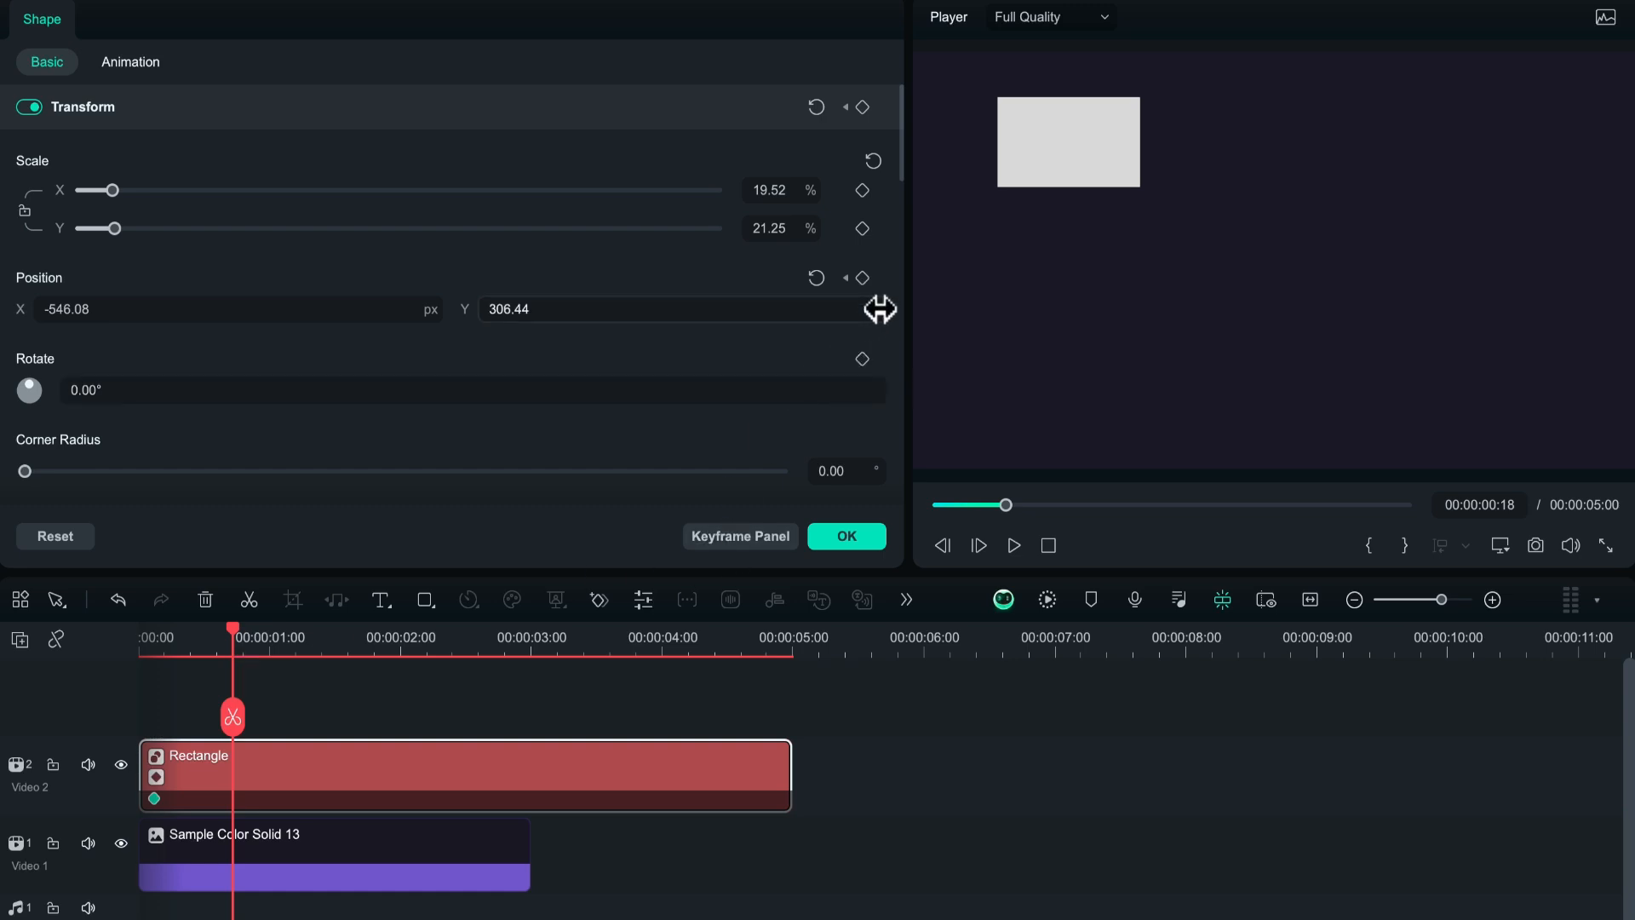
click(863, 281)
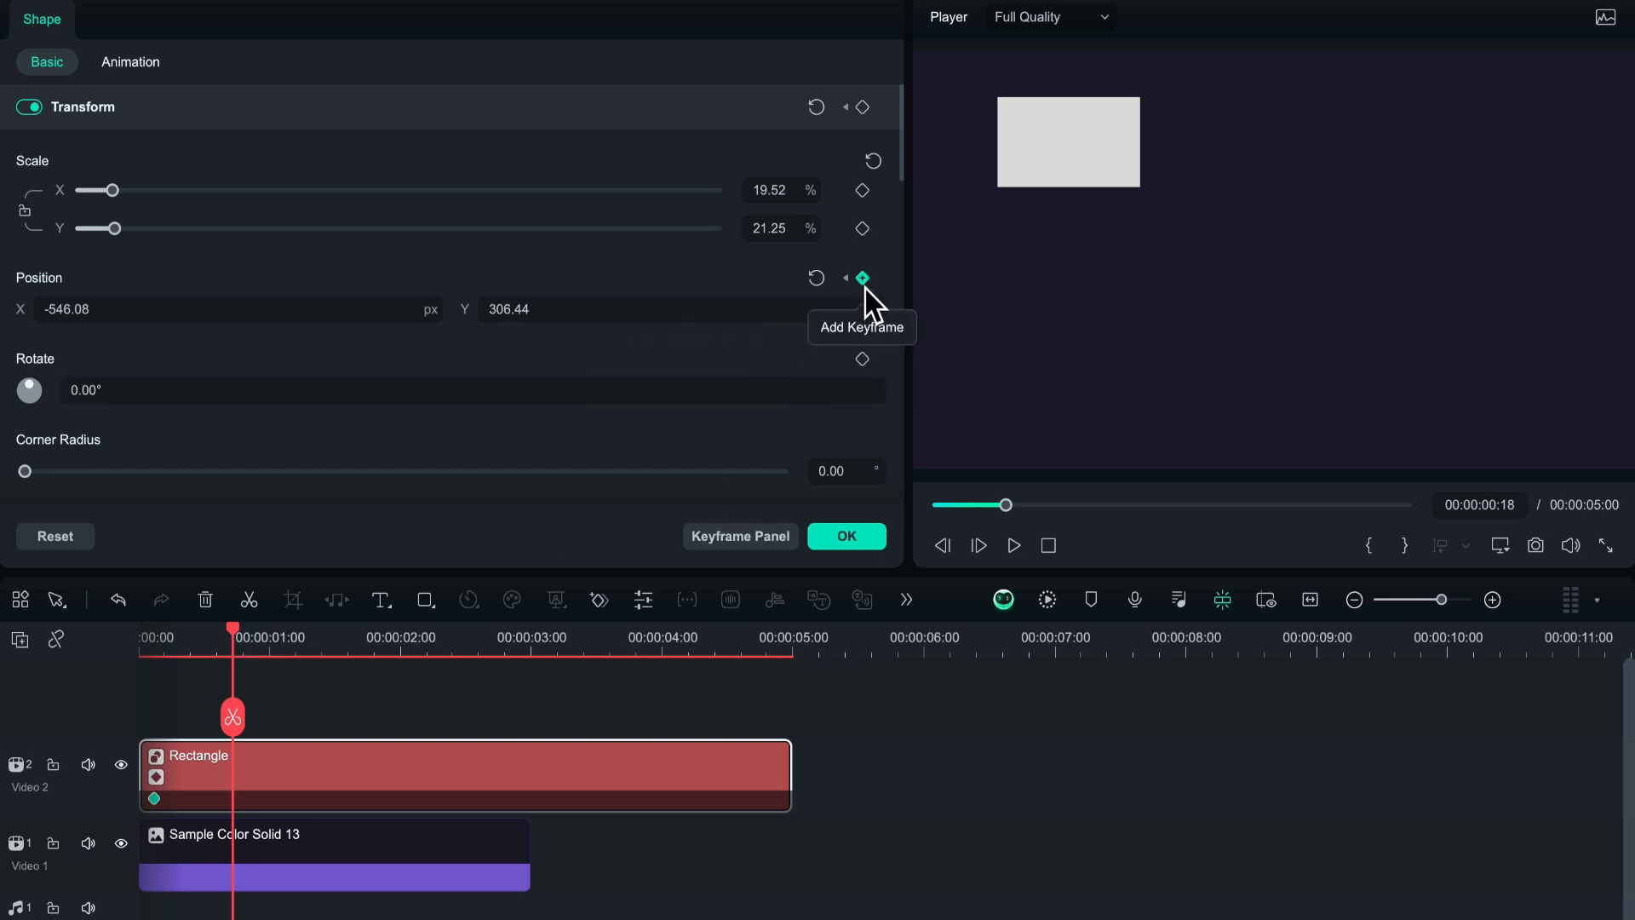
click(864, 279)
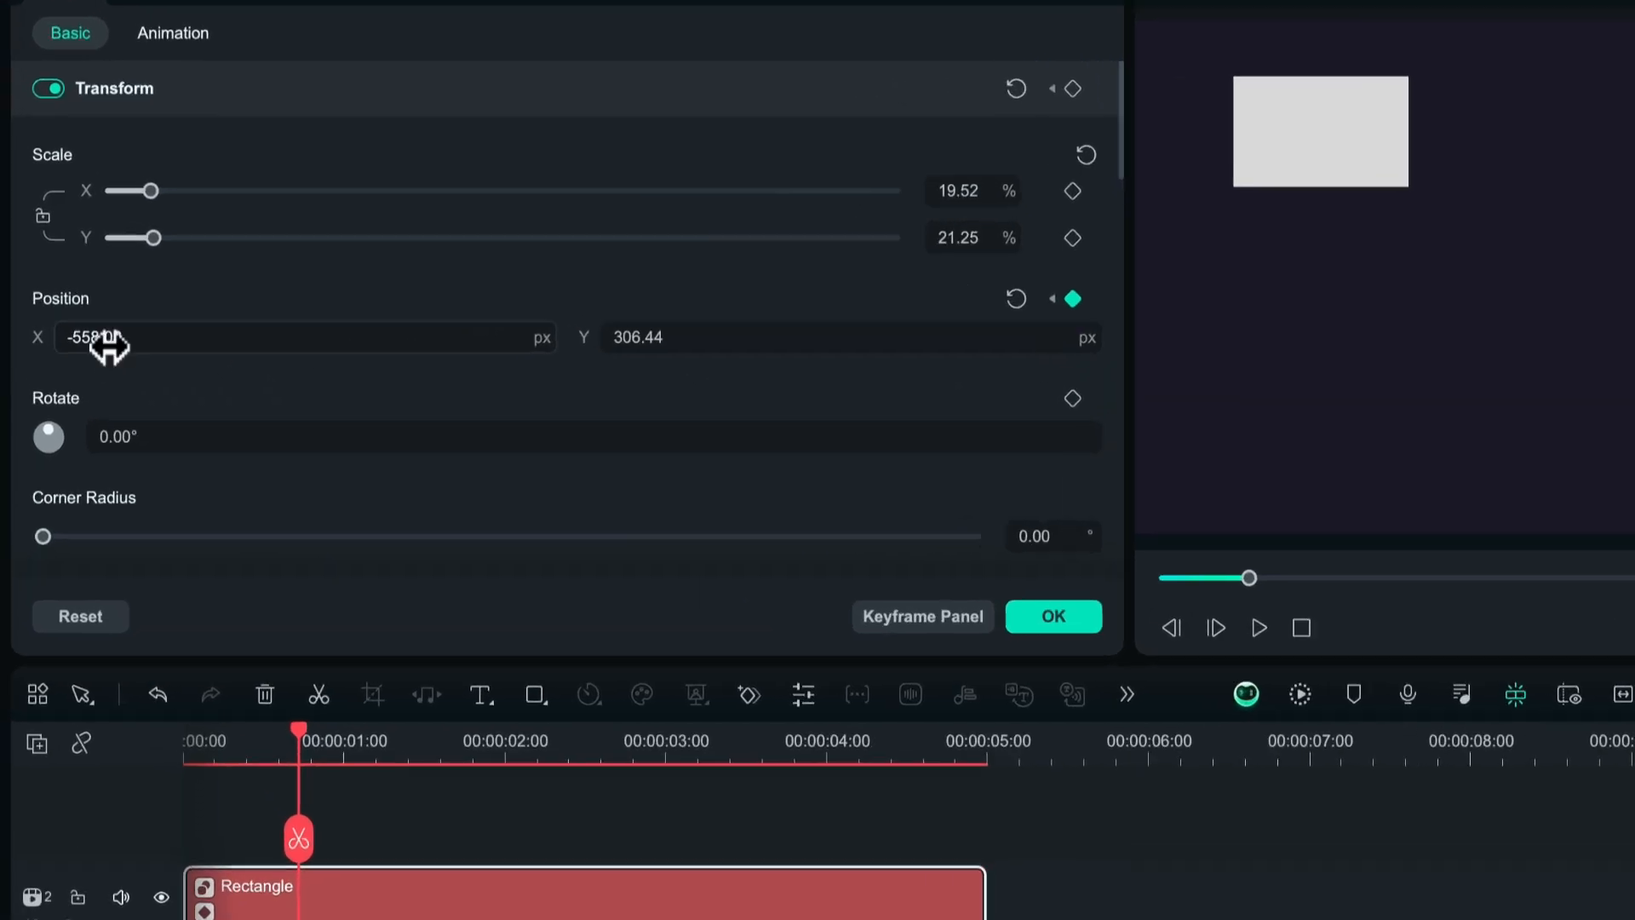
At the second keyframe, move the rectangle across the preview to position X 633.52, Y 306.44 px
drag(80, 316, 452, 327)
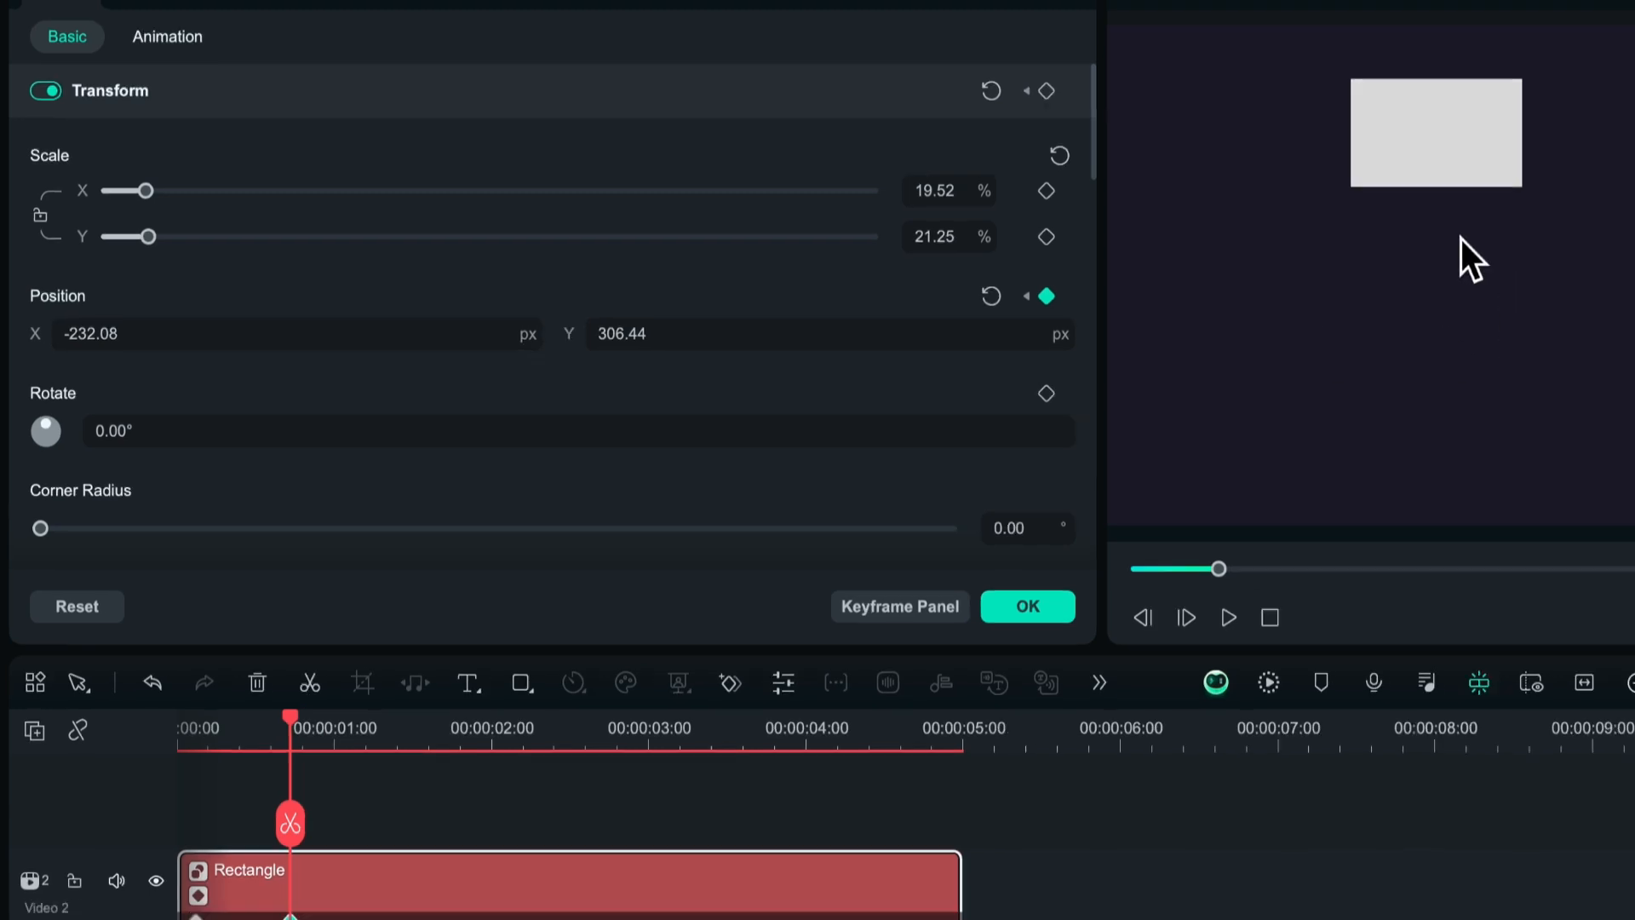
drag(1440, 136, 1634, 138)
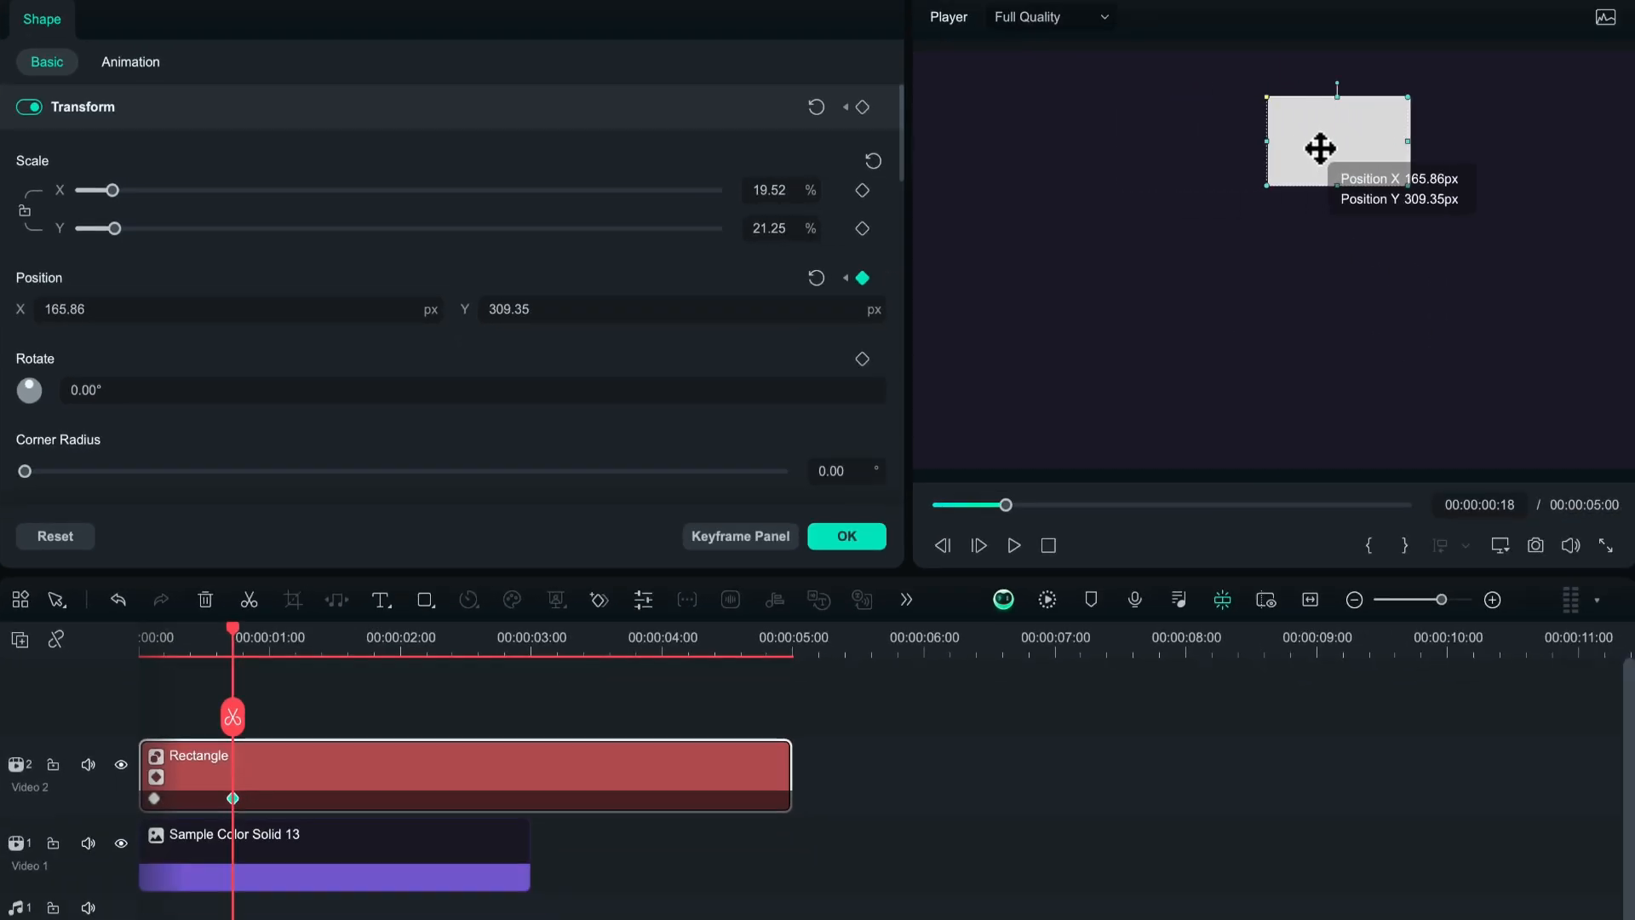
drag(1320, 148, 1485, 151)
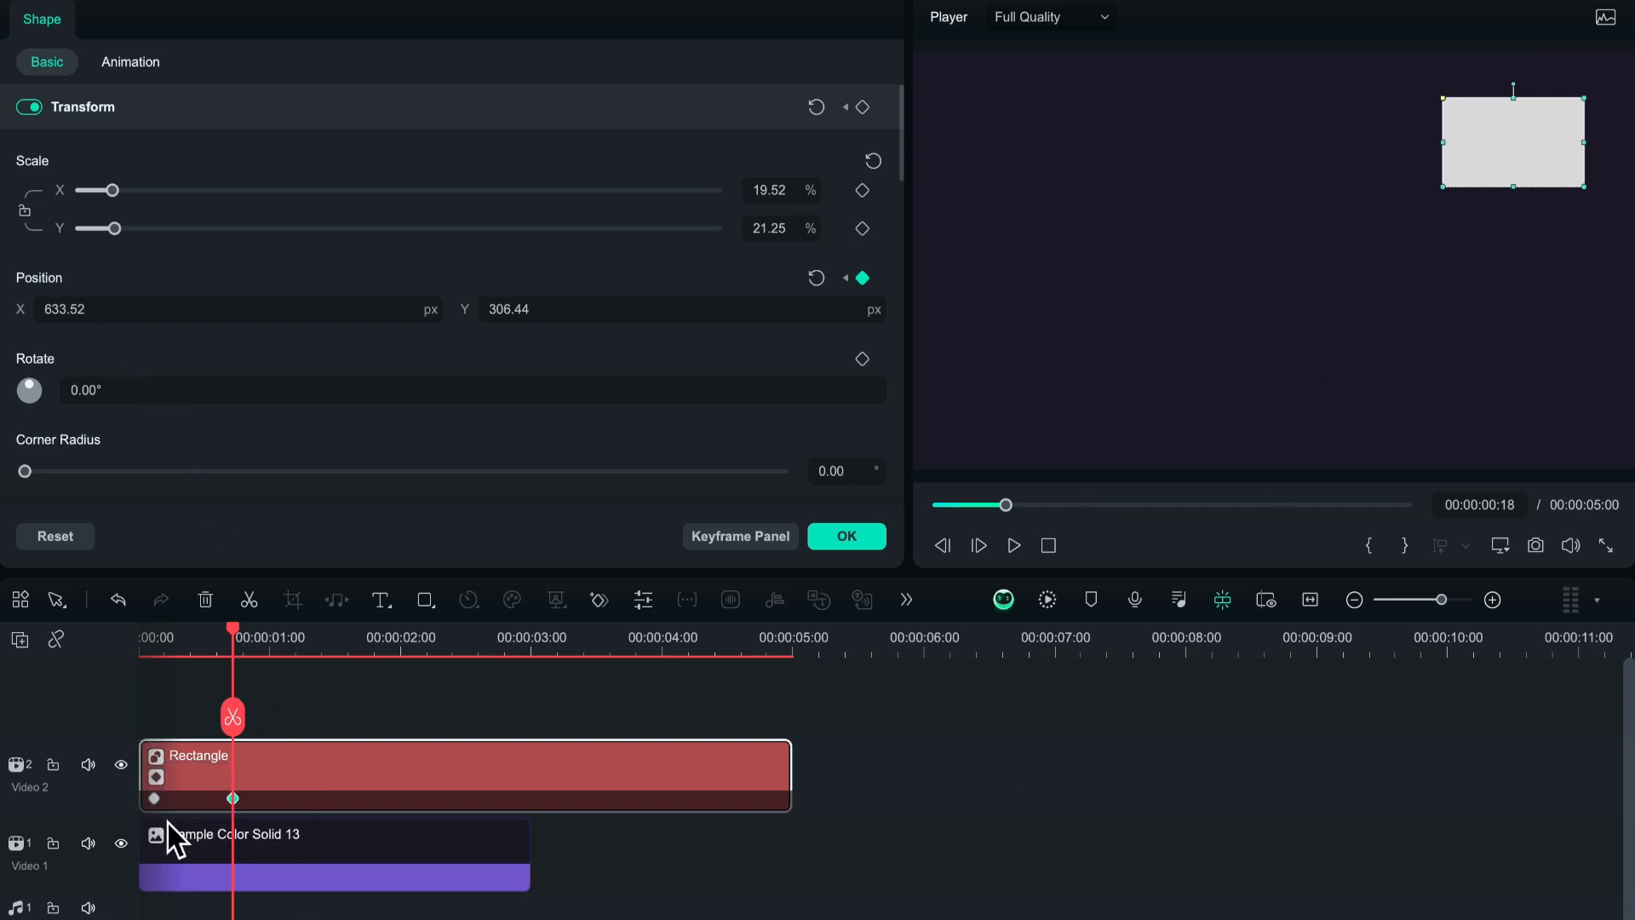
Play the rectangle's movement from the start of the timeline with the keyframes magnified
click(155, 639)
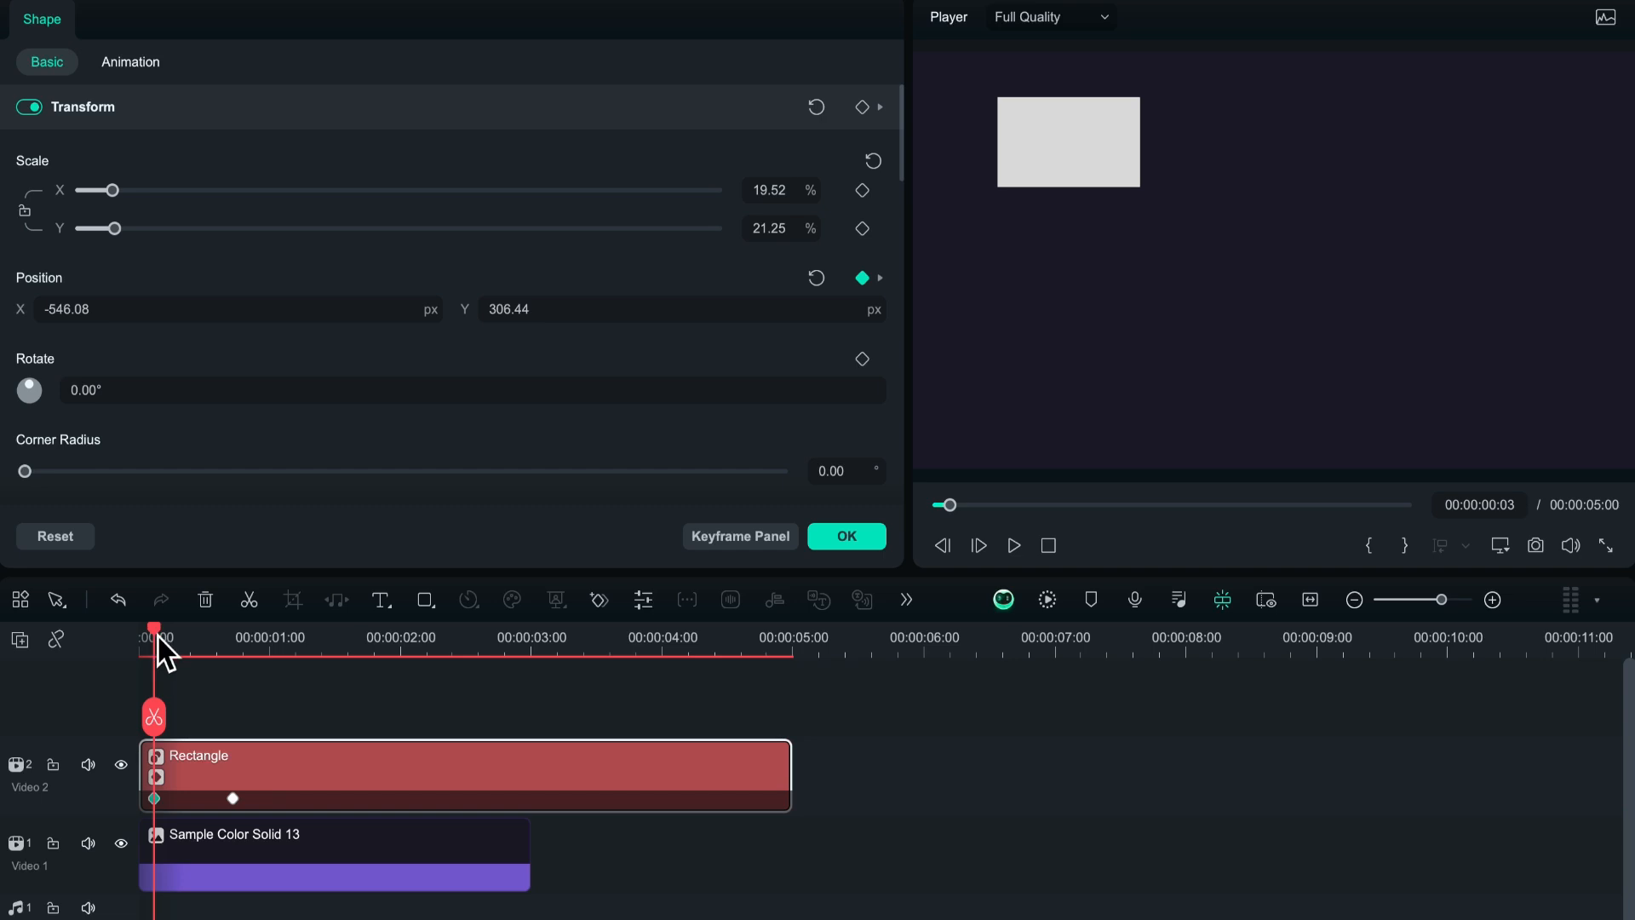
drag(156, 636, 133, 637)
scroll(250, 774, up, 5)
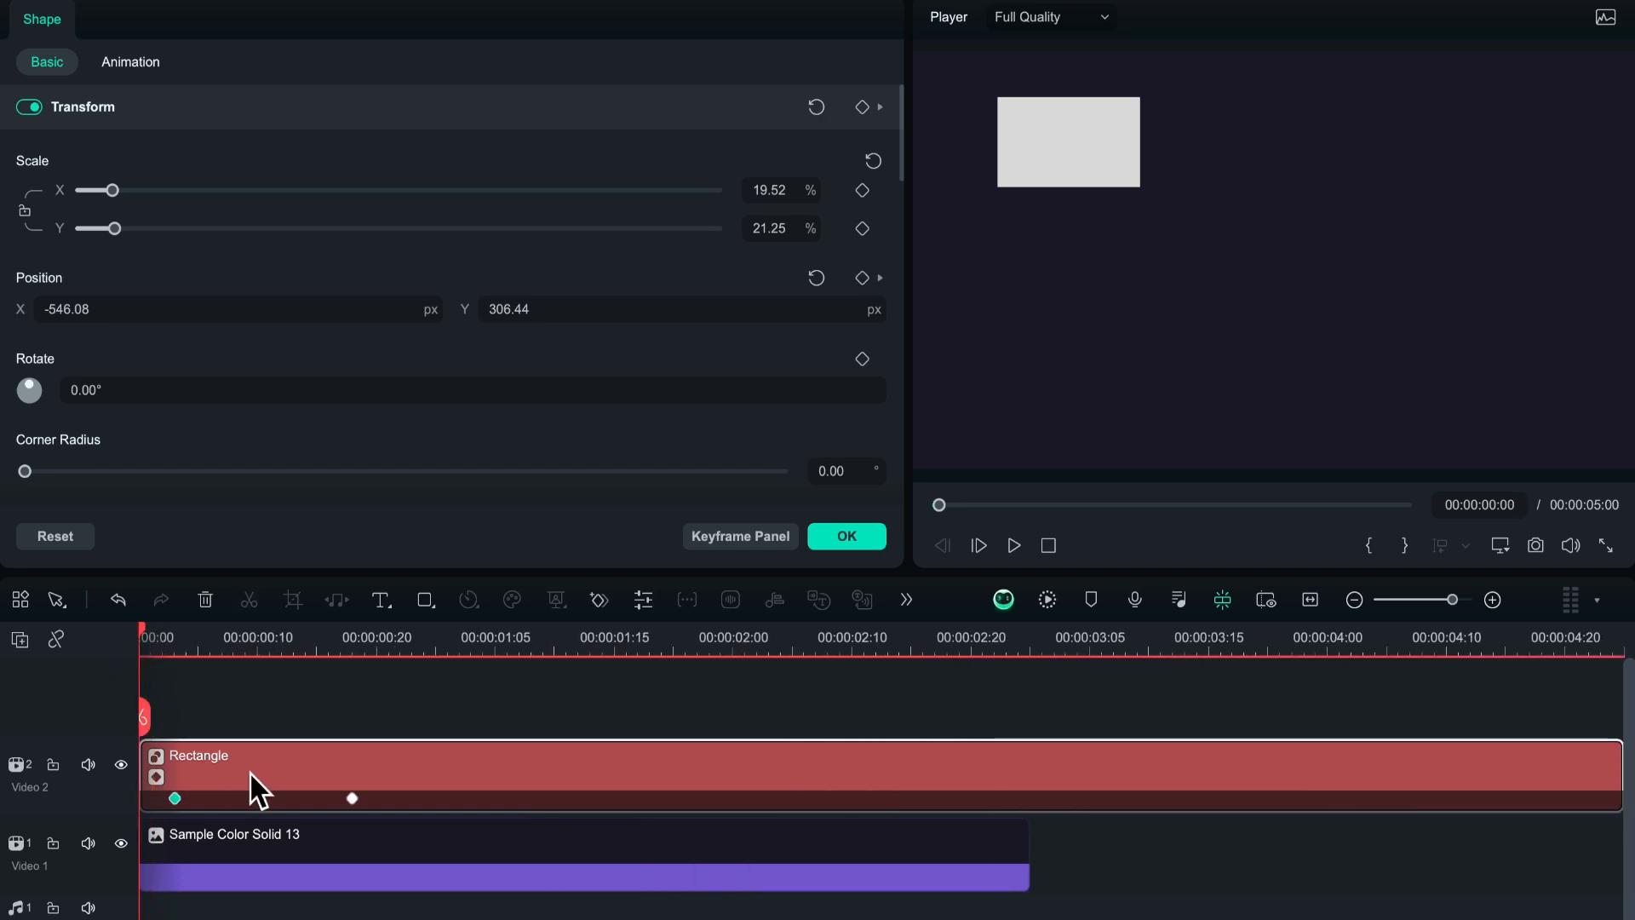
drag(143, 647, 58, 686)
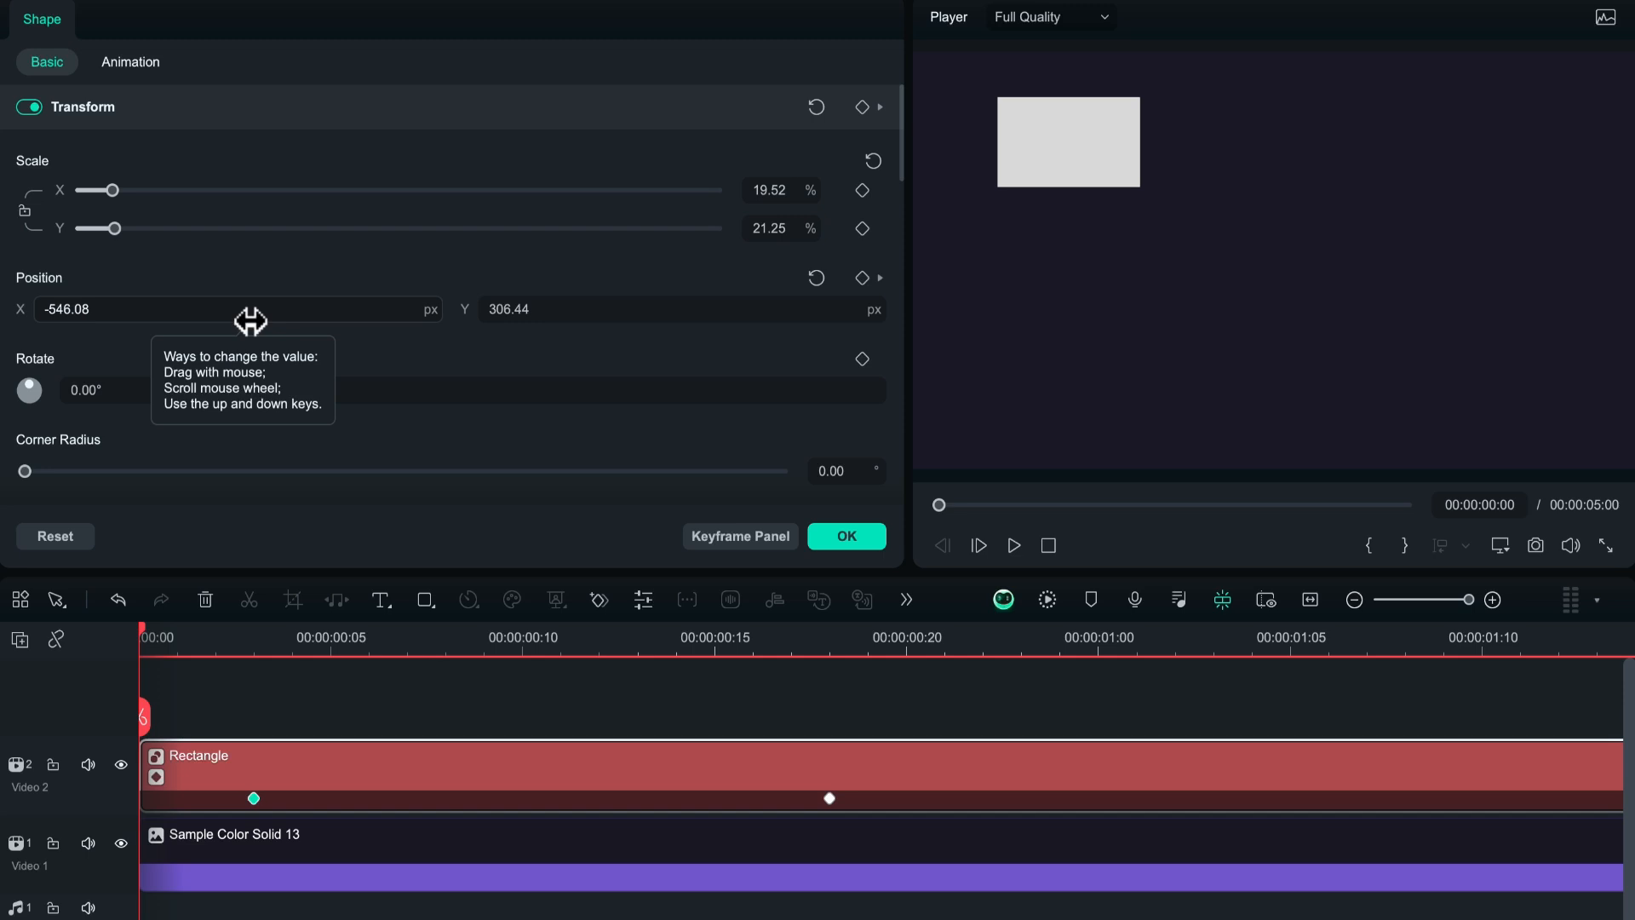
key(space)
key(space)
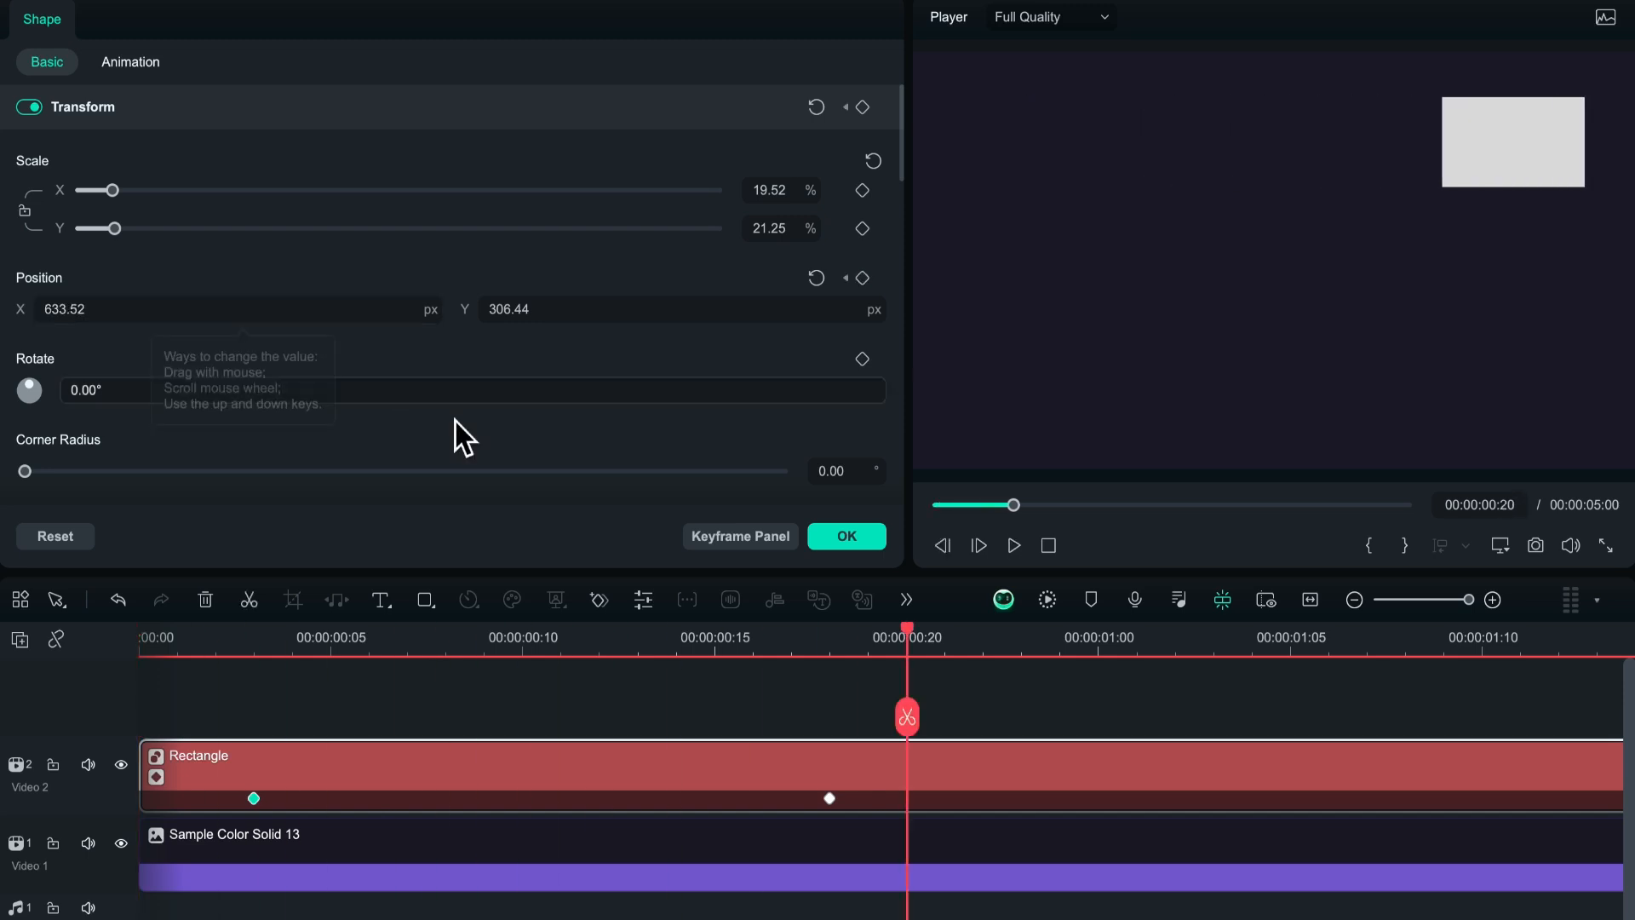
scroll(739, 750, down, 1)
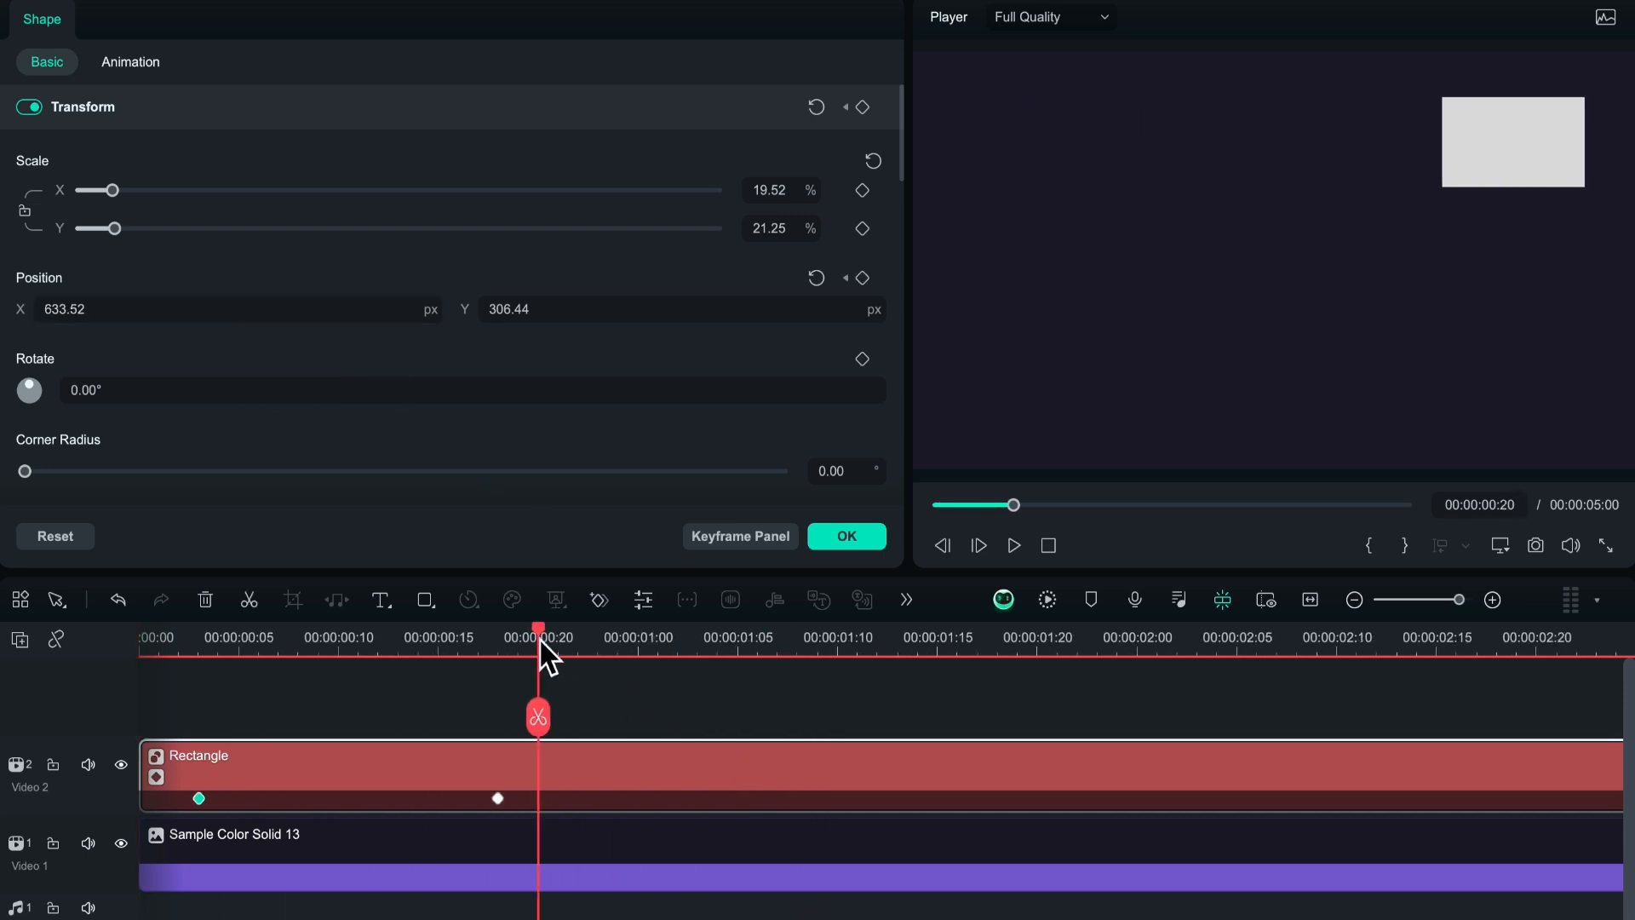
Move the rectangle's second Position keyframe to 00:00:00:11 to speed up the movement
drag(540, 640, 501, 644)
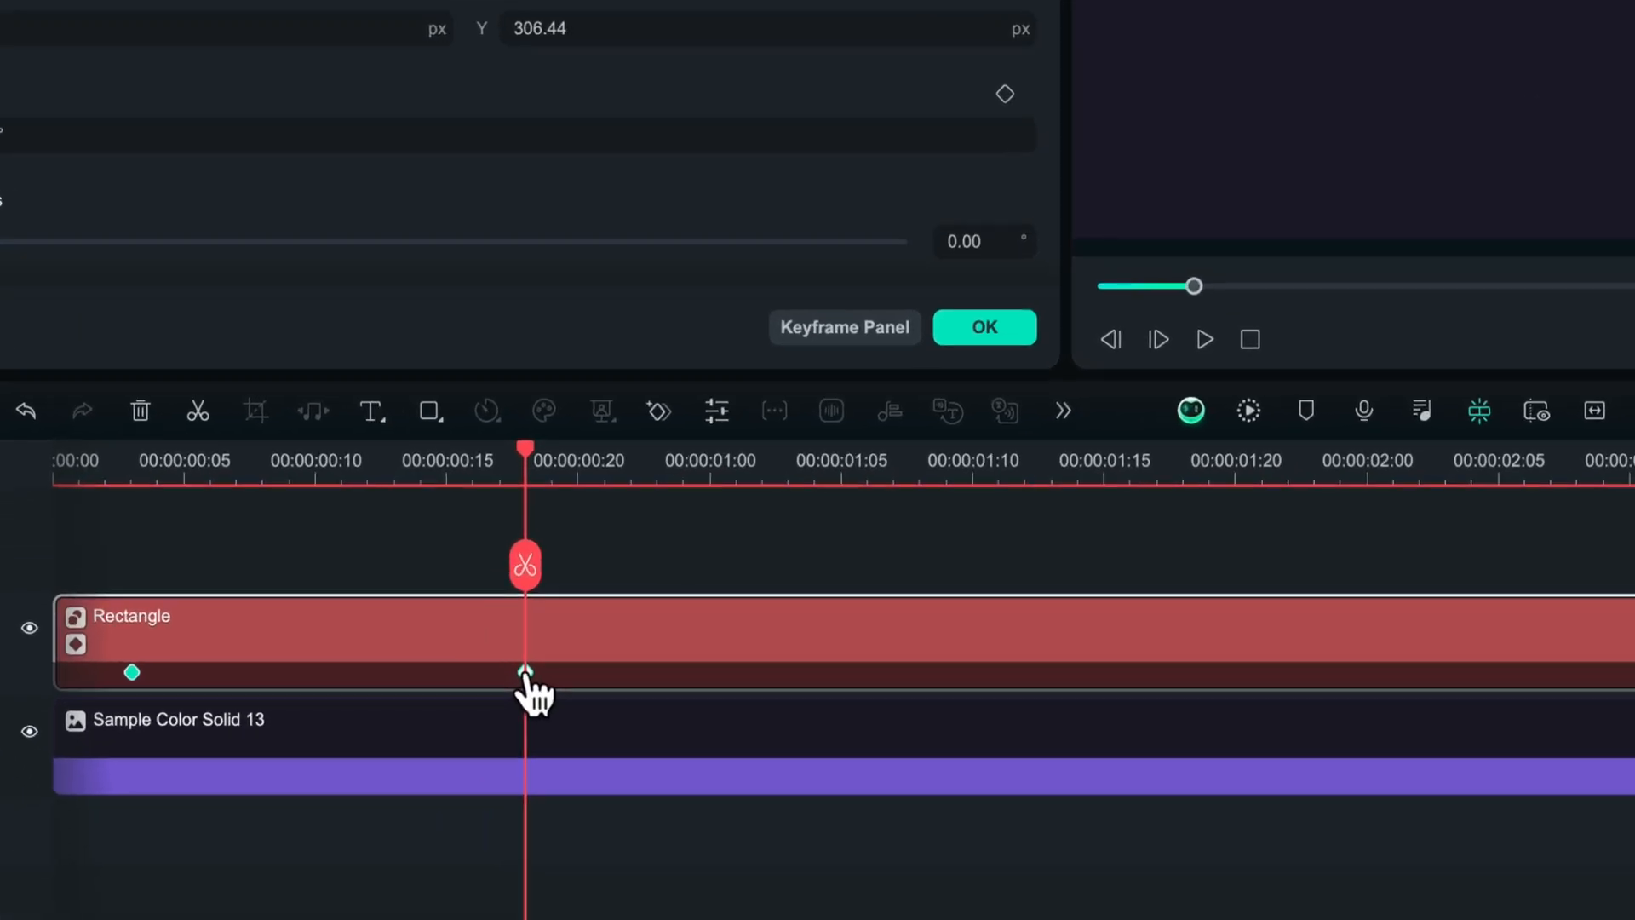
drag(498, 798, 420, 802)
drag(425, 684, 345, 685)
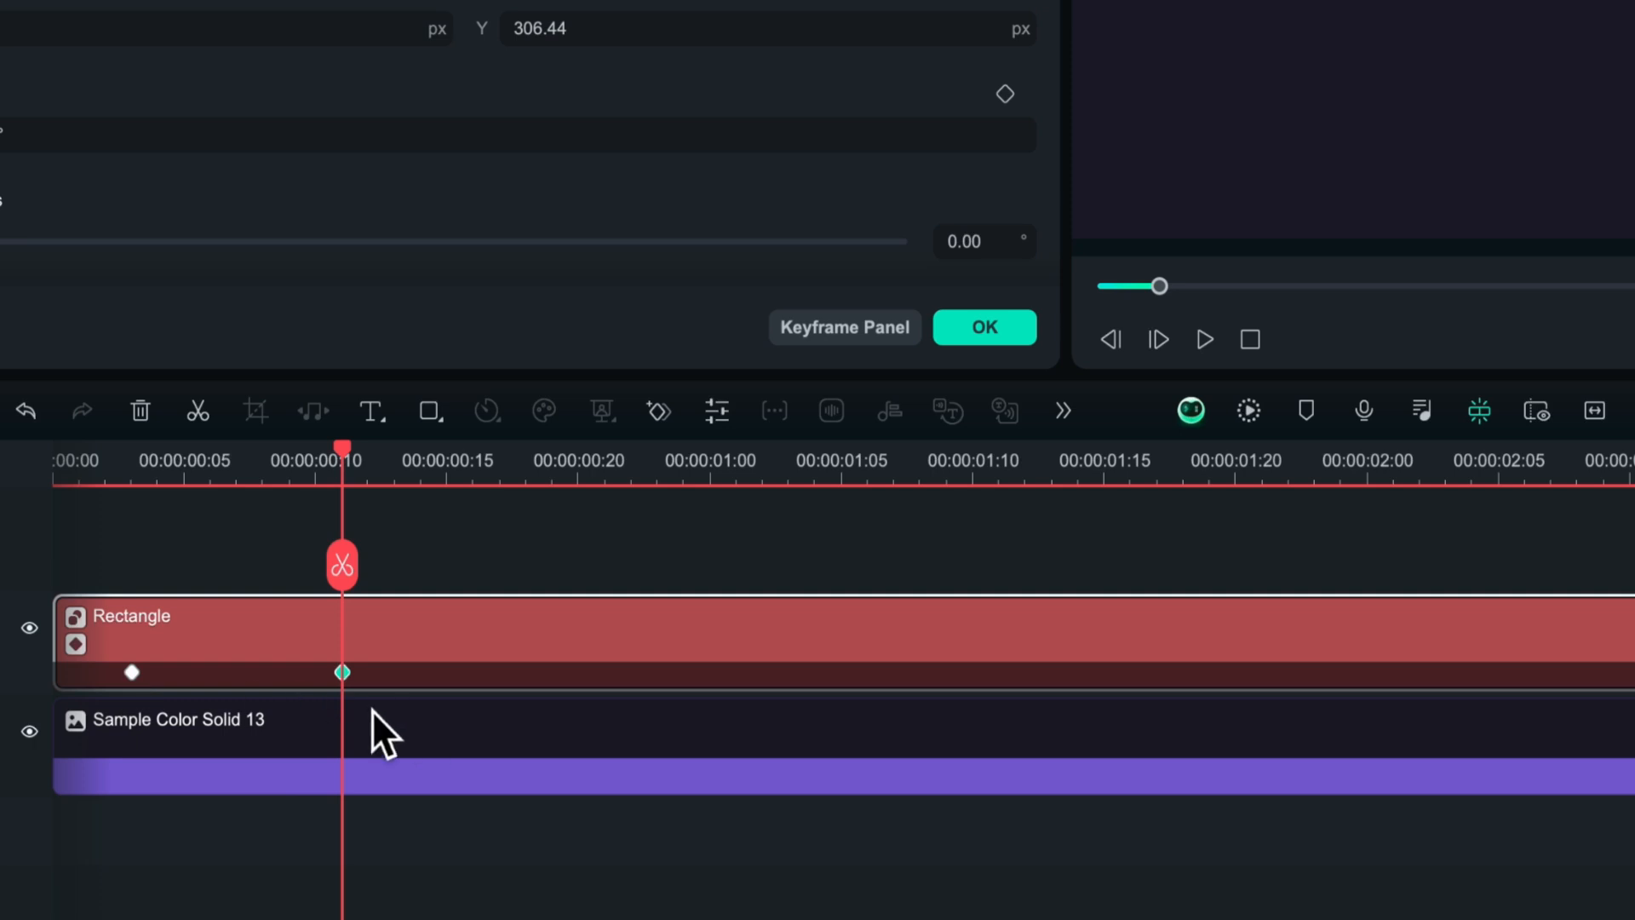
drag(340, 675, 332, 708)
drag(344, 461, 114, 488)
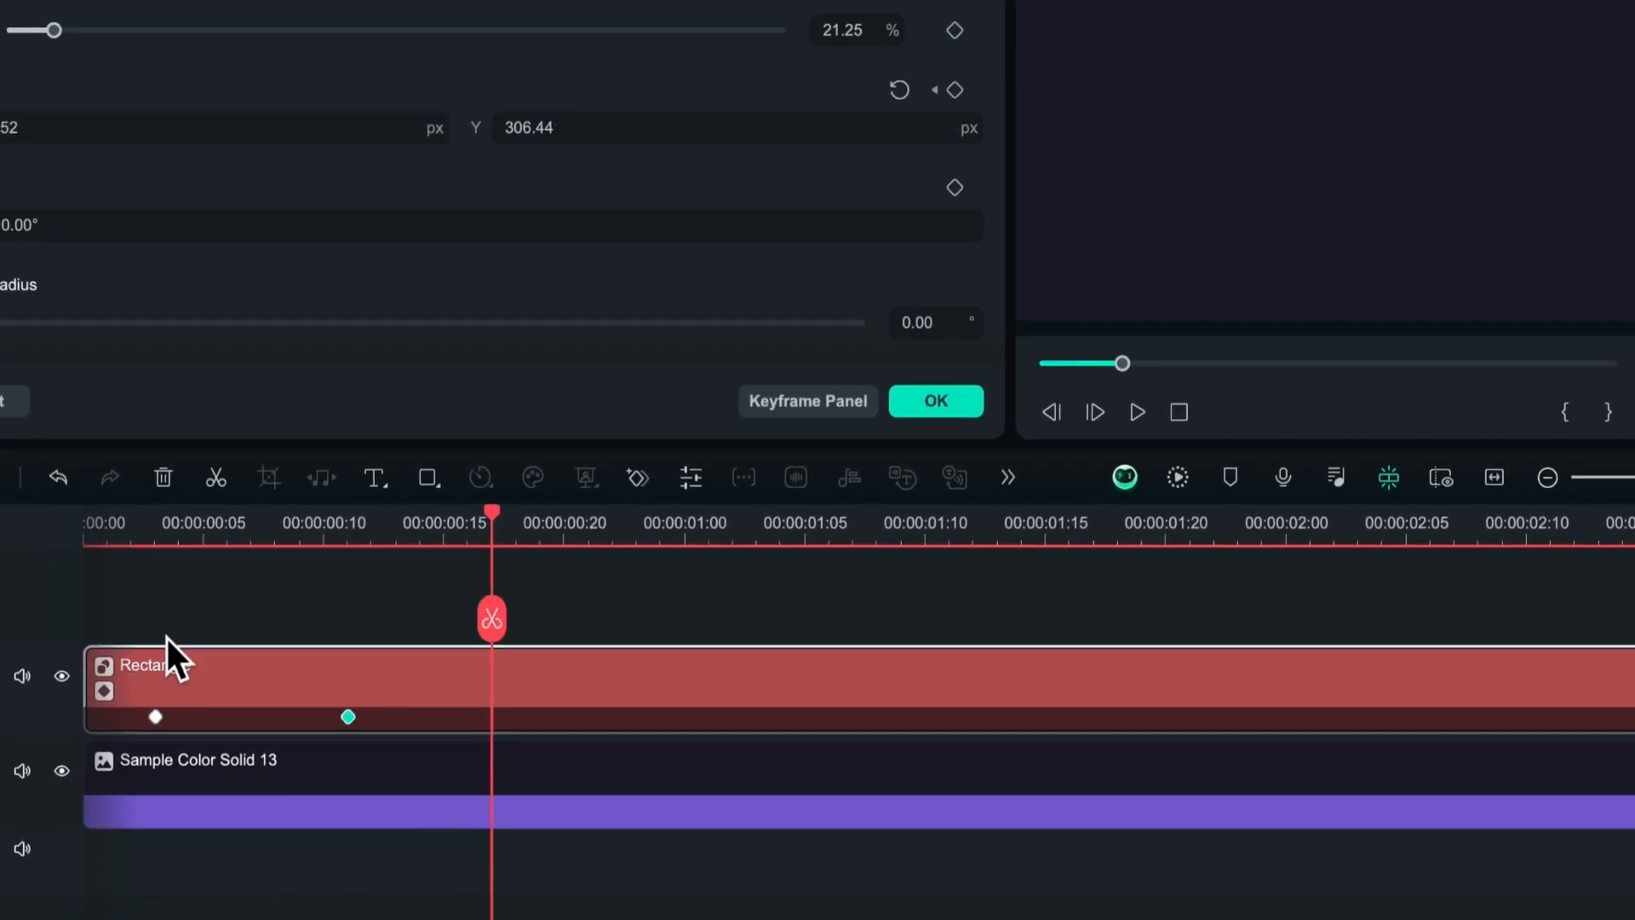
Try the second keyframe at 00:00:00:04, play the movement and return the keyframe to 00:00:00:11
drag(351, 765, 205, 789)
click(207, 599)
click(212, 649)
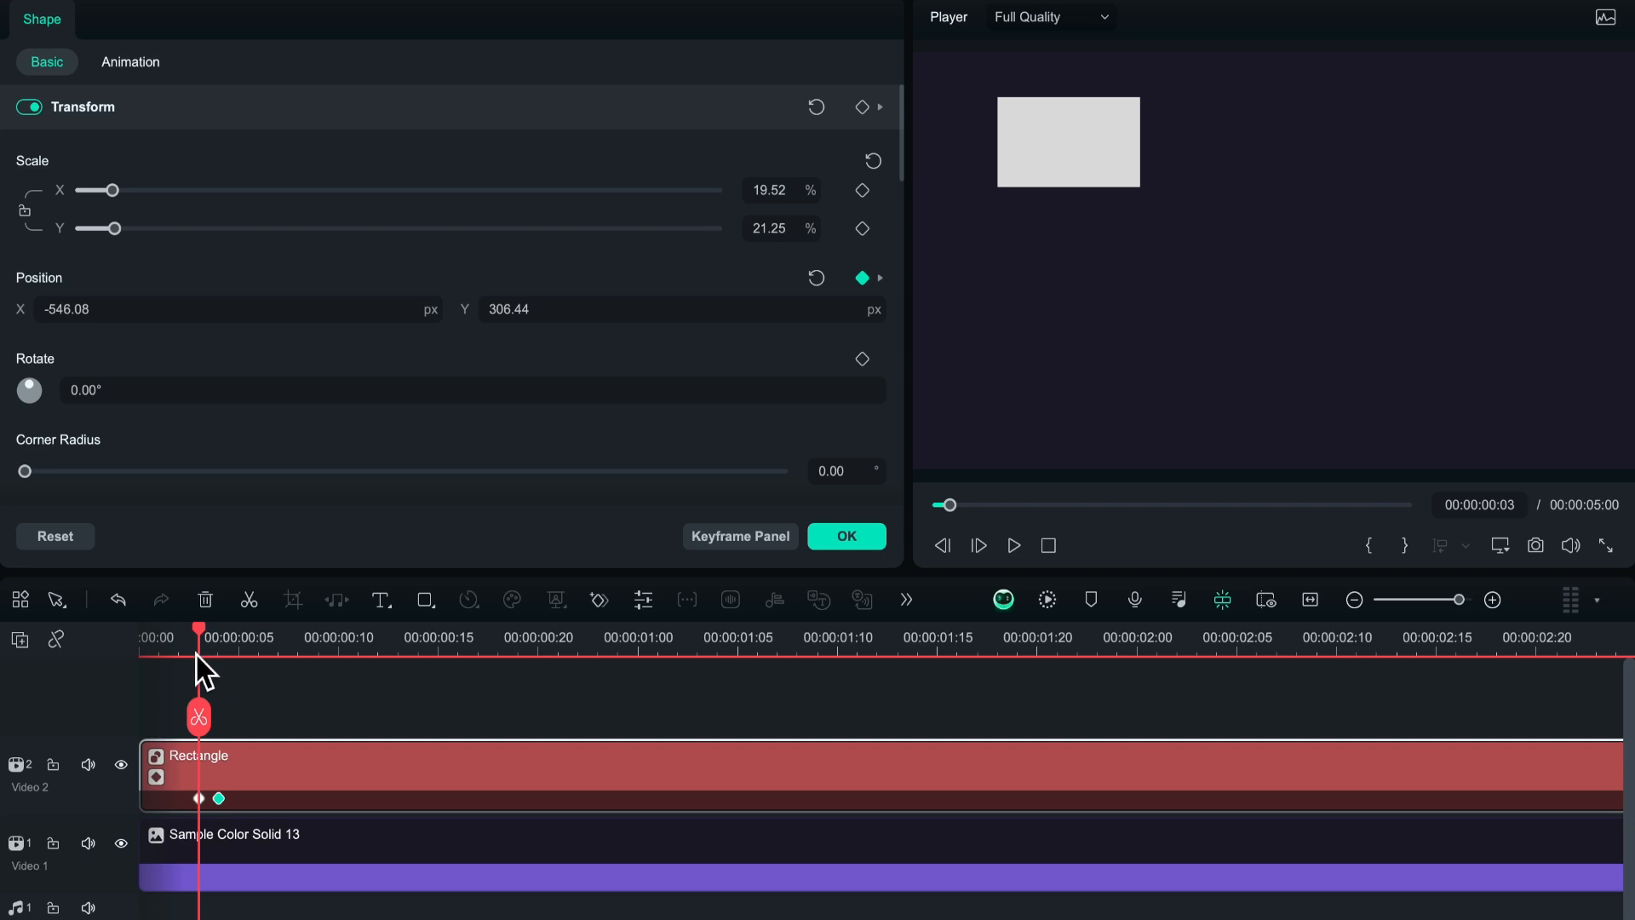
key(space)
key(space)
drag(220, 809, 360, 814)
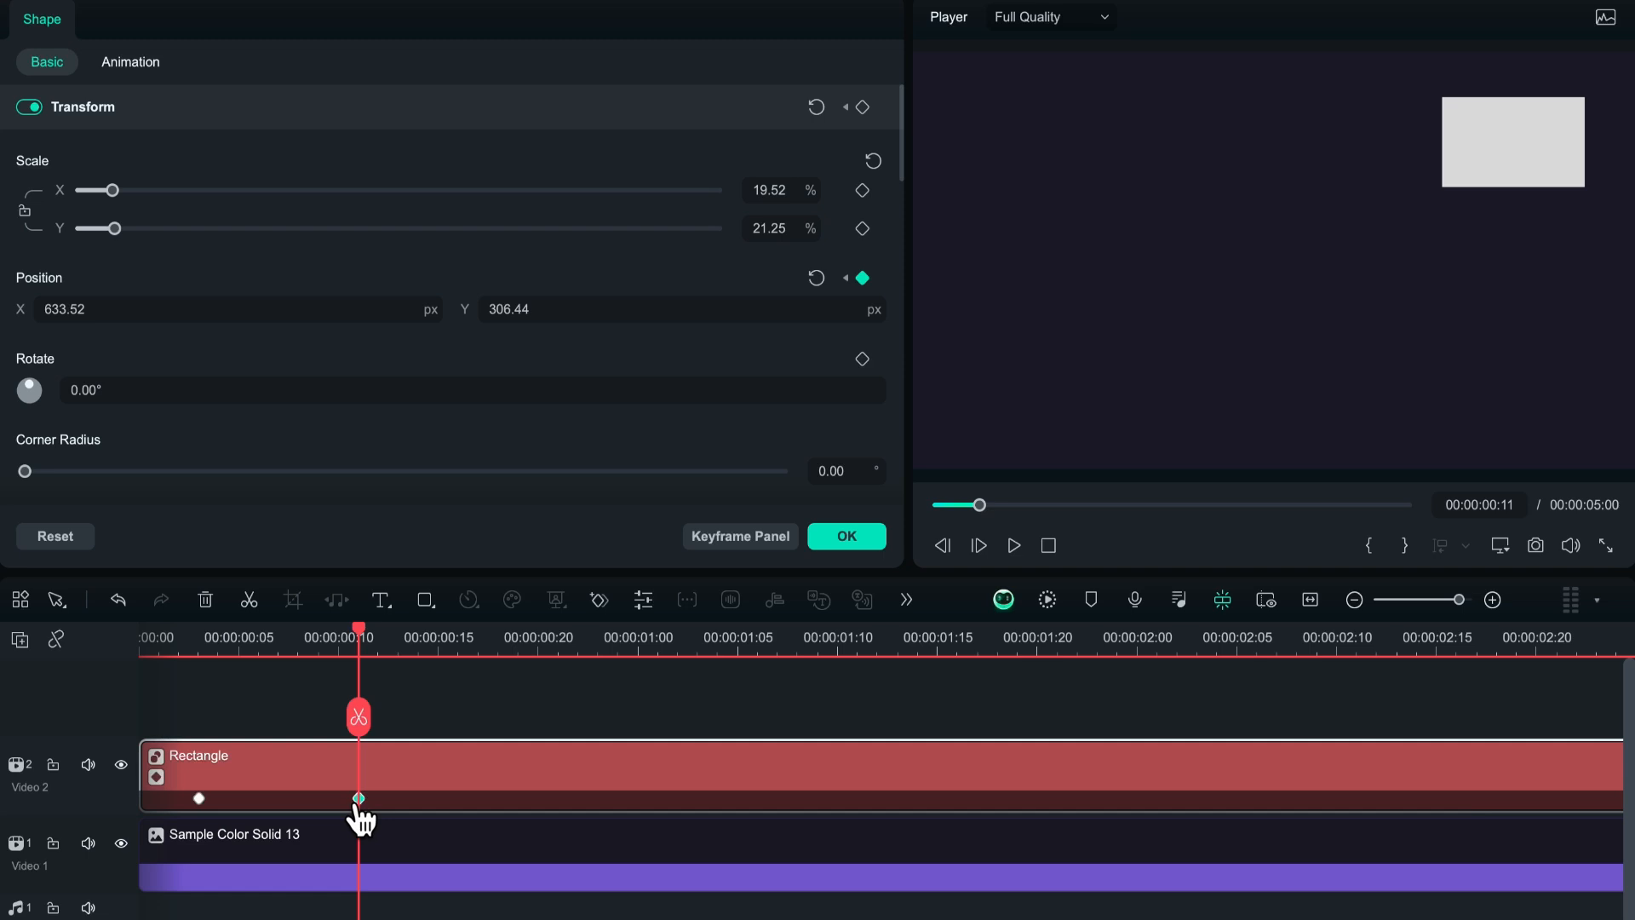
Play the rectangle's movement from the start and go to the second keyframe at 00:00:00:11
drag(369, 650, 134, 667)
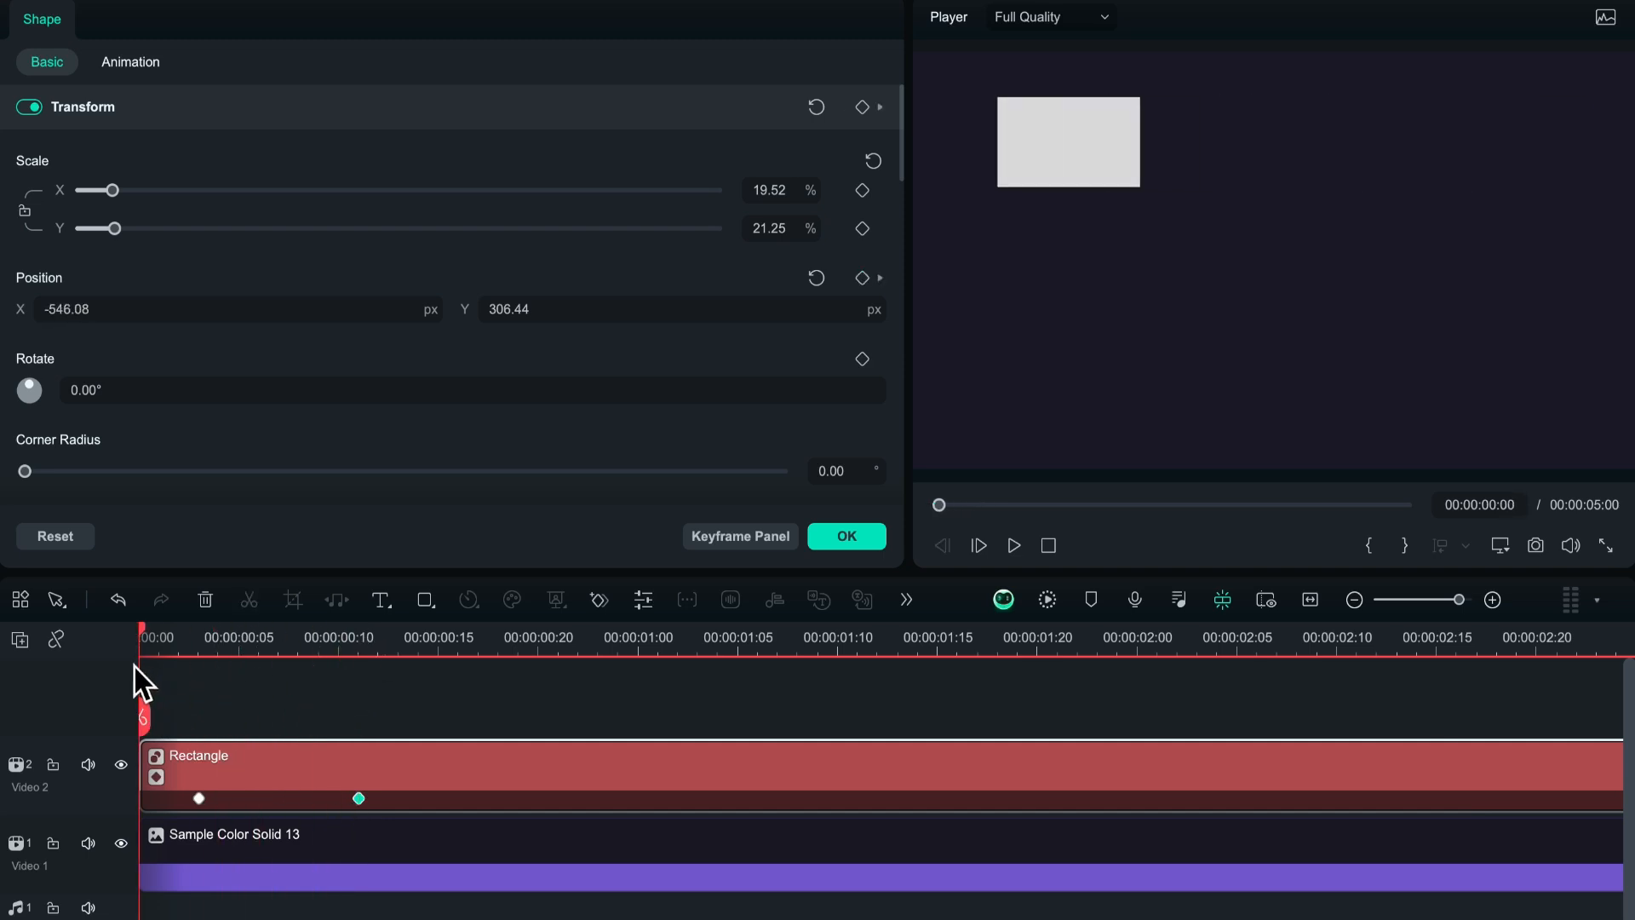
key(space)
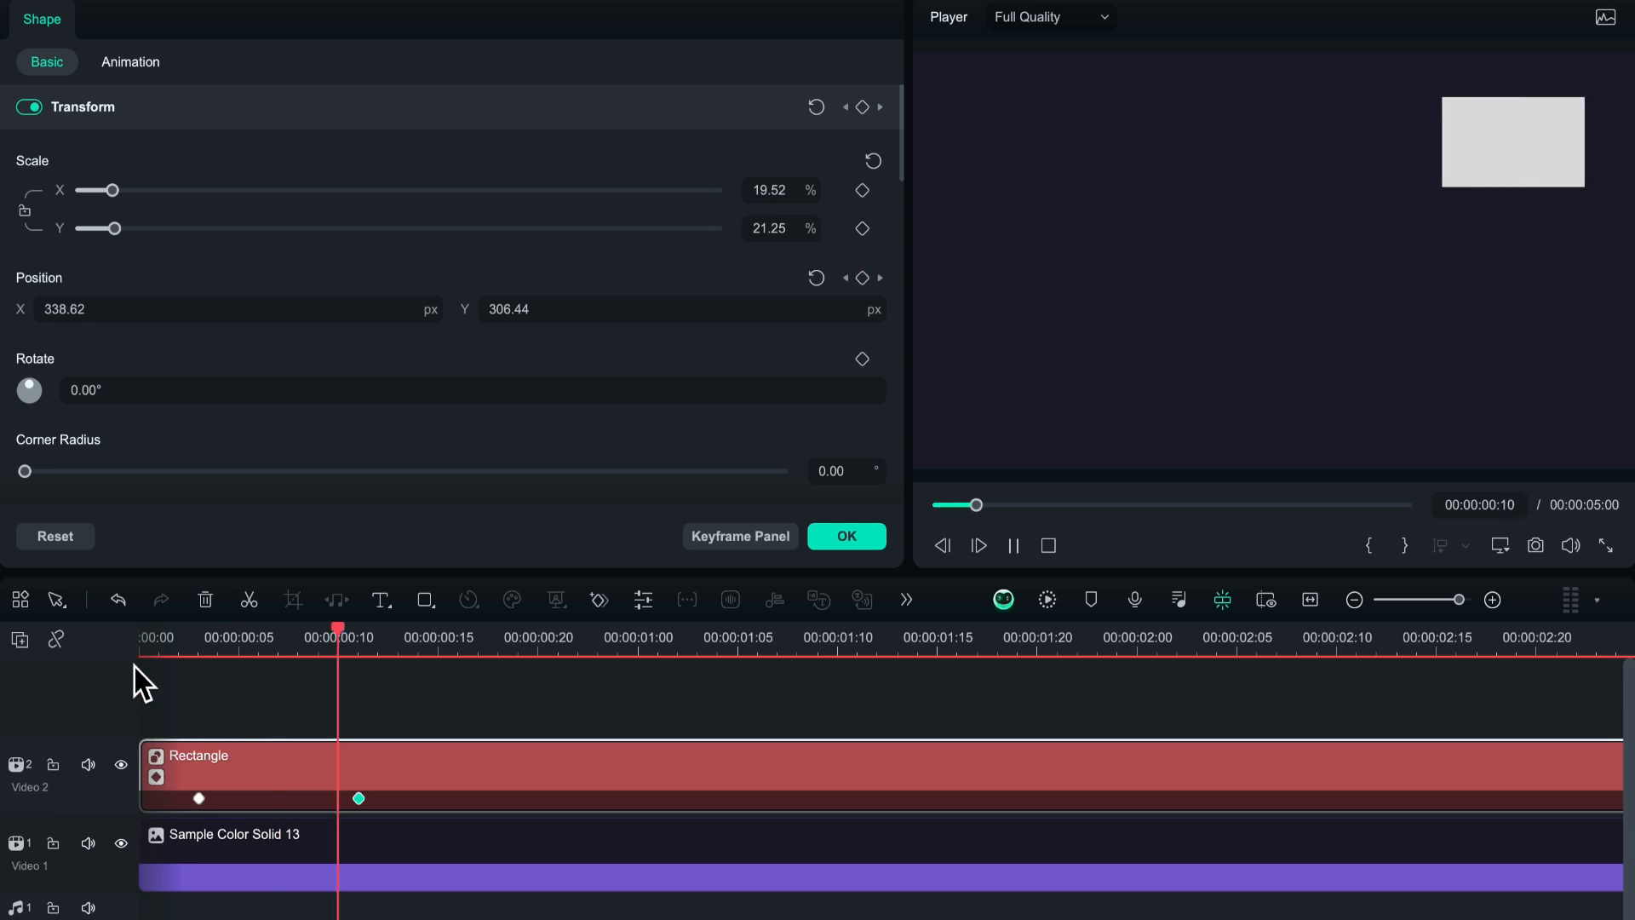
key(space)
click(359, 798)
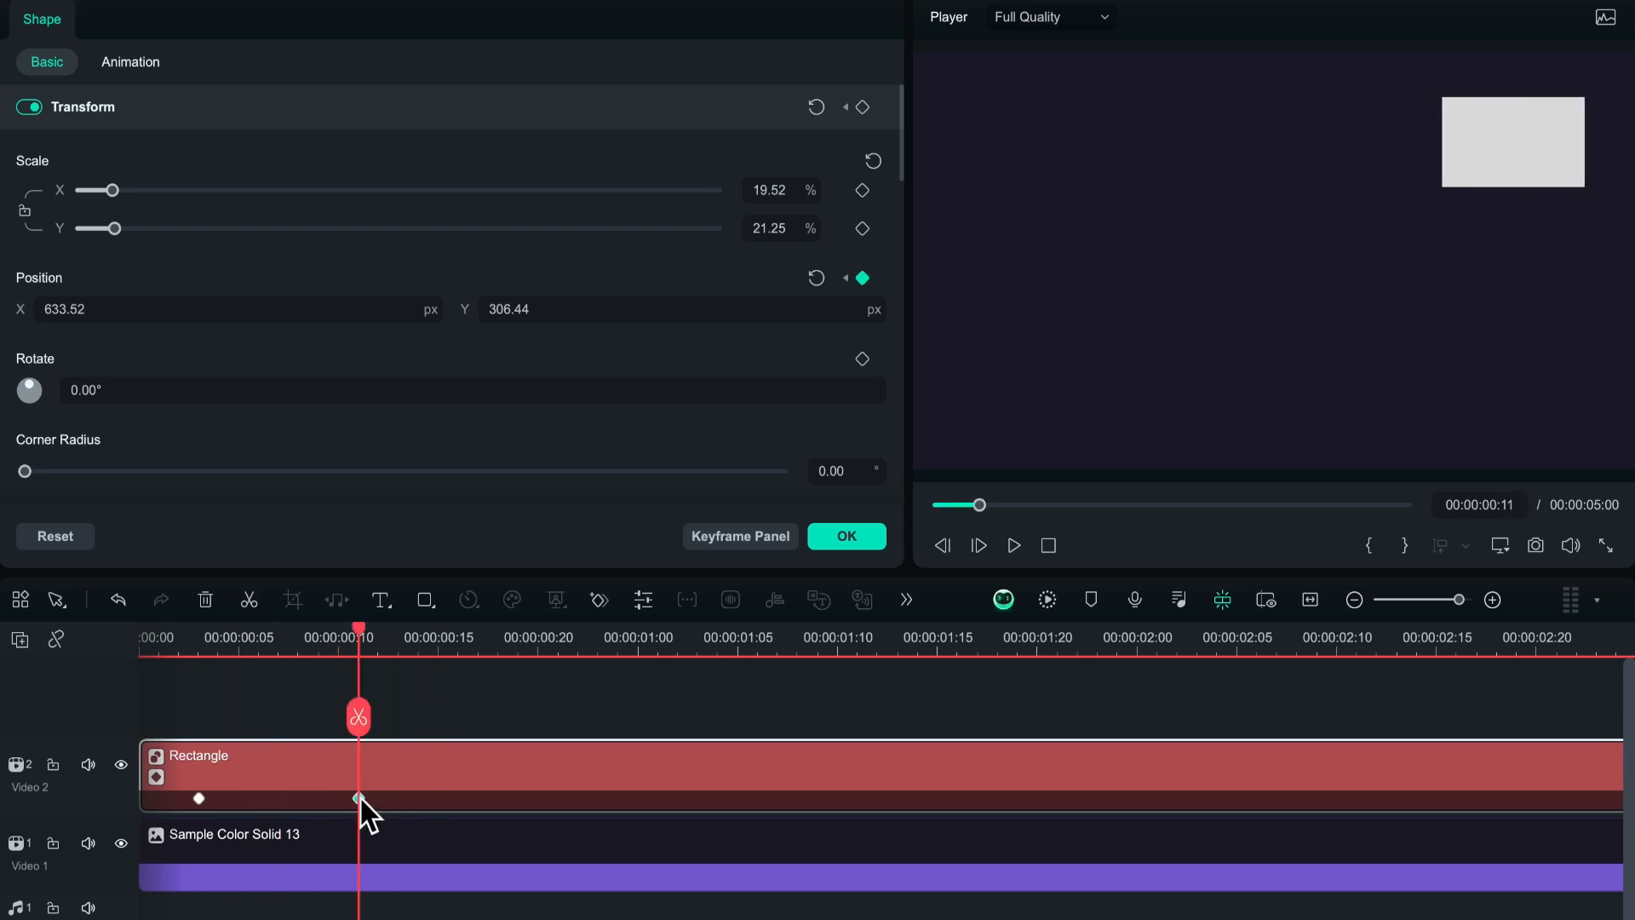
Add Scale keyframes for X and Y to the rectangle at the first keyframe, 00:00:00:03
drag(363, 637, 204, 676)
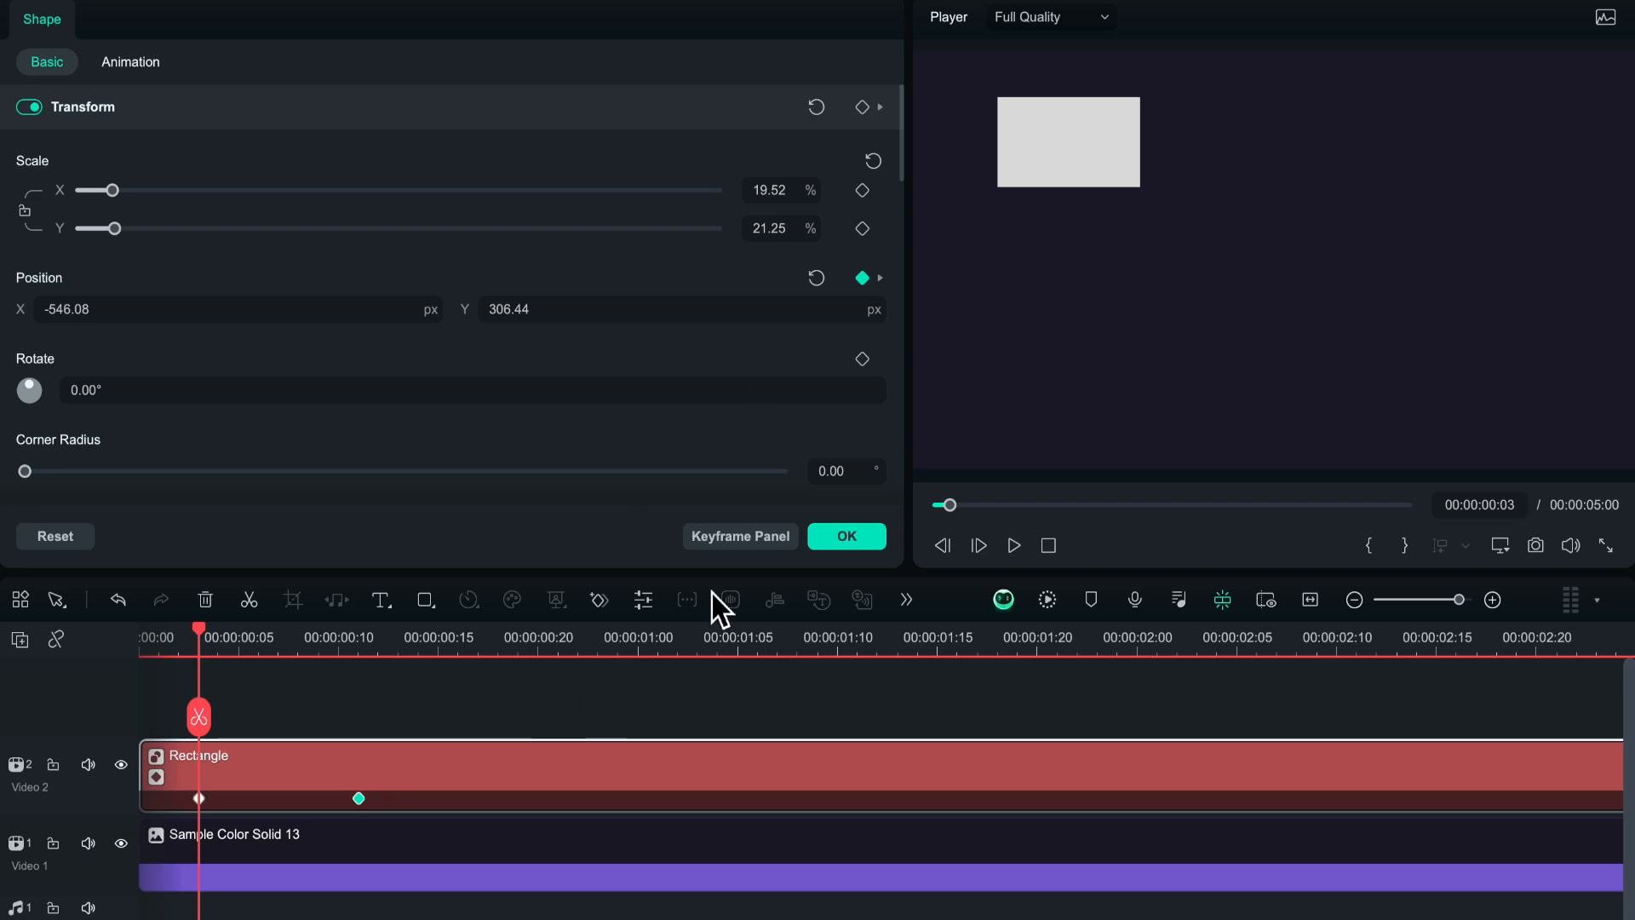
key(Left)
click(198, 653)
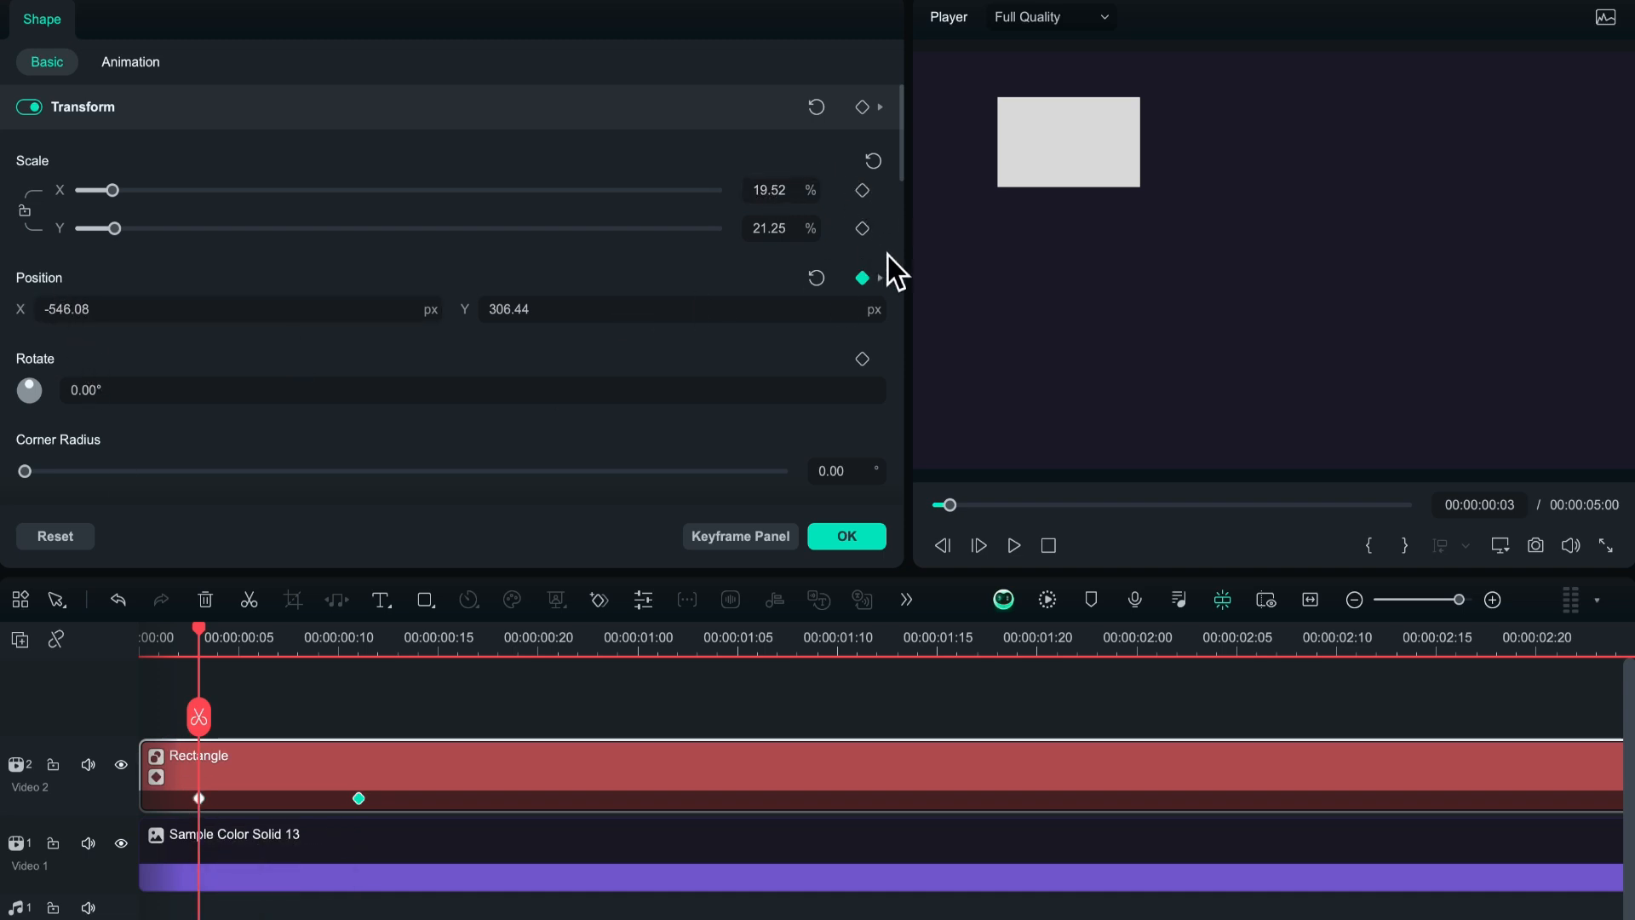
click(866, 194)
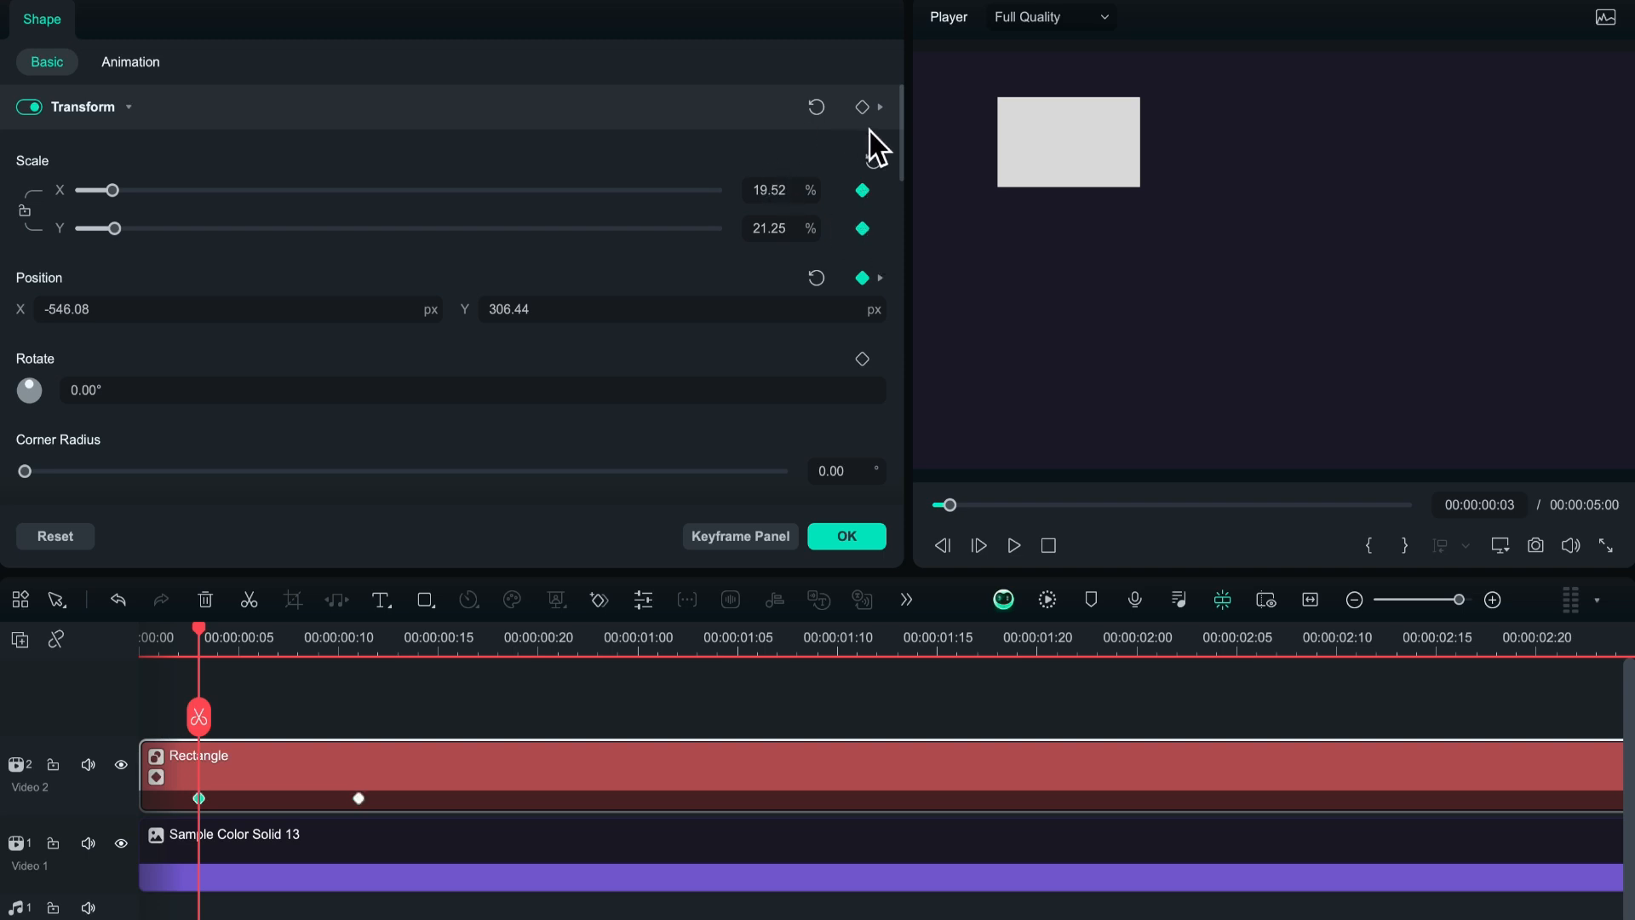
Add Scale X and Scale Y keyframes to the rectangle at the second keyframe, 00:00:00:11
click(357, 799)
click(863, 193)
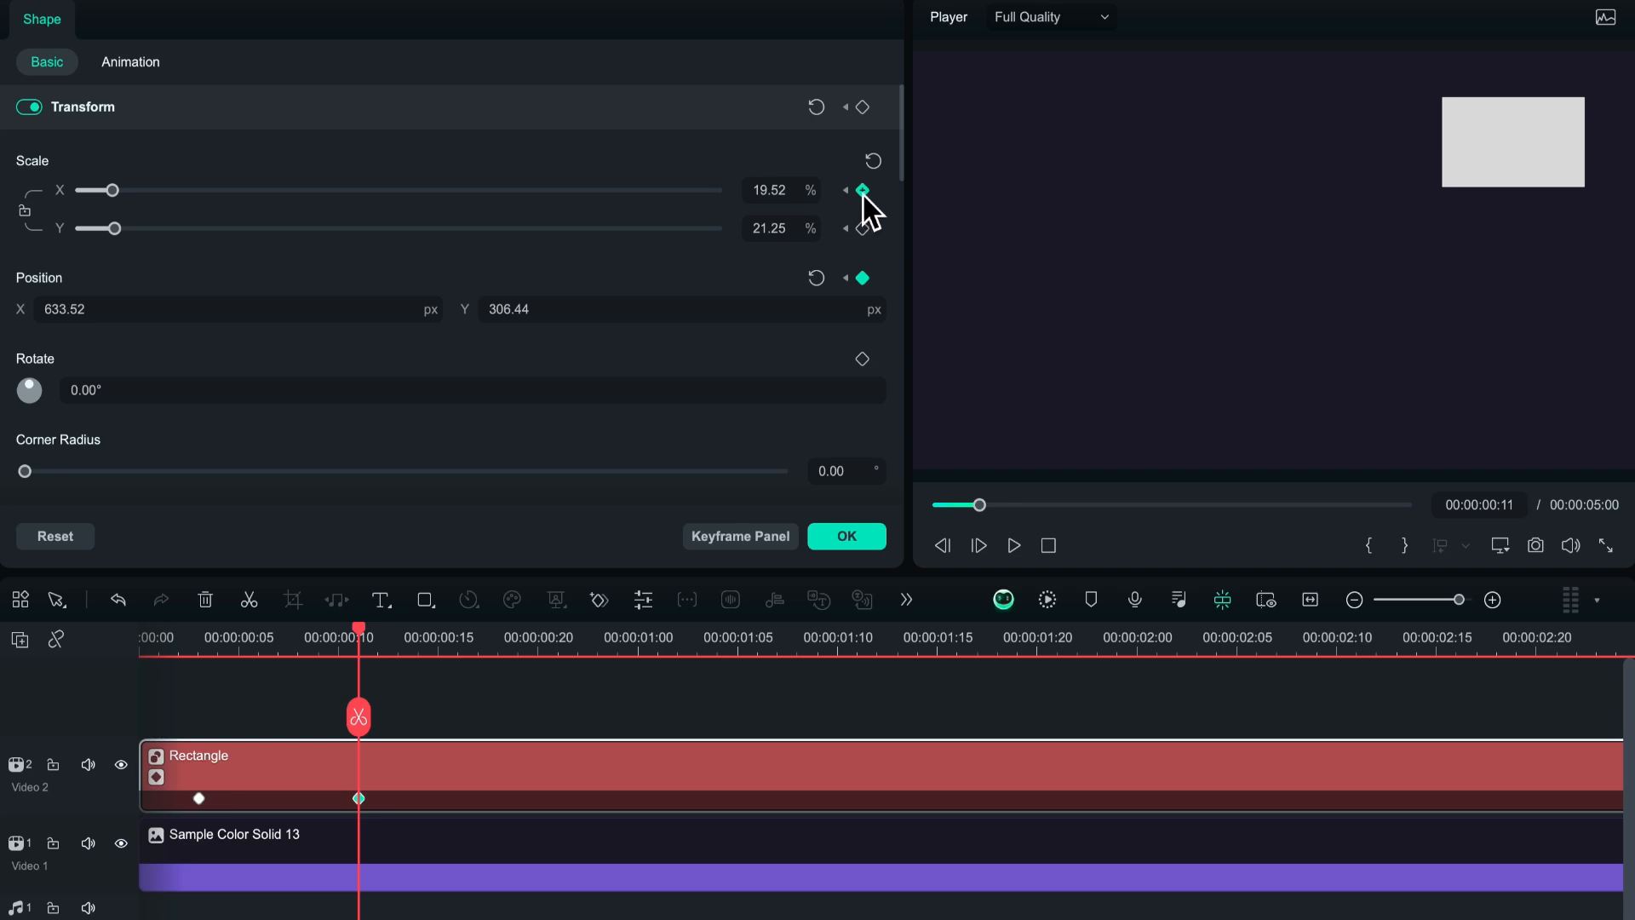
click(863, 228)
click(879, 182)
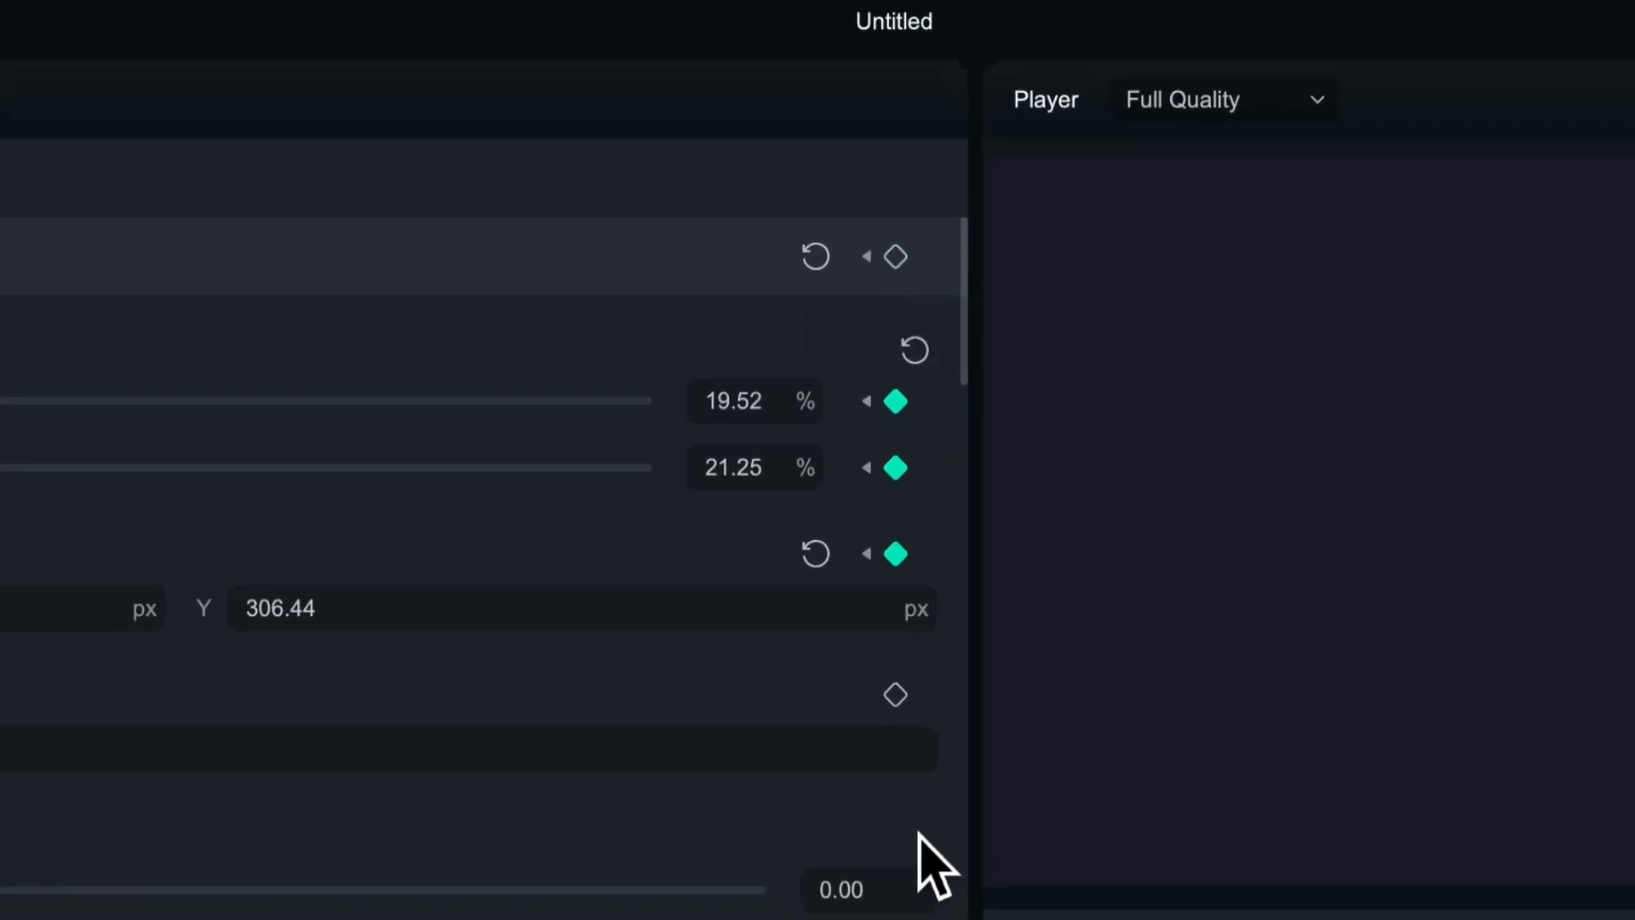
click(895, 695)
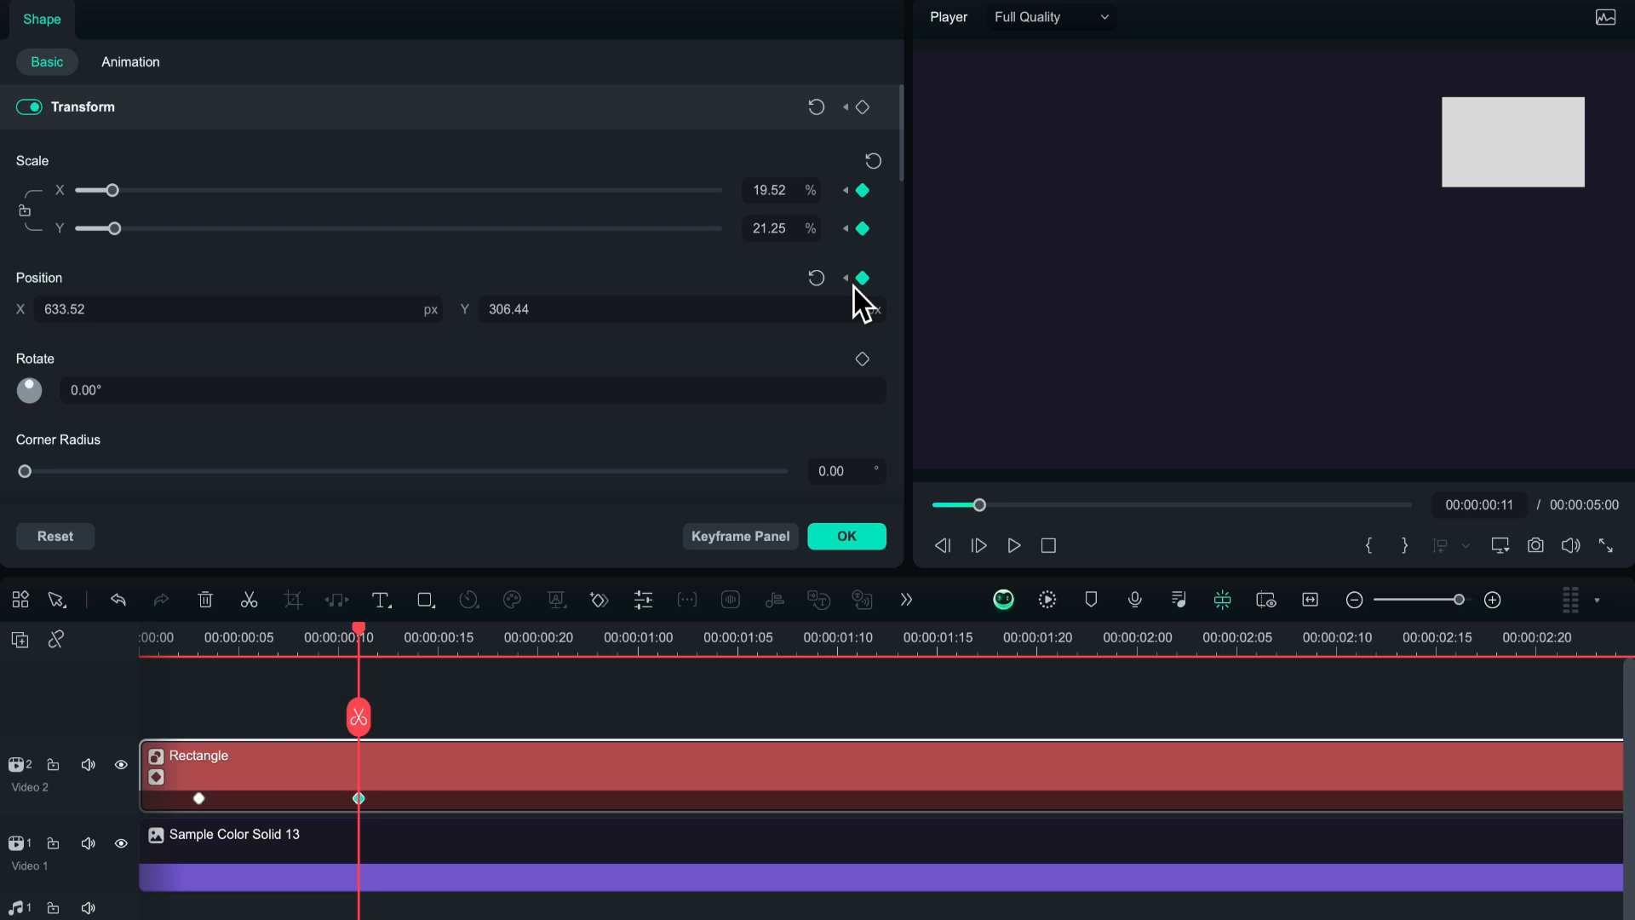
Lock the Scale X and Y ratio and enlarge the rectangle to about 29.71% by 32.35% at the second keyframe, 00:00:00:11
click(853, 285)
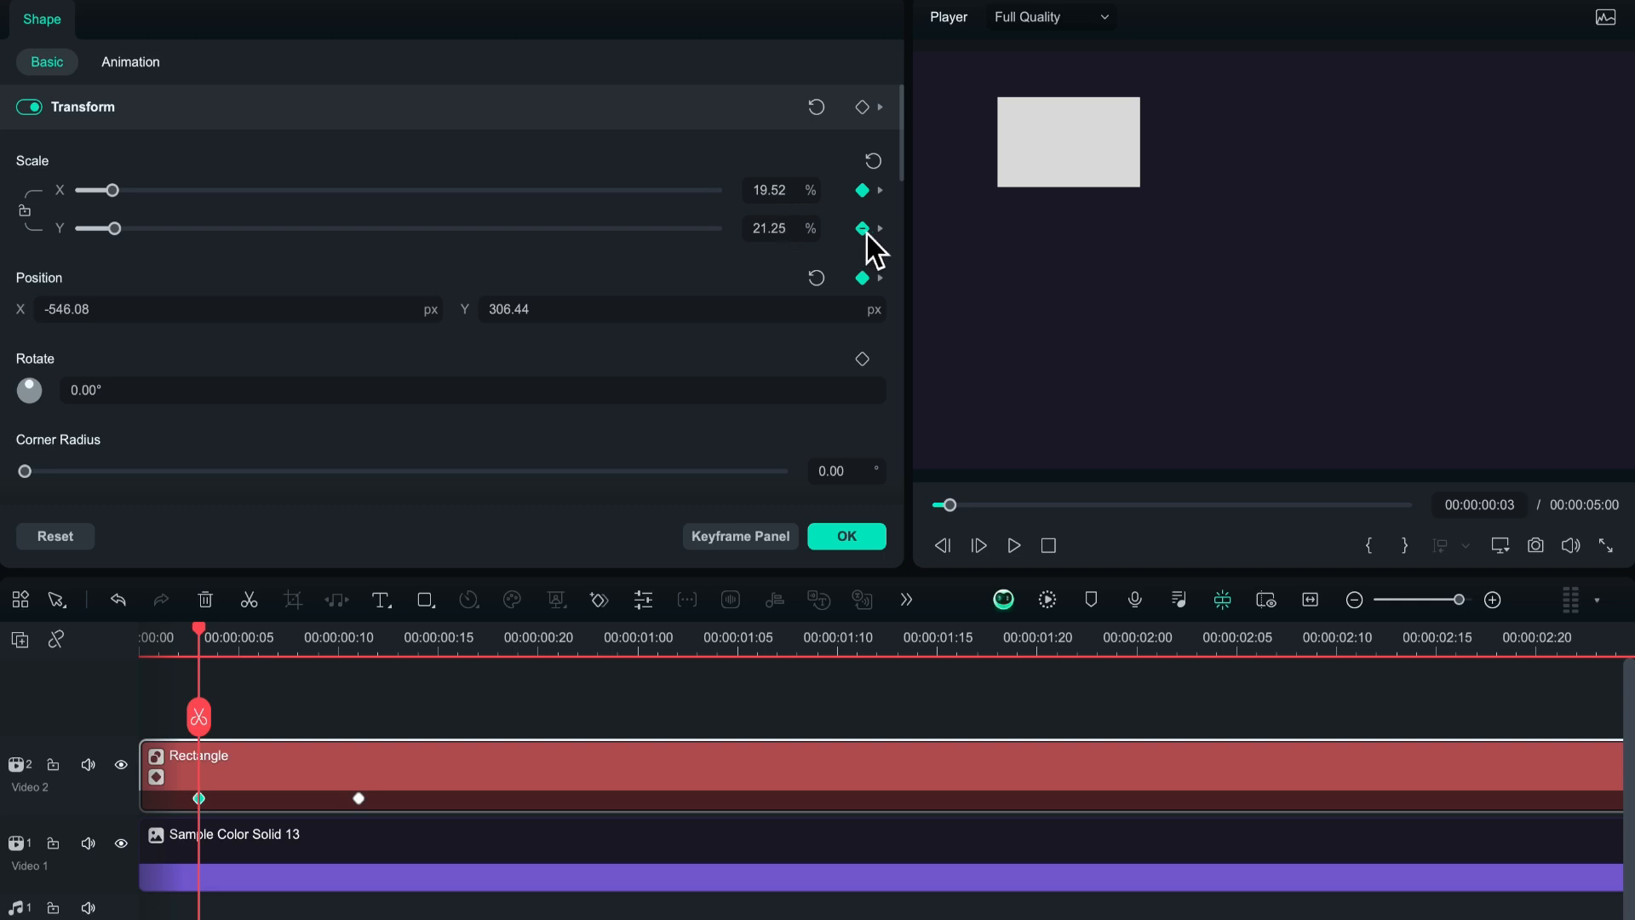
click(881, 190)
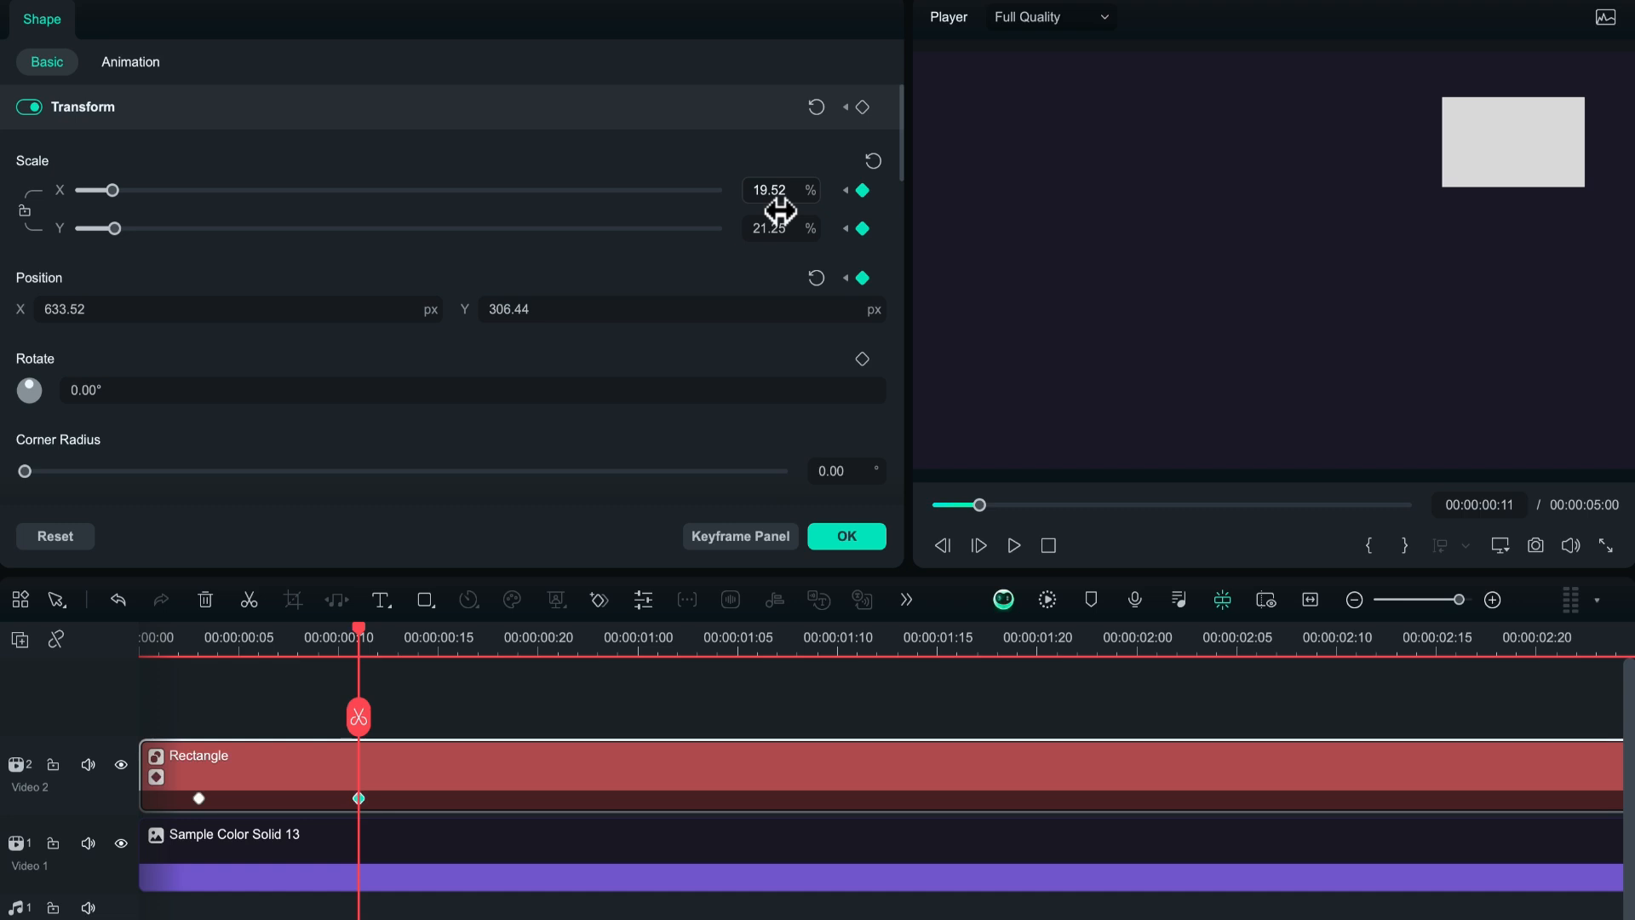
click(24, 212)
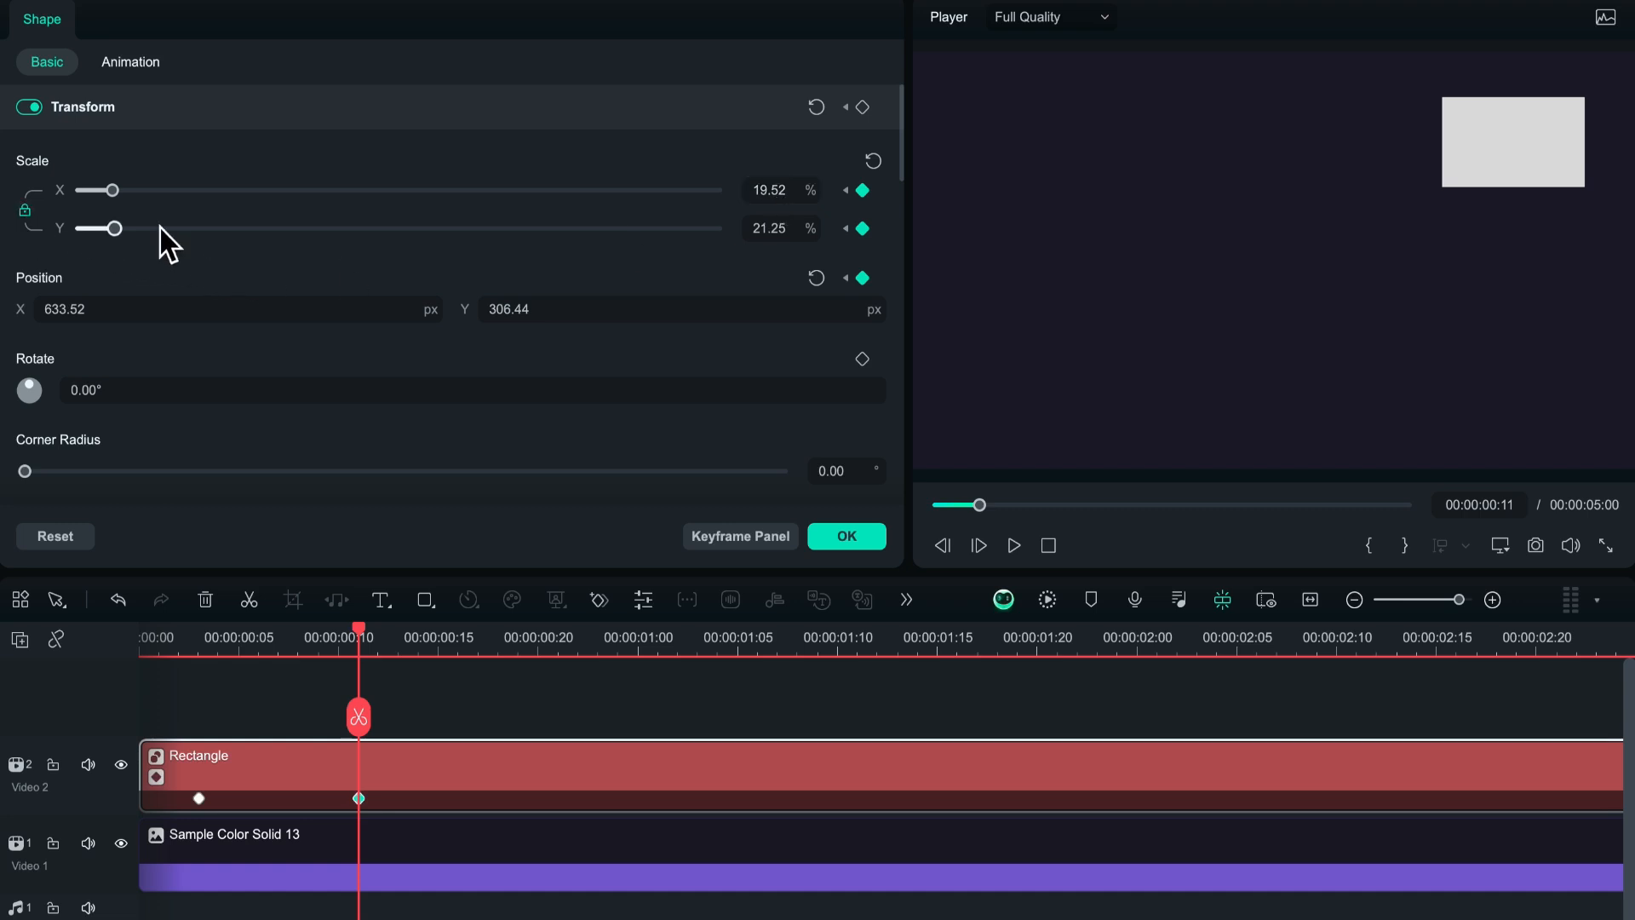
drag(121, 195, 129, 191)
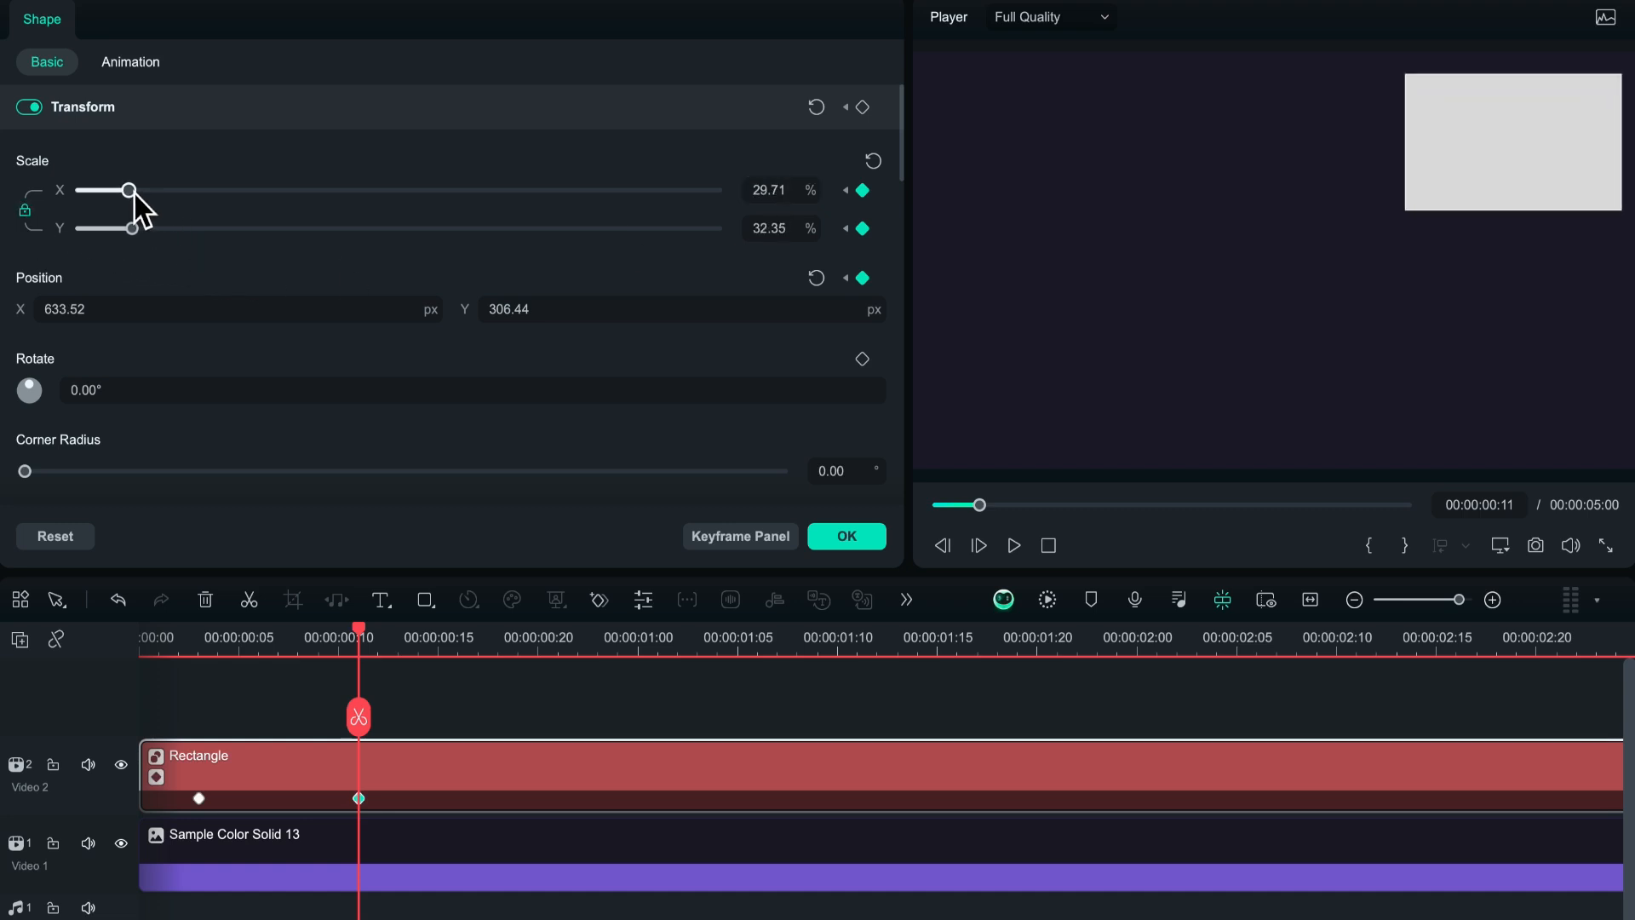
Play the rectangle's combined movement and scaling from the start, scrub to 00:00:01:01 and return to the second keyframe at 00:00:00:11
drag(360, 631, 130, 668)
key(space)
click(517, 652)
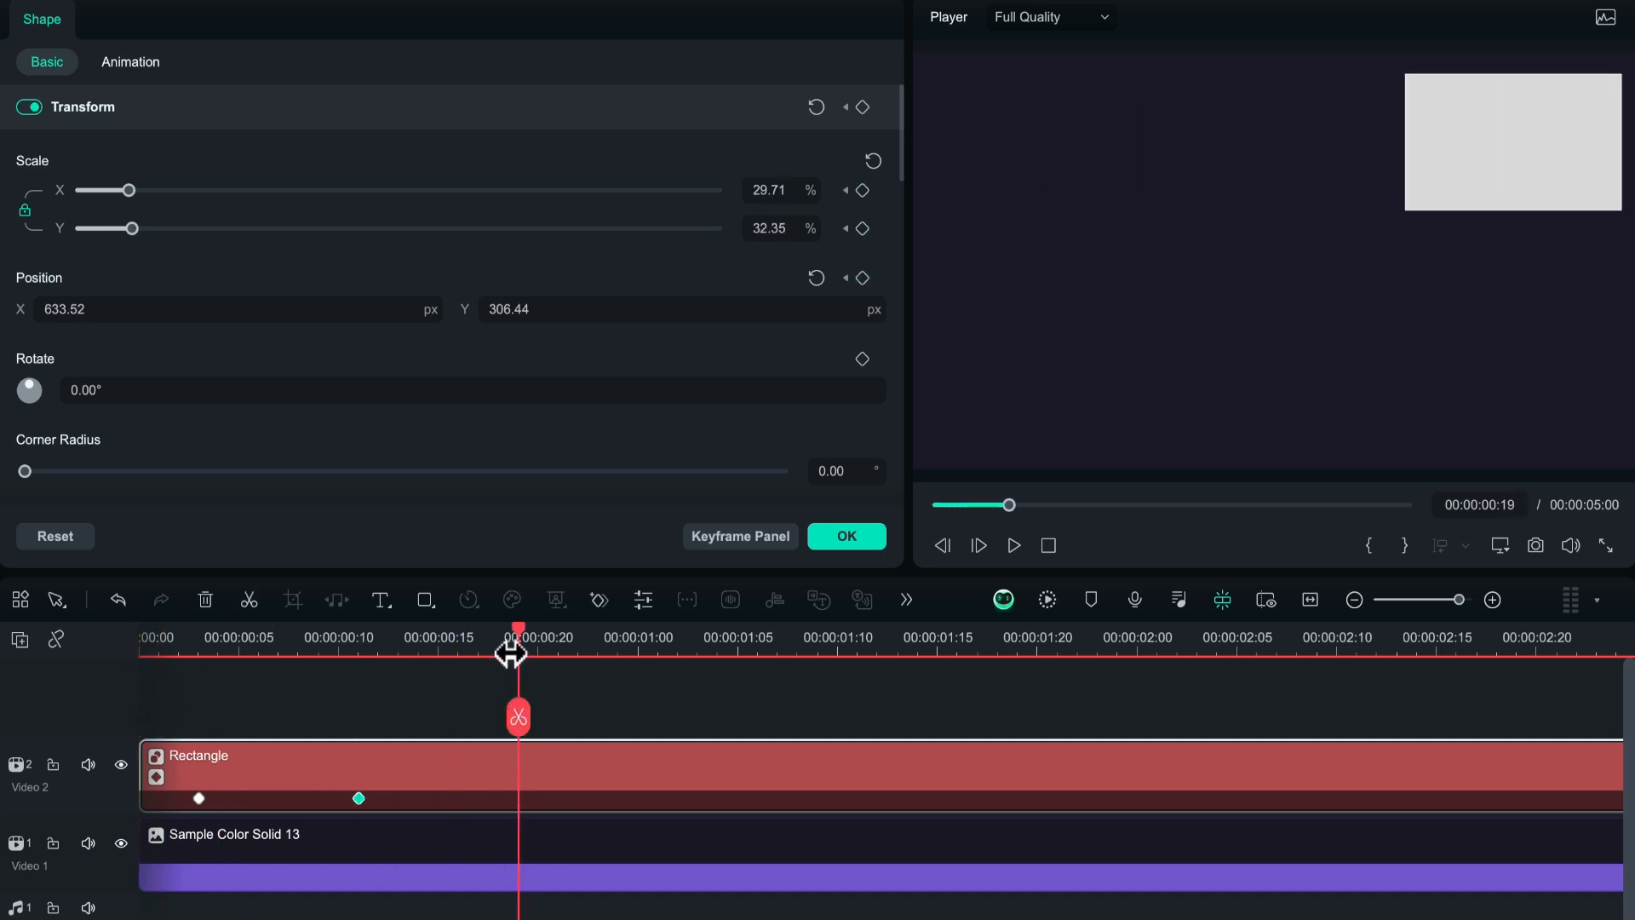
drag(517, 639, 661, 705)
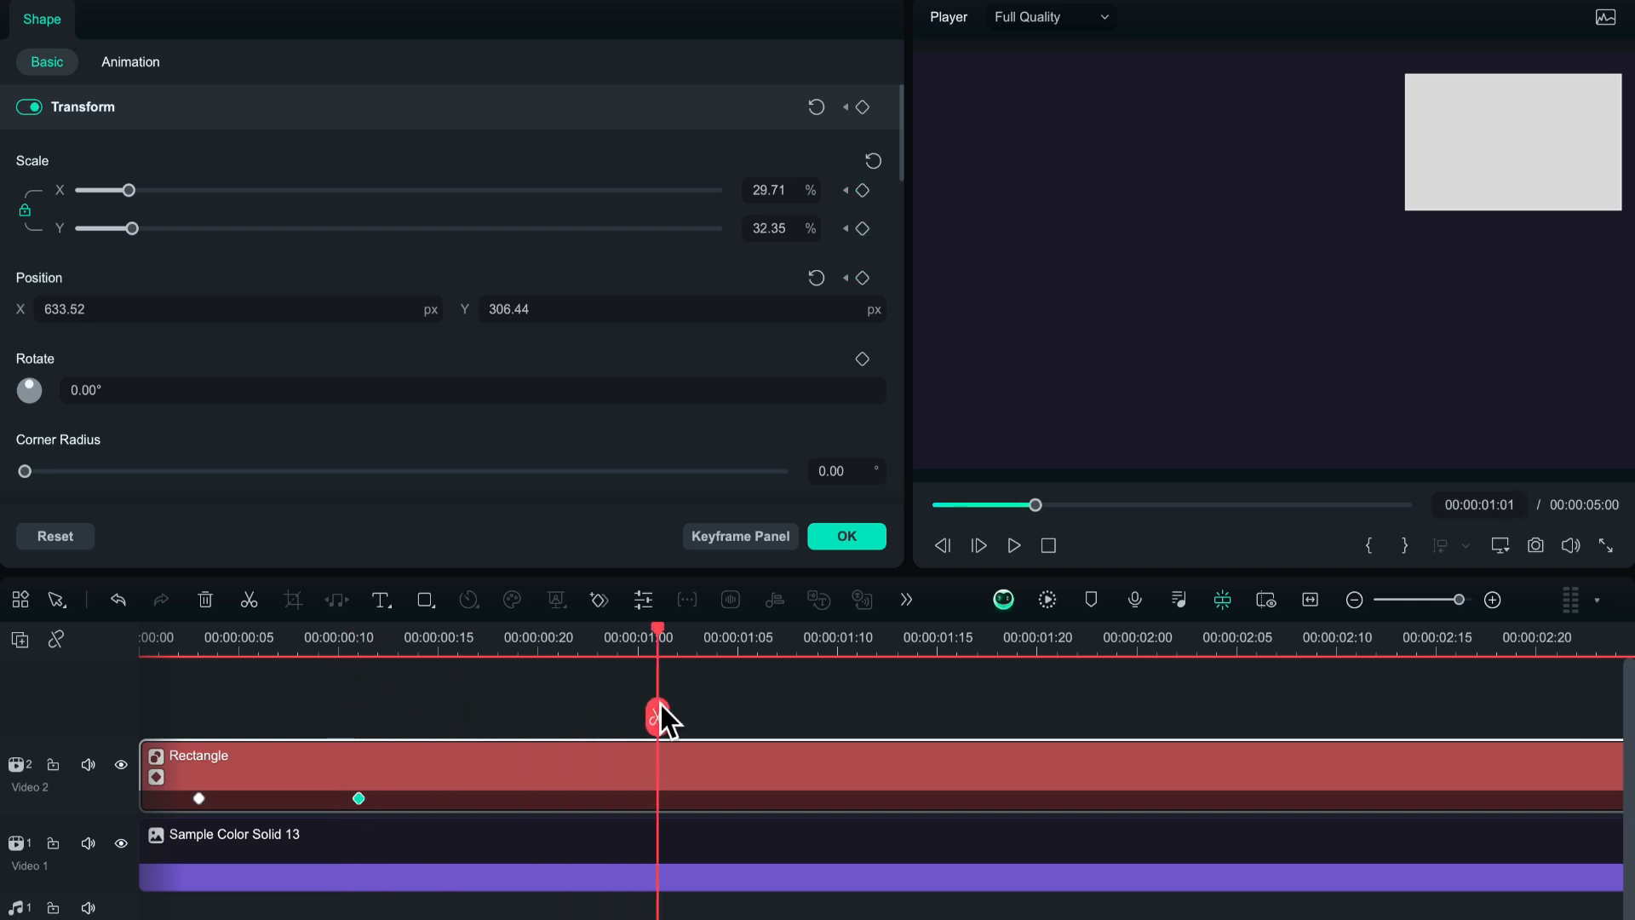
click(358, 798)
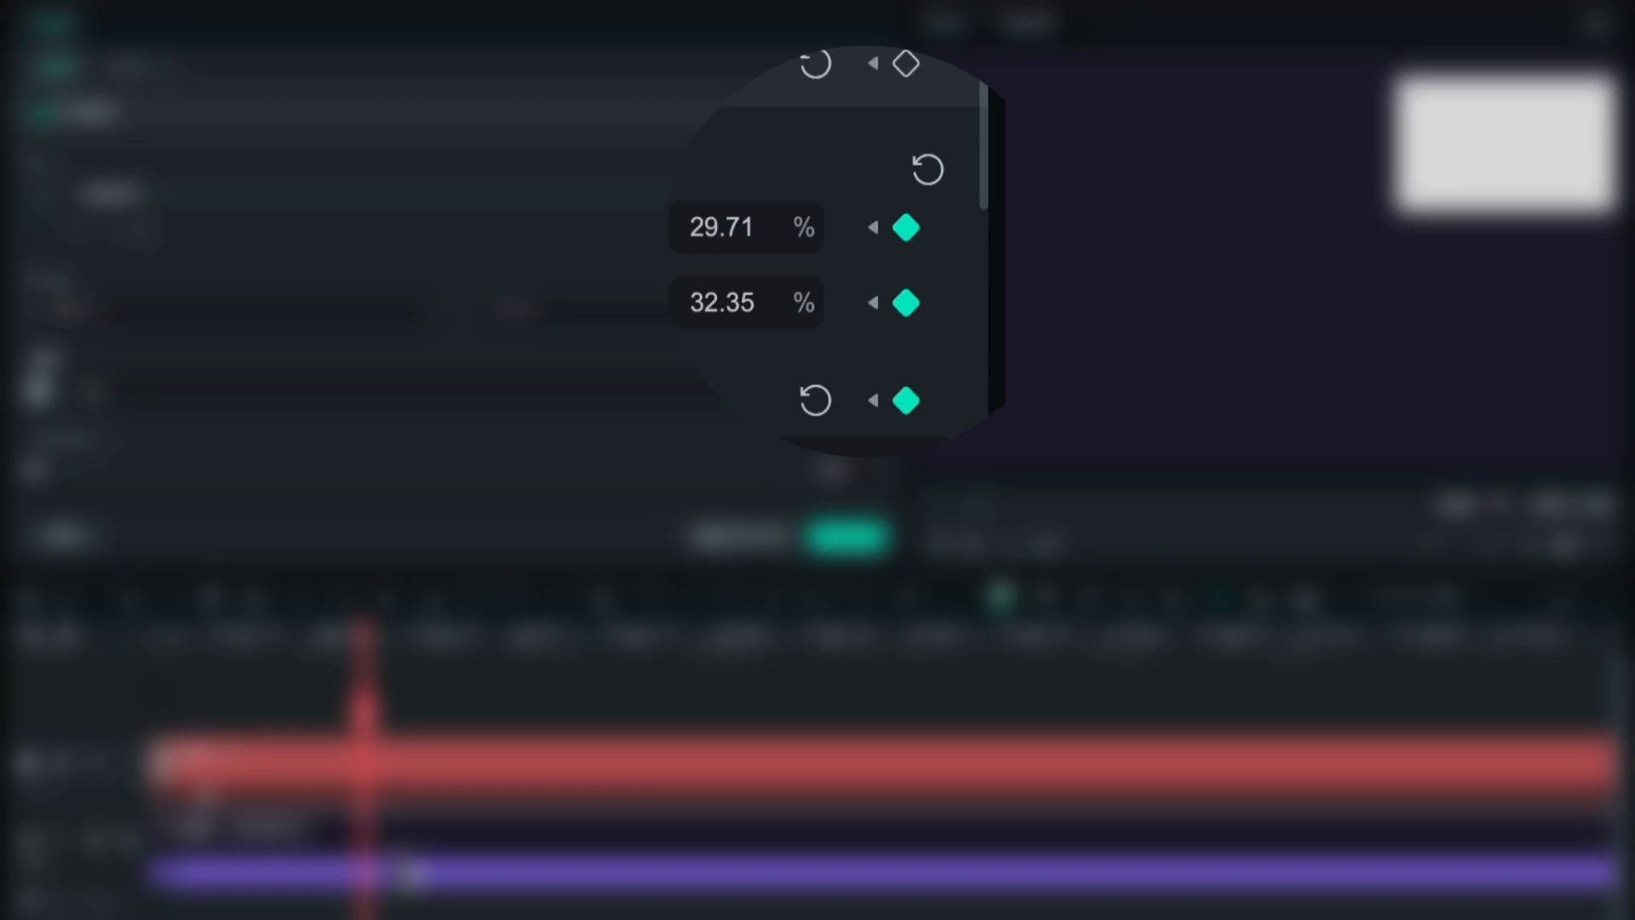
right_click(361, 799)
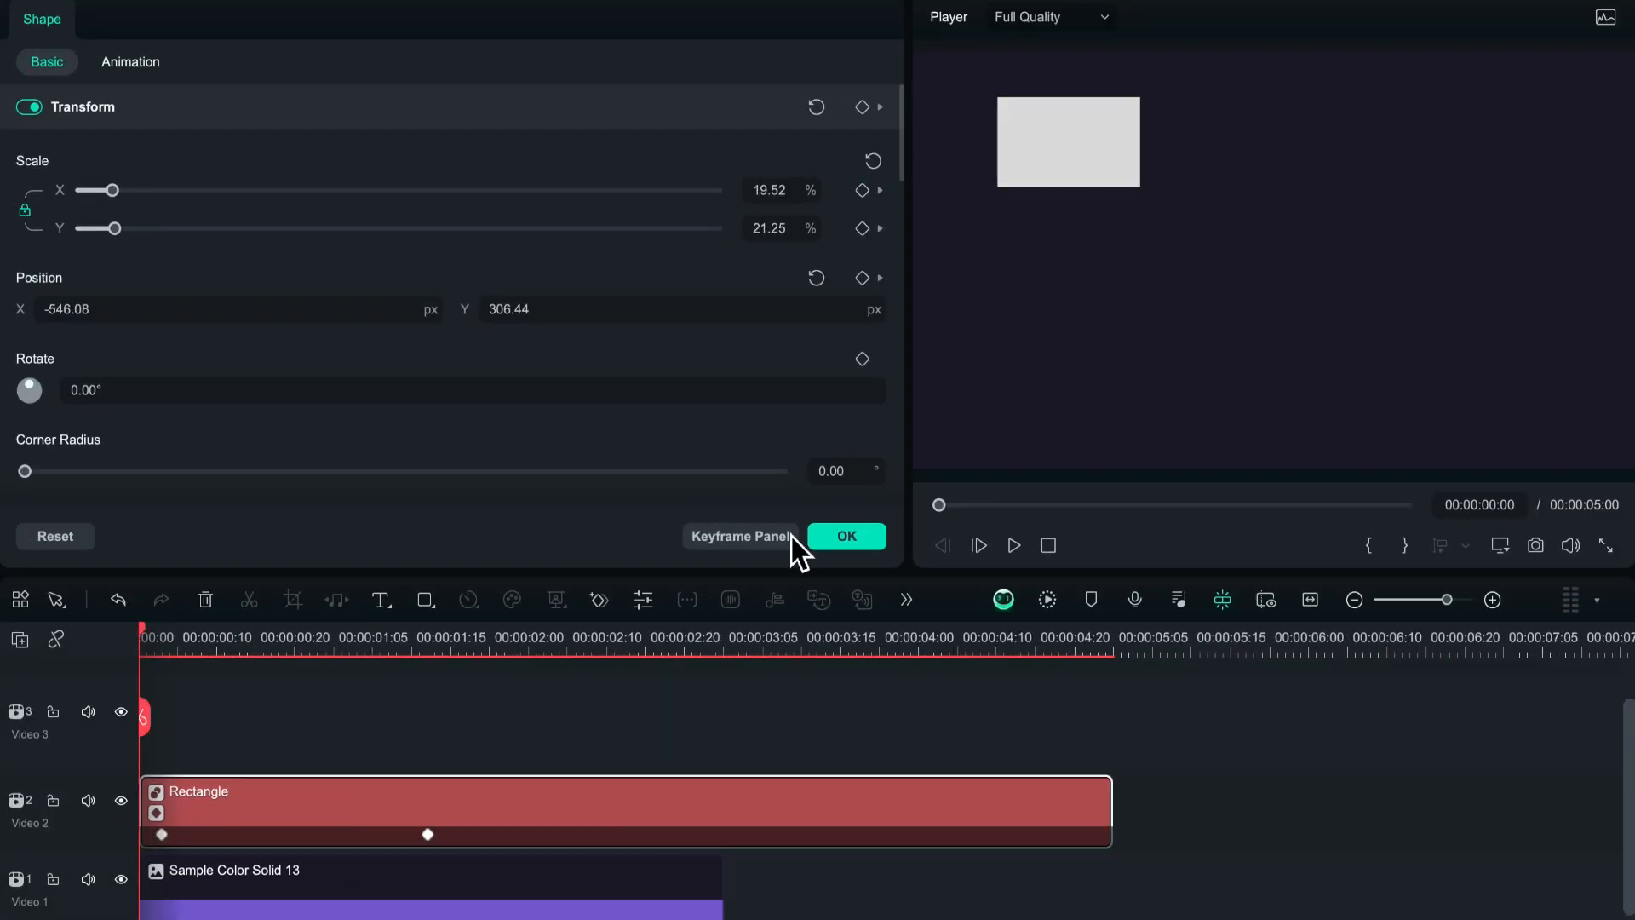
Show the rectangle's keyframe graph, widen its area and fit the graph's time range to the full clip
click(739, 549)
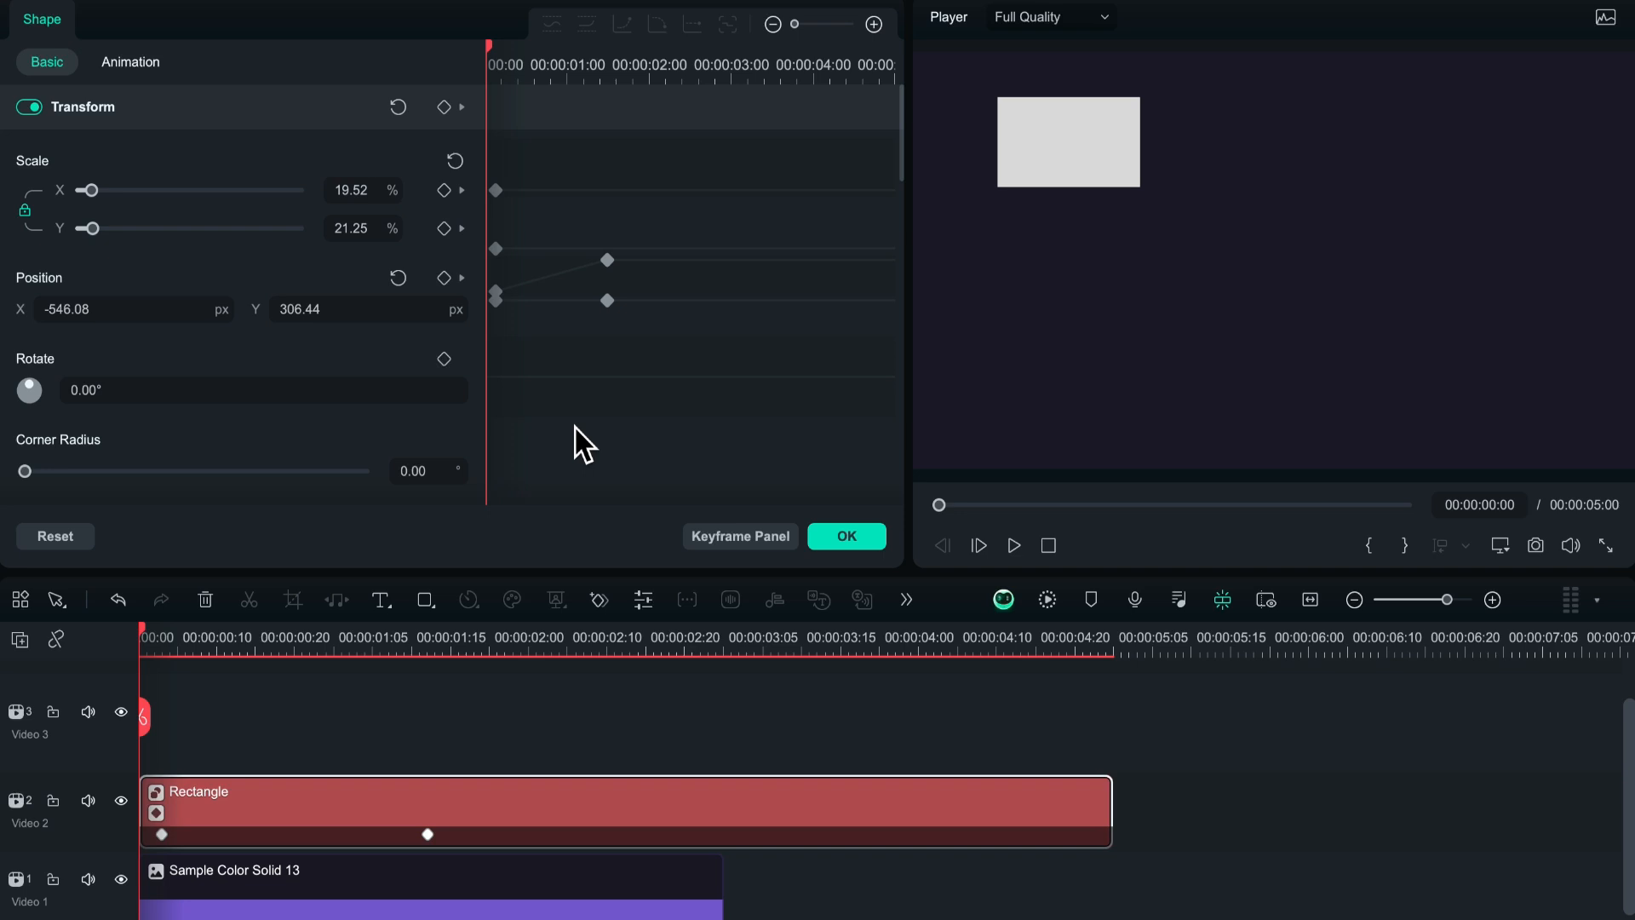
click(501, 299)
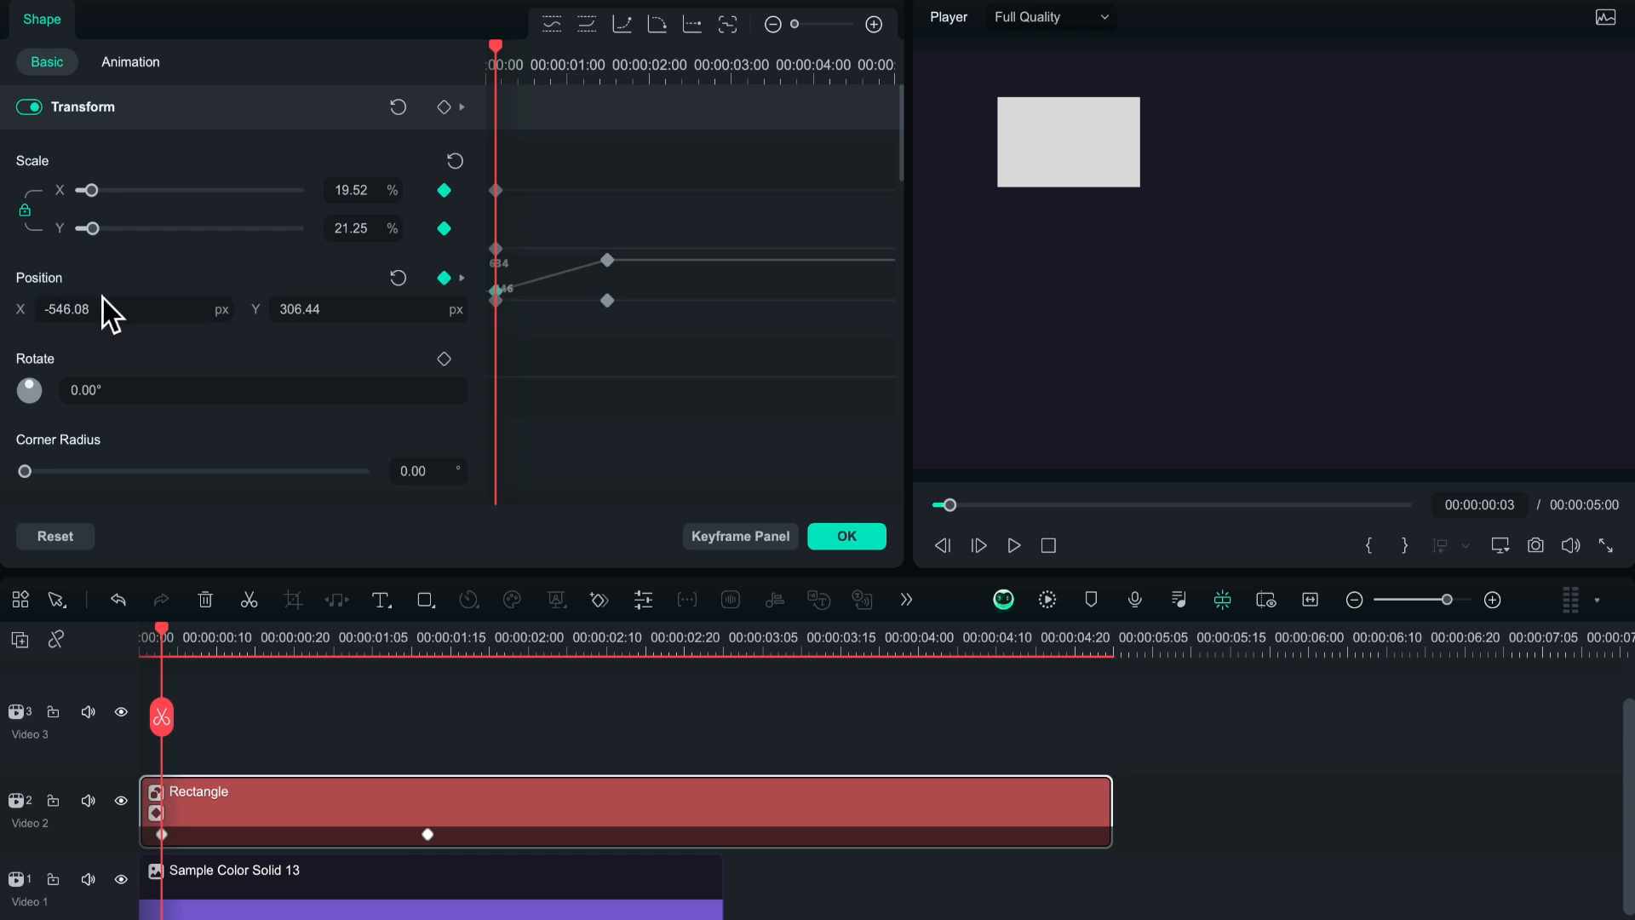
click(747, 545)
click(748, 551)
drag(923, 358, 1131, 356)
scroll(825, 332, up, 3)
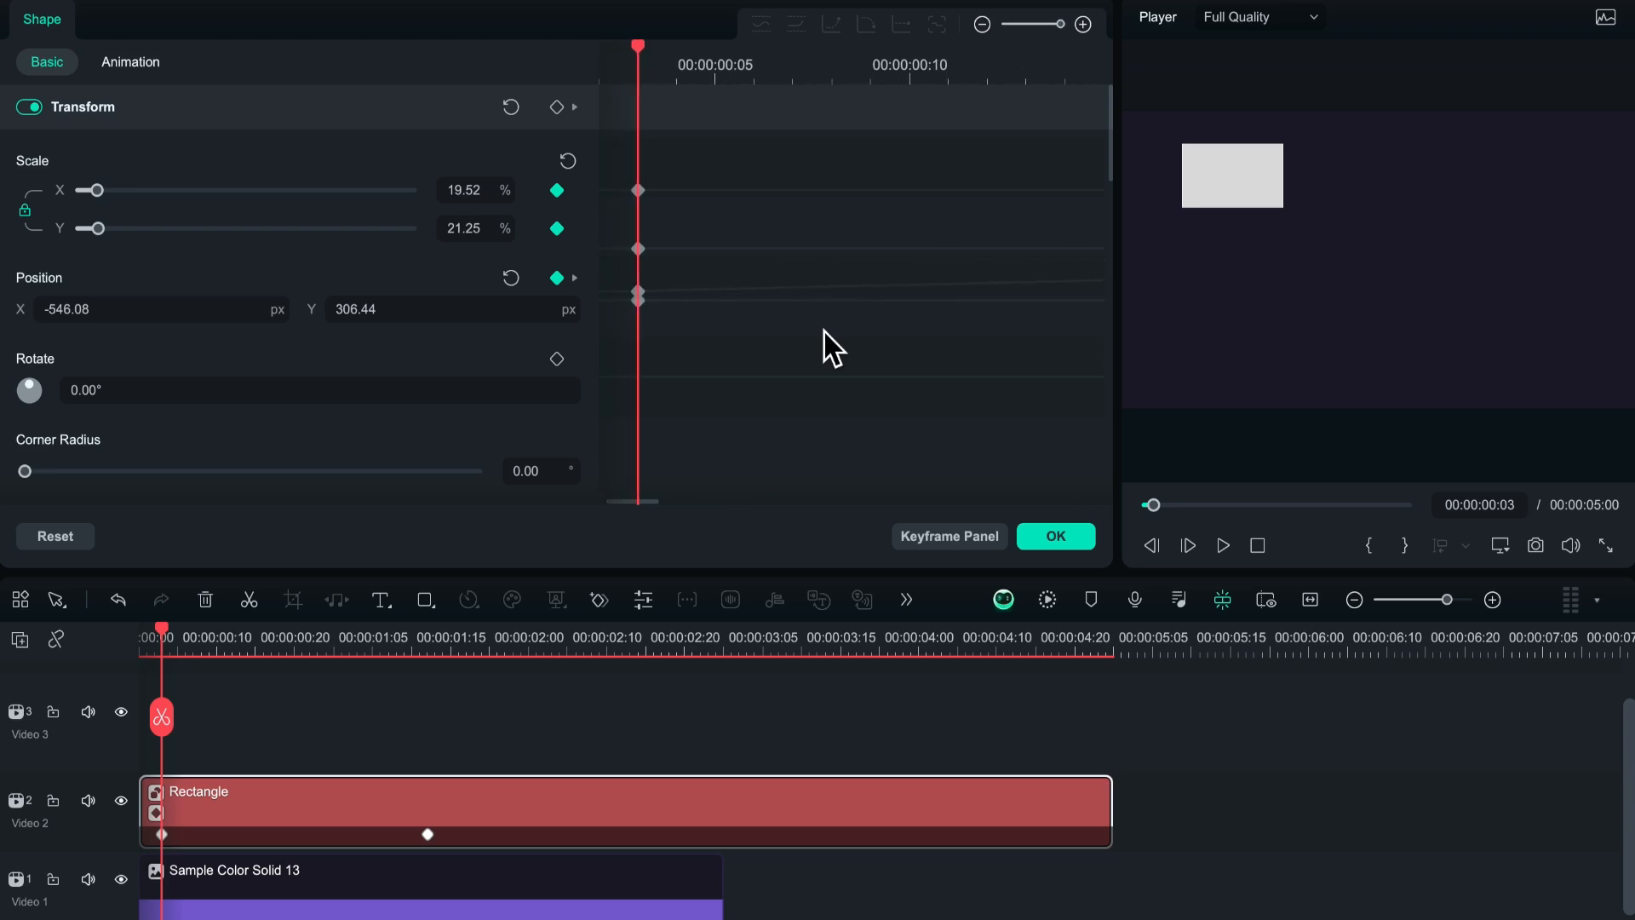
scroll(824, 332, down, 1)
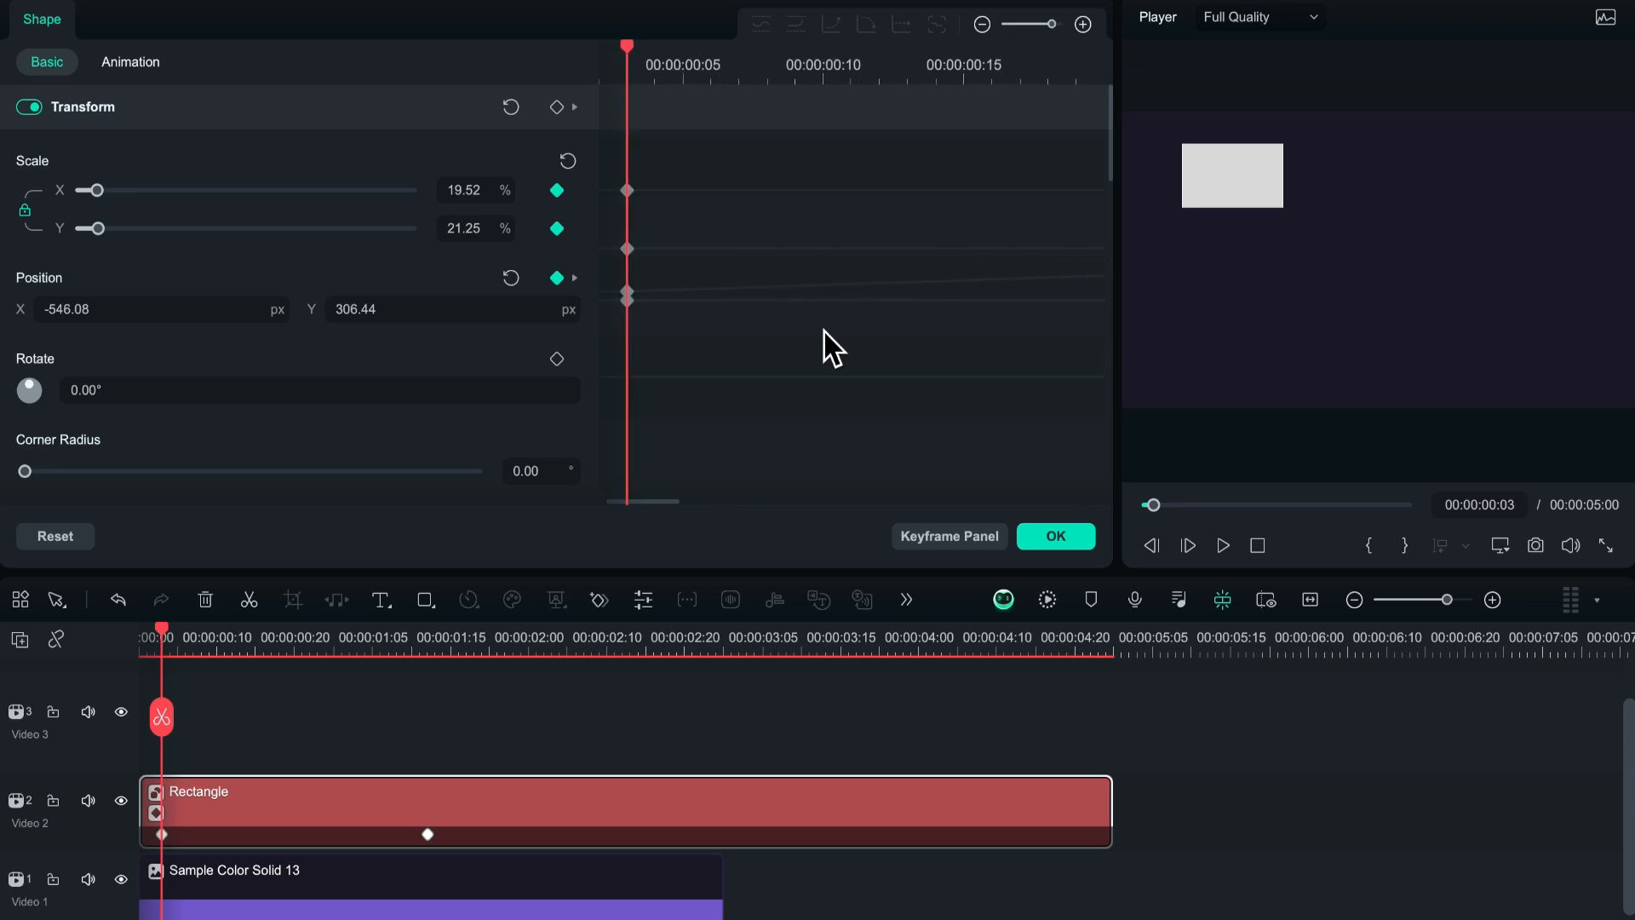
click(993, 28)
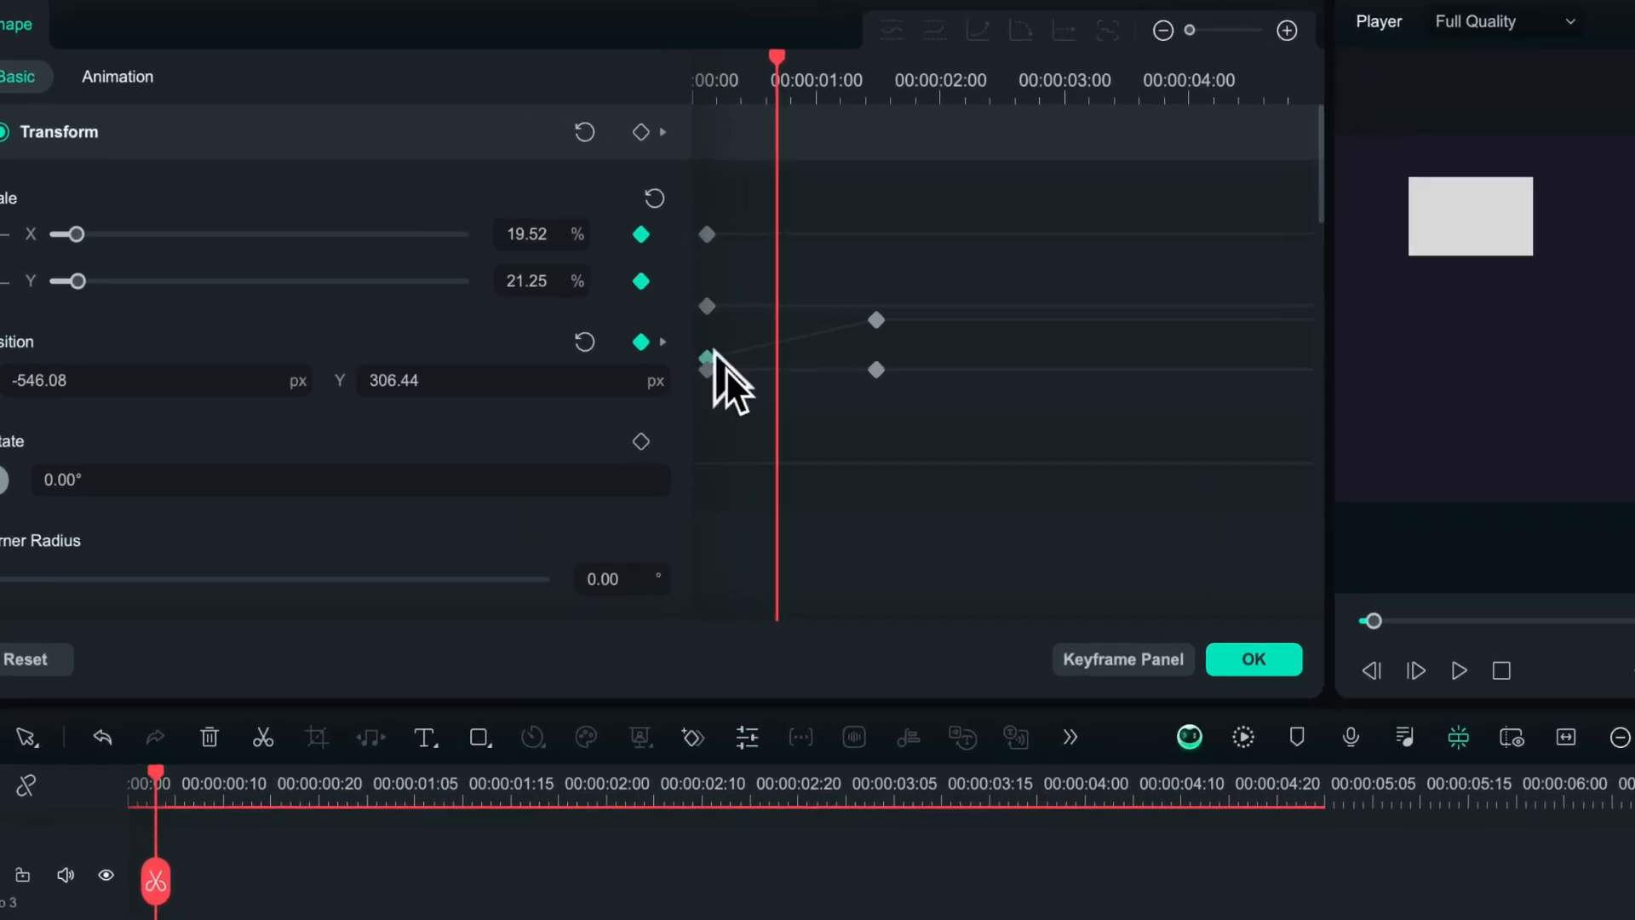
Add a curve handle to the first Position X keyframe and pull it down to nearly horizontal for a slow start
click(613, 293)
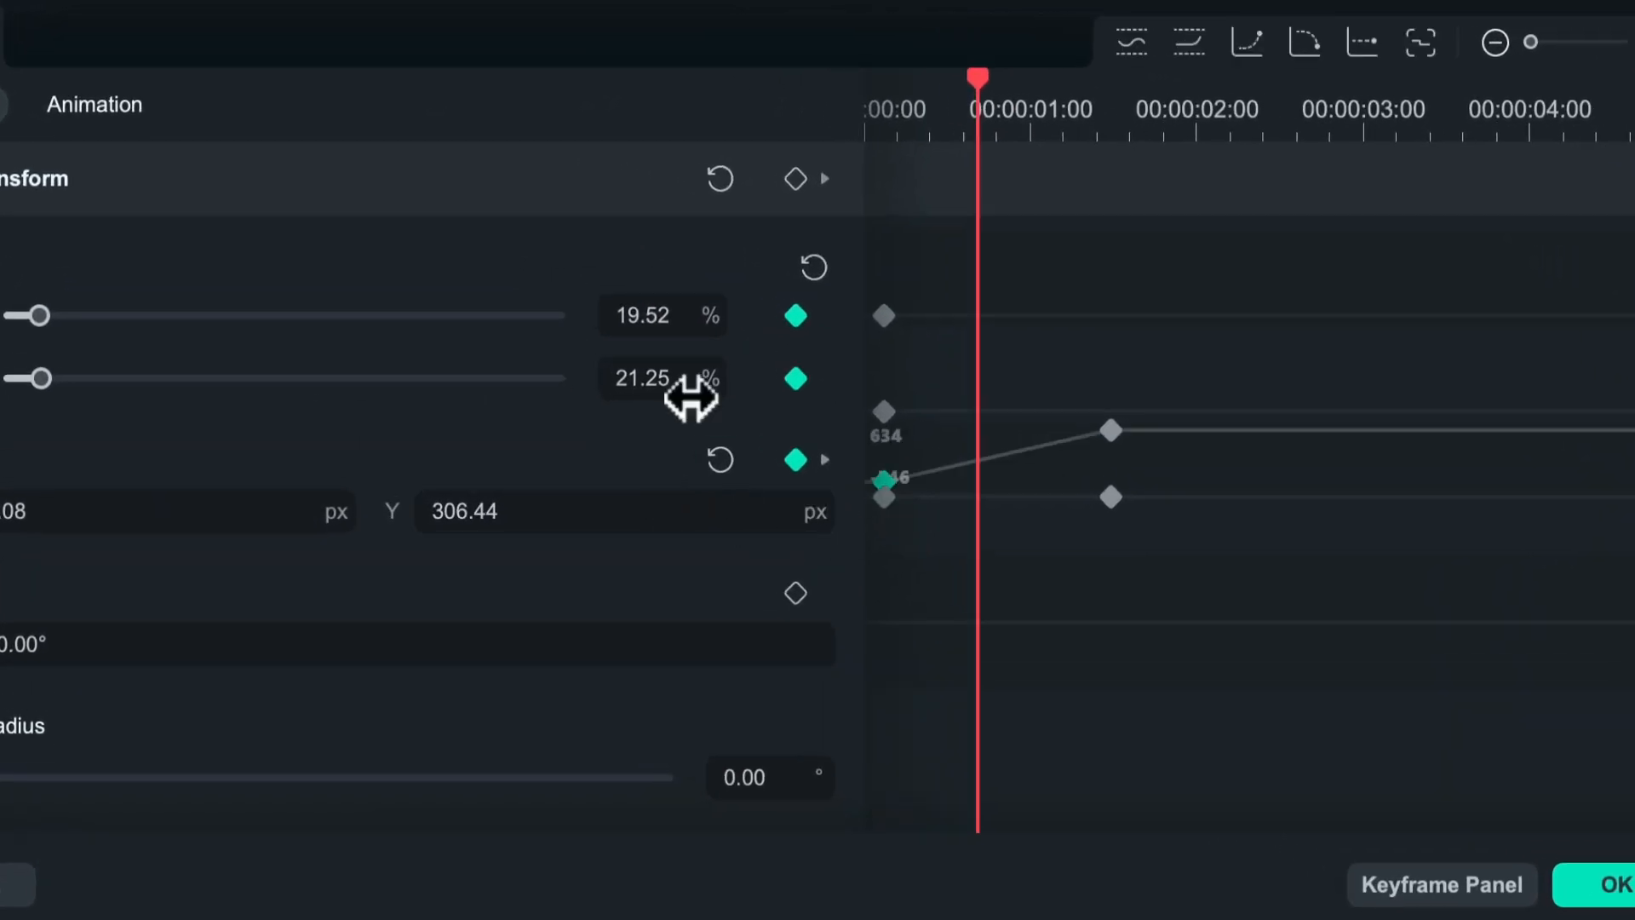
click(1244, 48)
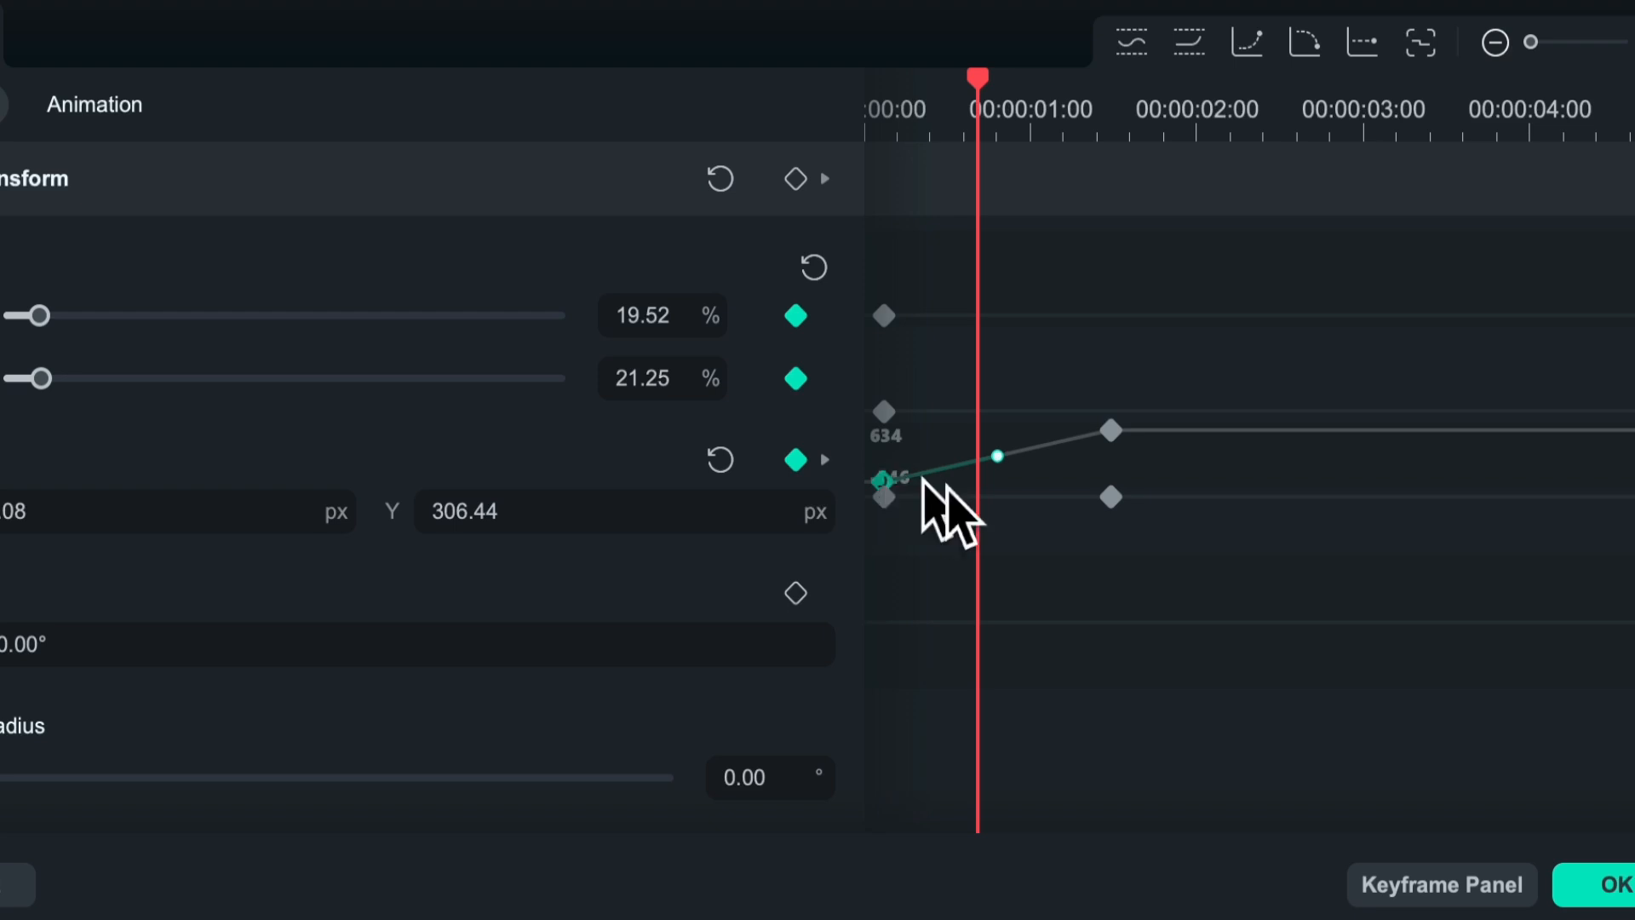
drag(997, 457, 1052, 480)
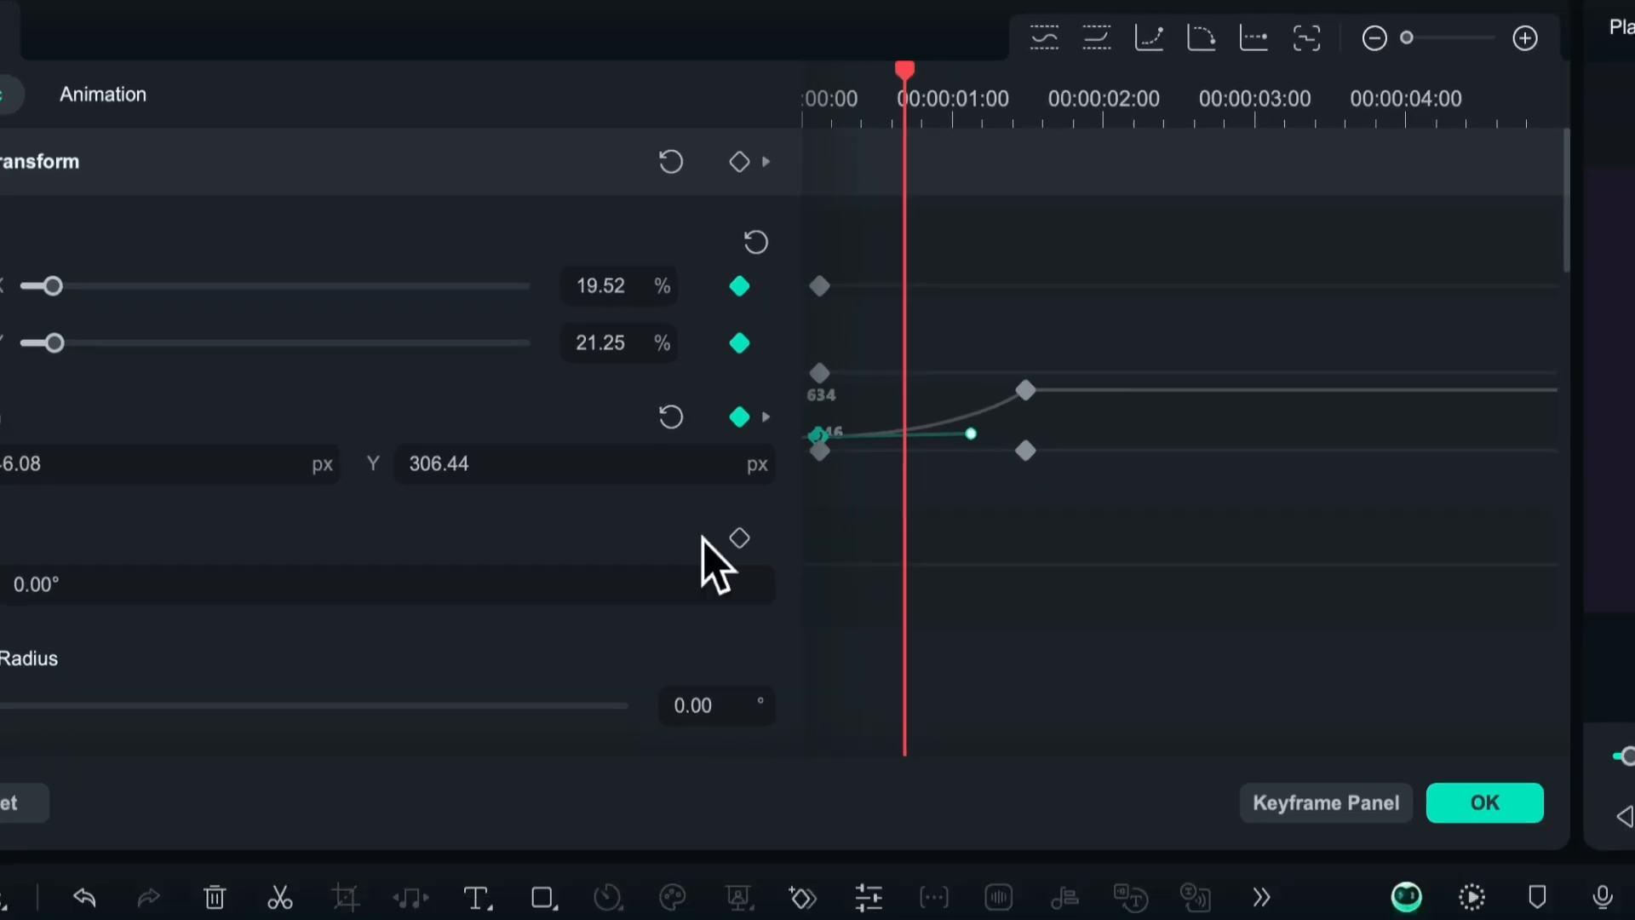
Play the eased movement from the start and scrub back from 00:00:01:15 to 00:00:00:19 to examine the rectangle's speed
drag(167, 641, 145, 649)
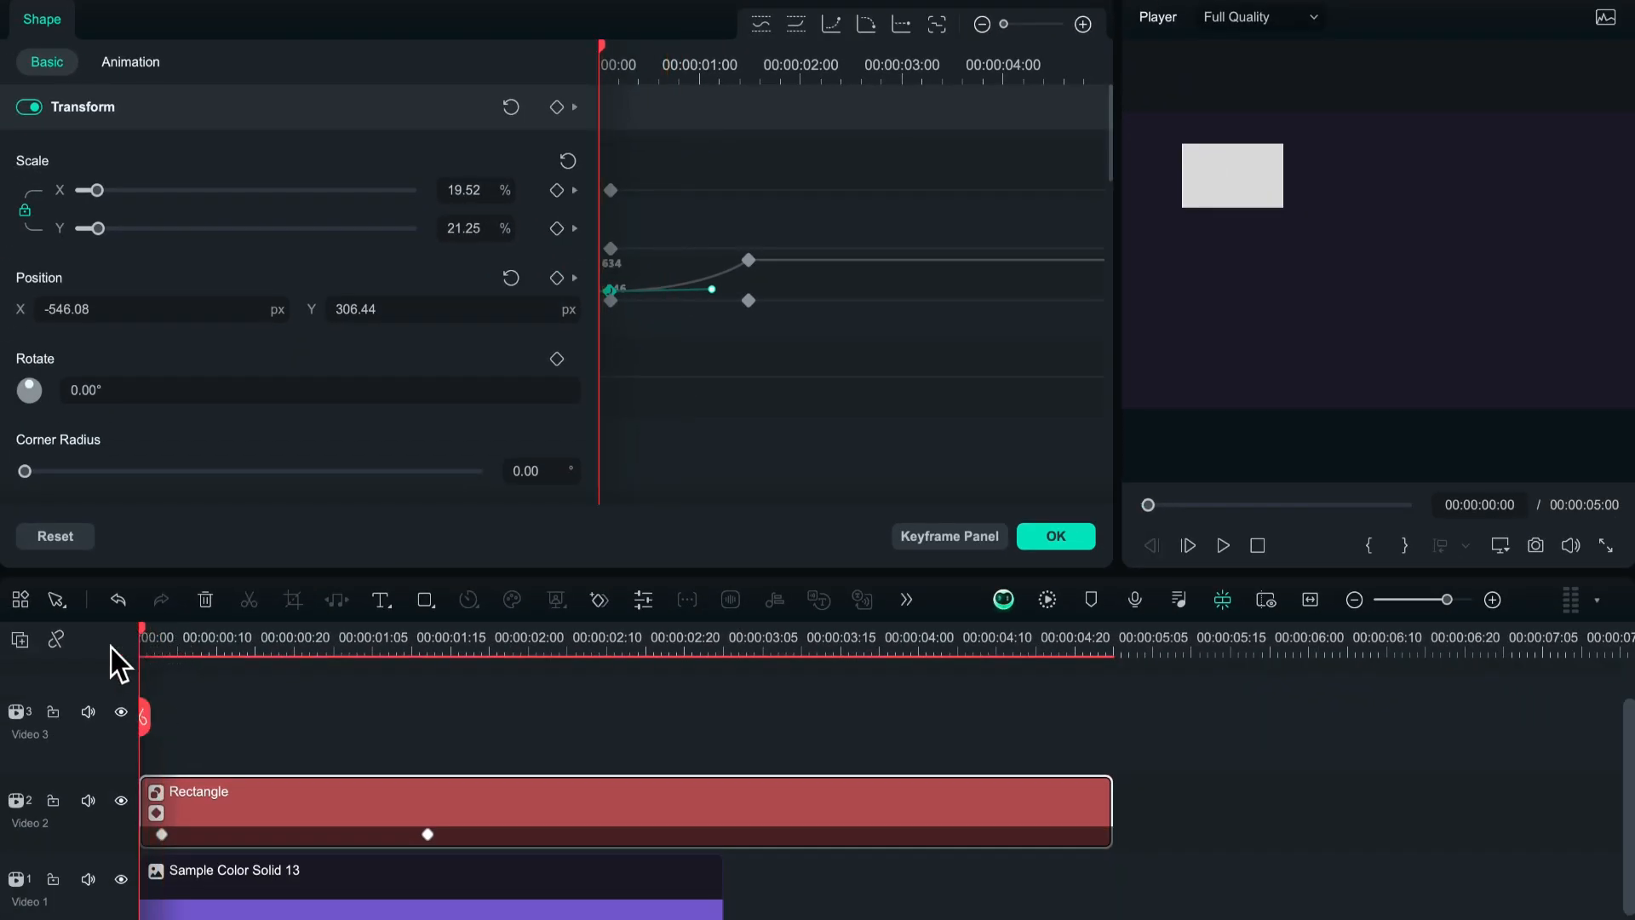
key(space)
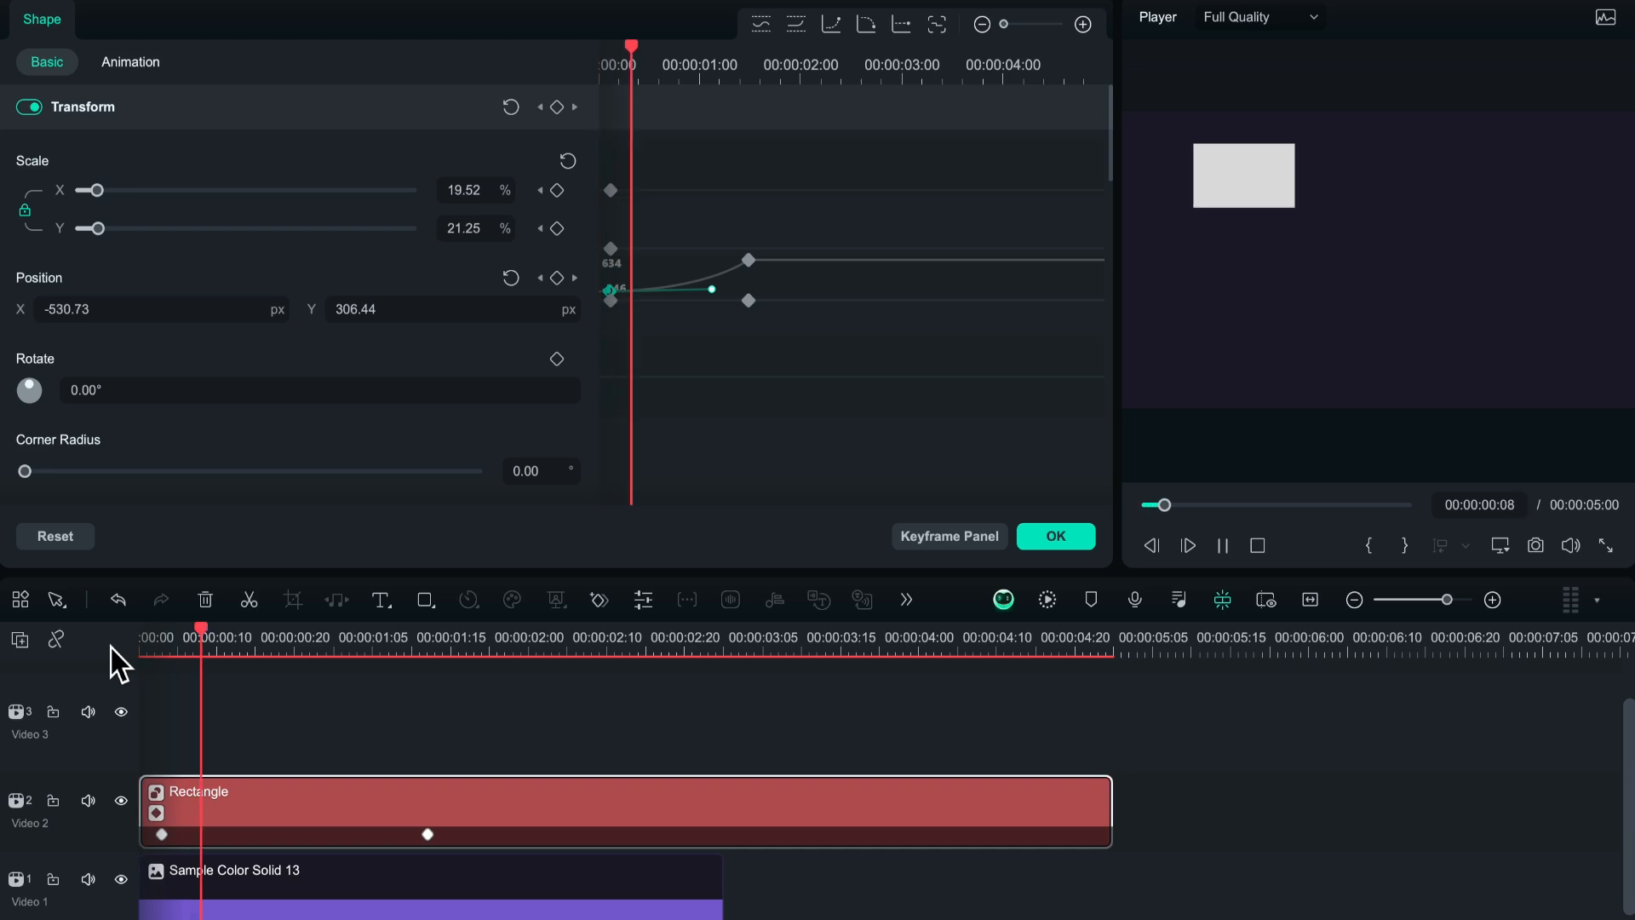
key(space)
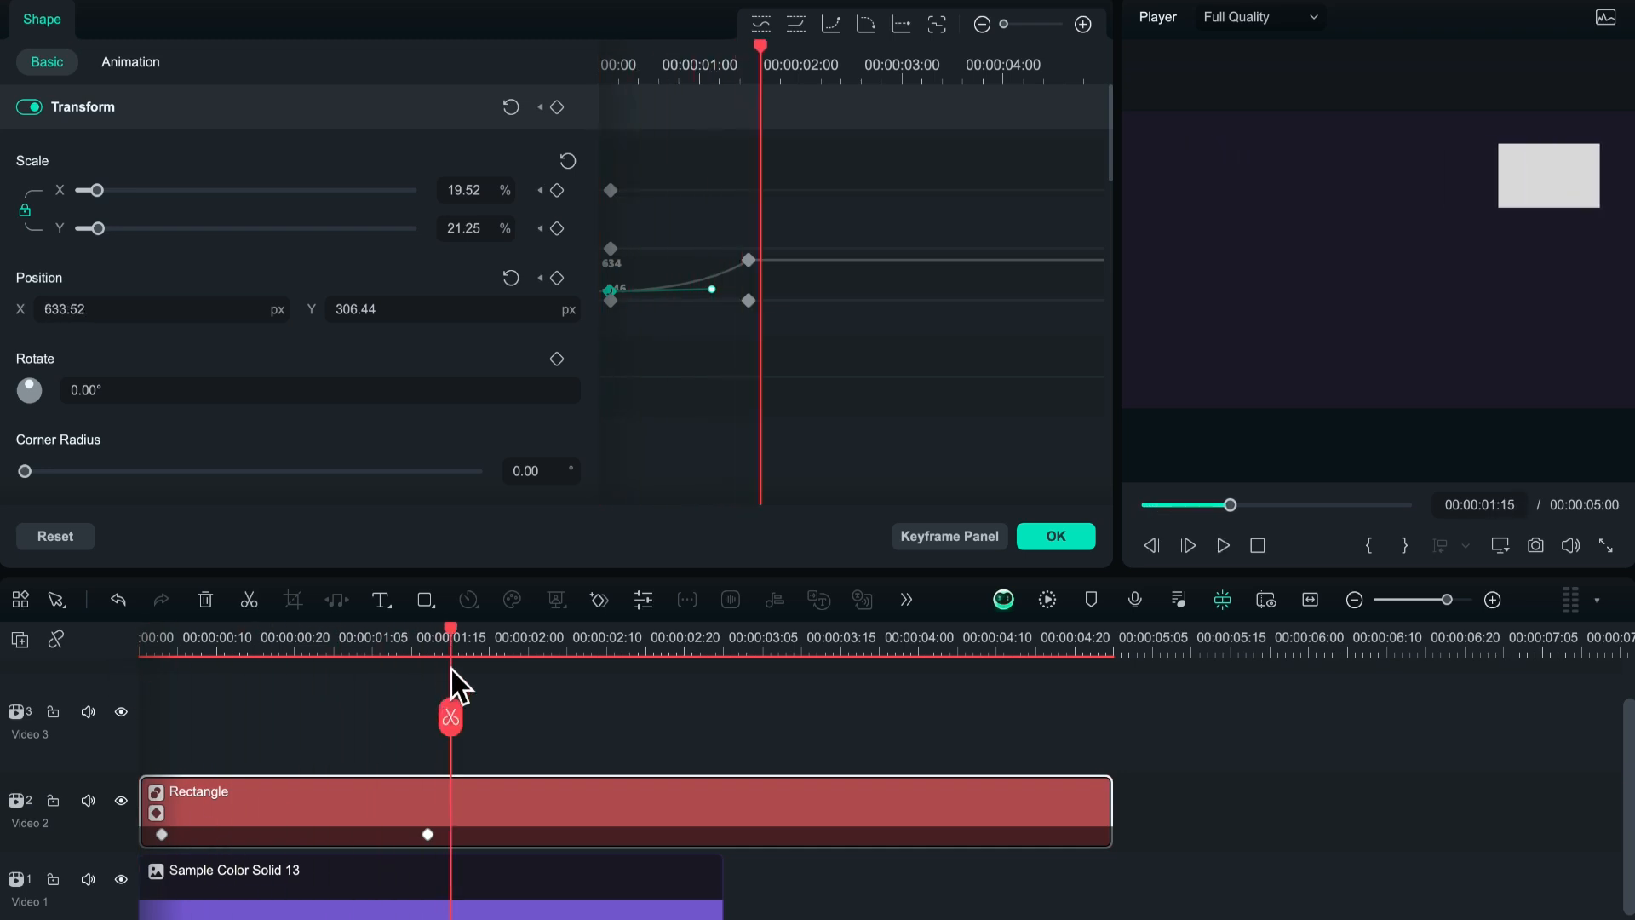
drag(455, 636, 375, 647)
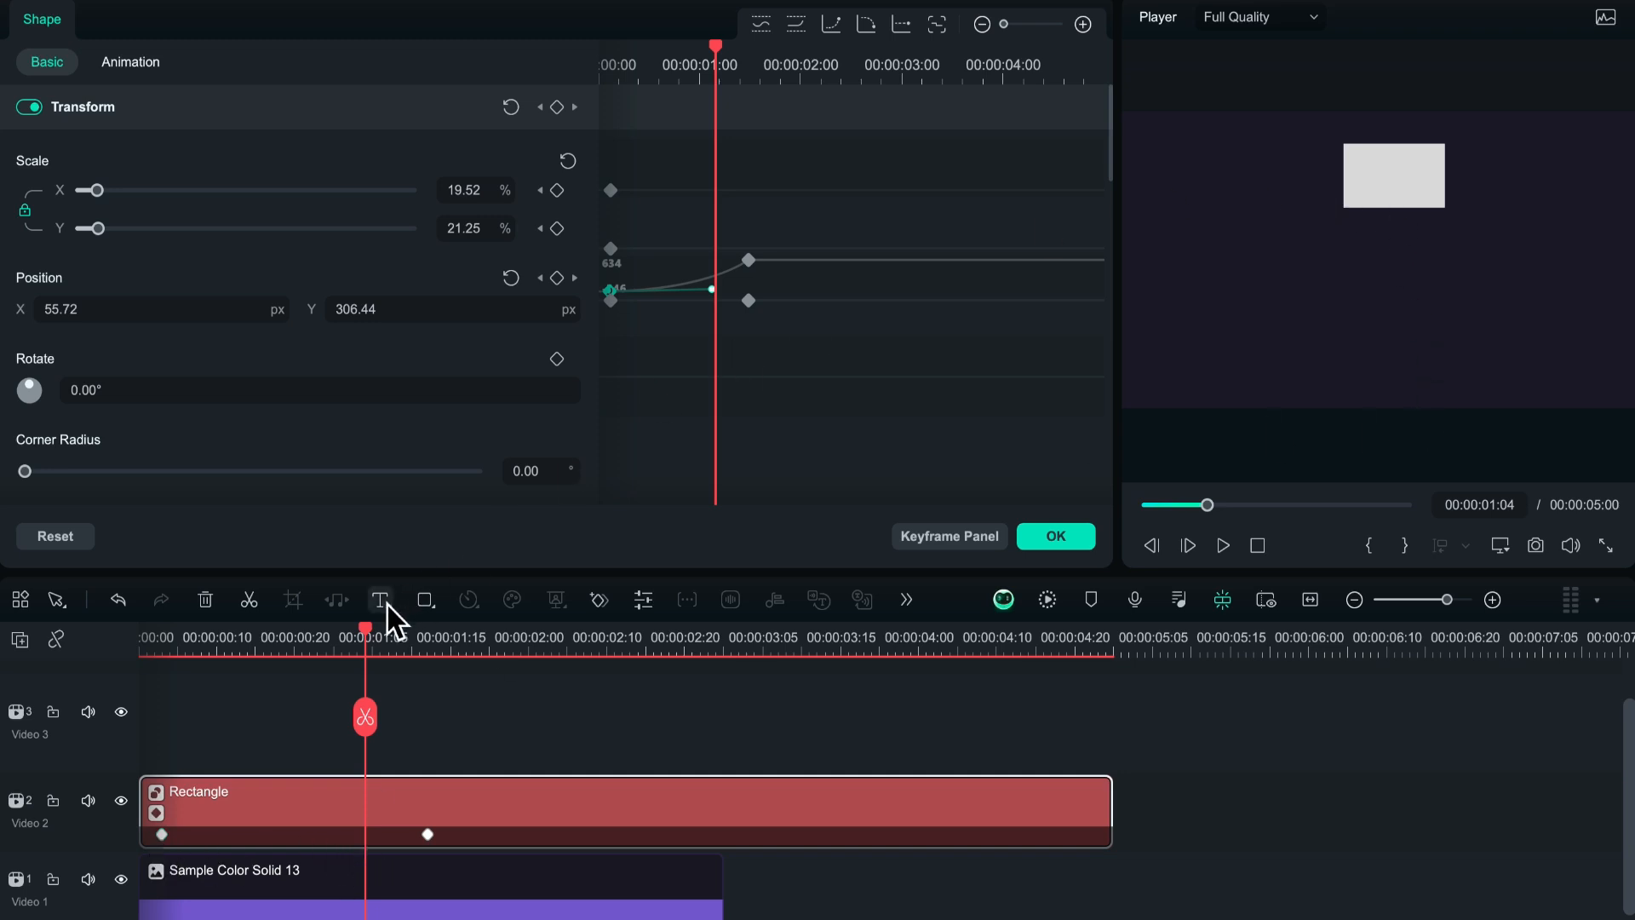
drag(377, 642, 290, 630)
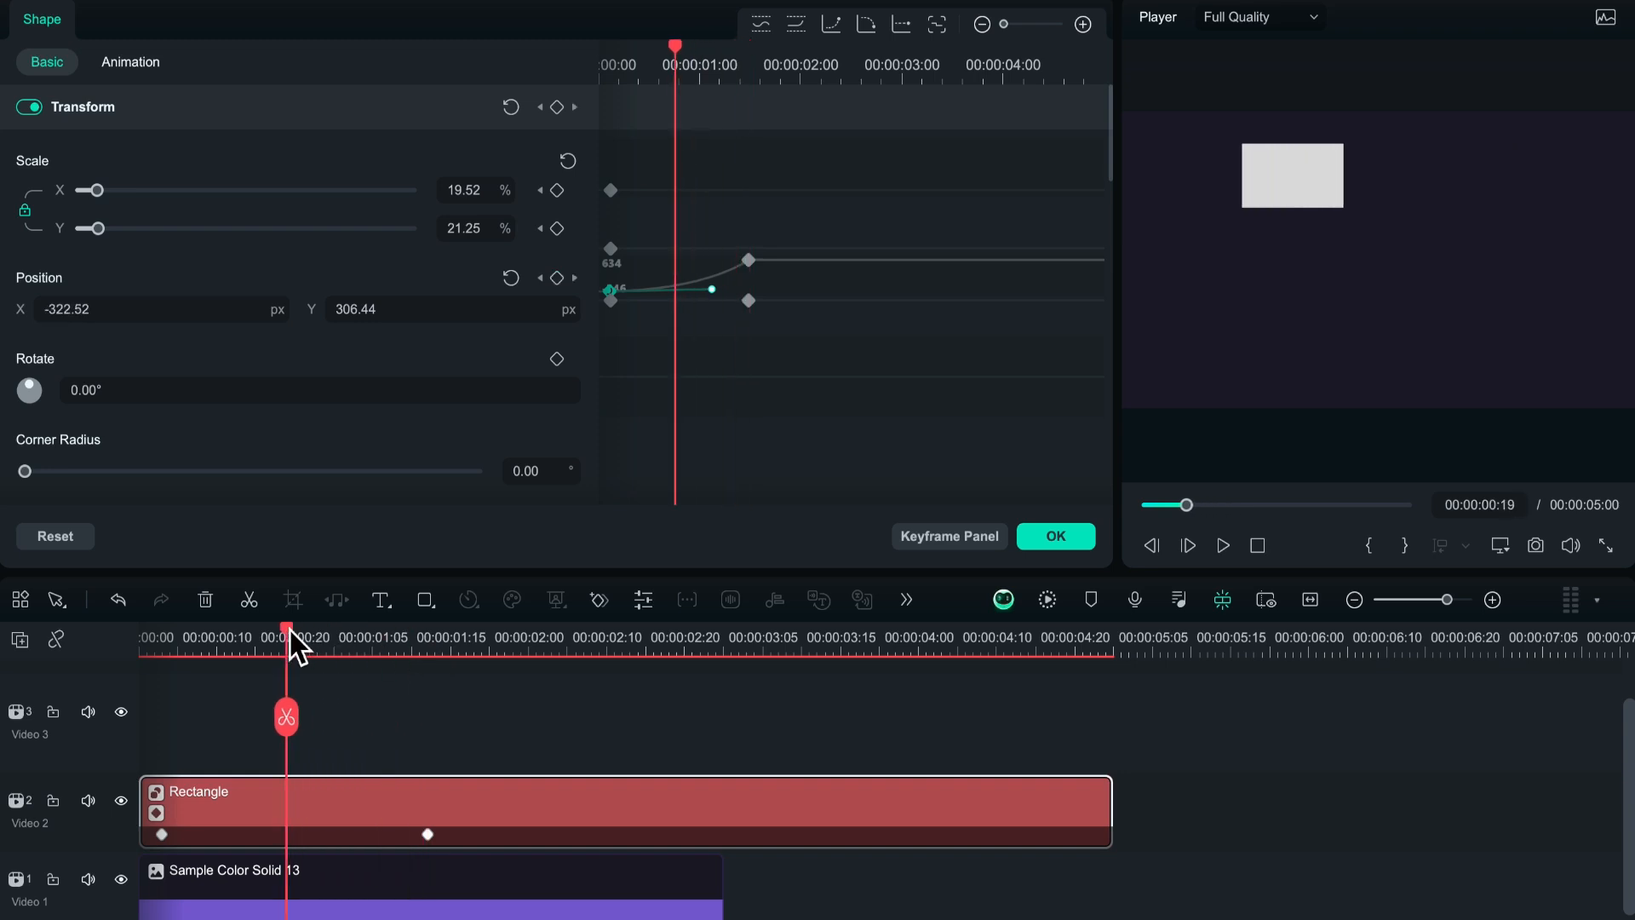
Raise the first Position X keyframe's curve handle for a fast start and slow finish, and play it from the start
click(162, 835)
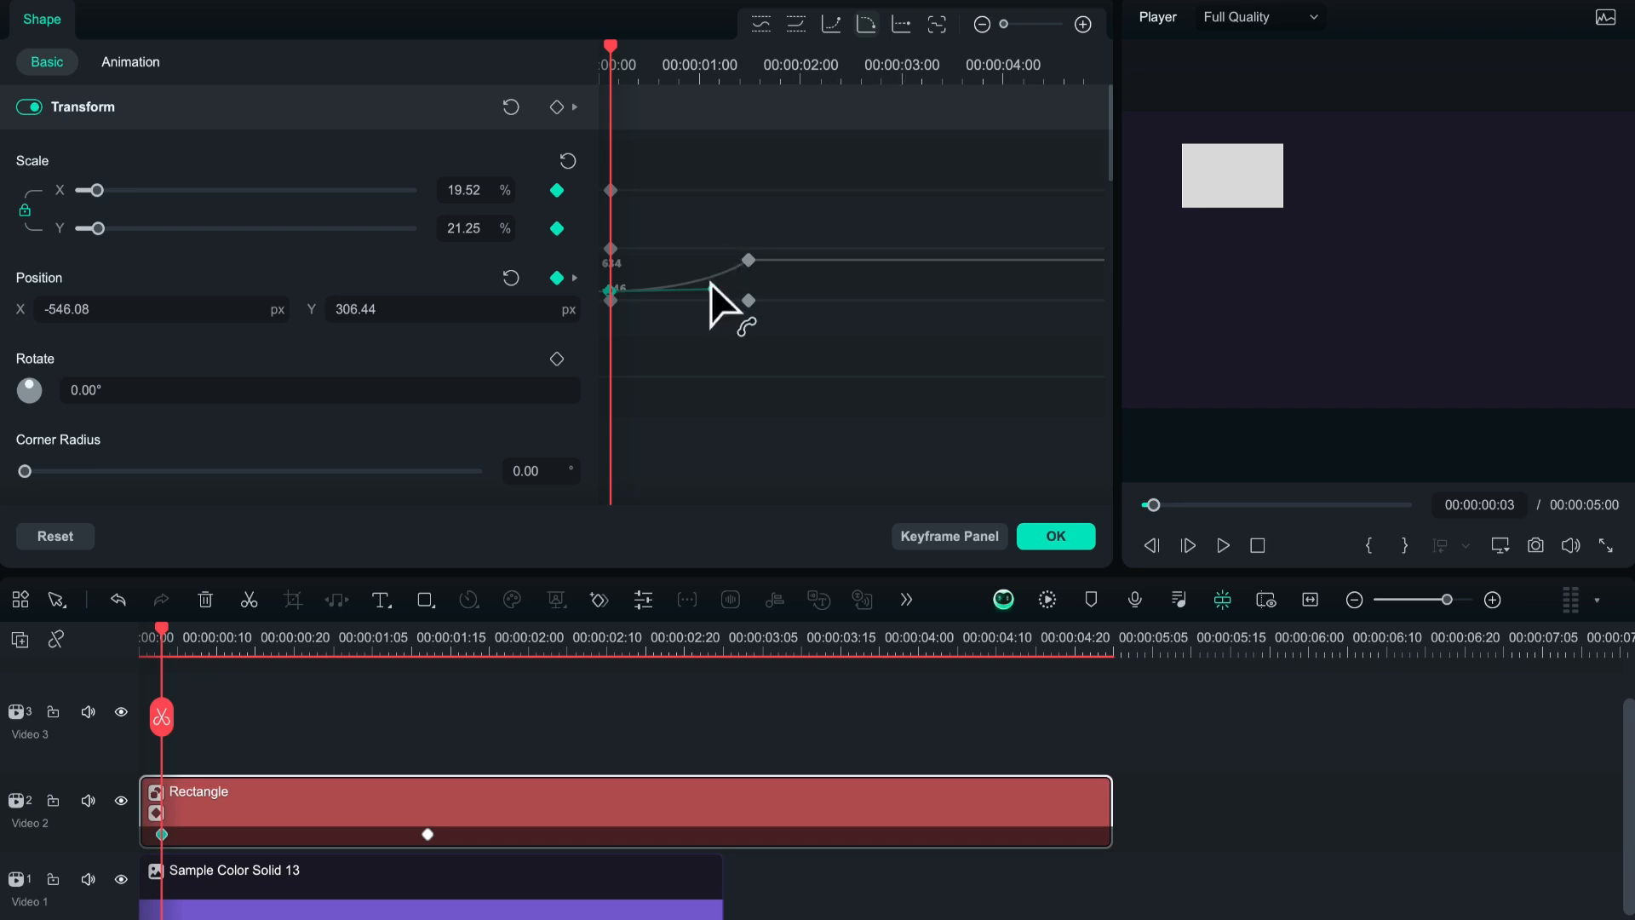
drag(711, 288, 700, 256)
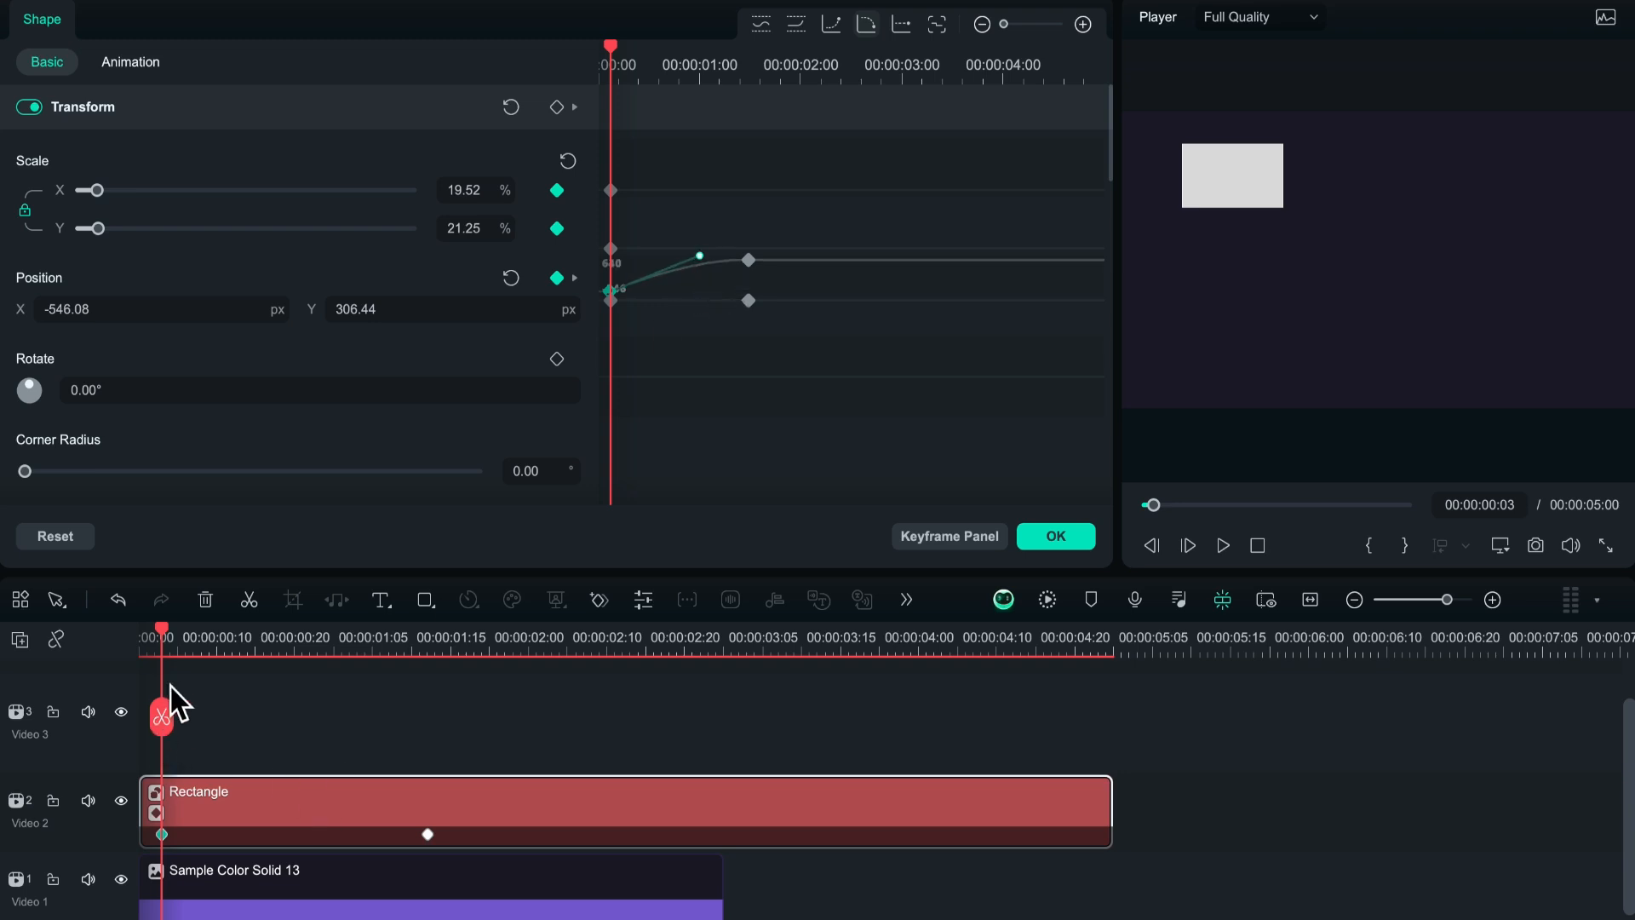
drag(168, 647, 133, 650)
key(space)
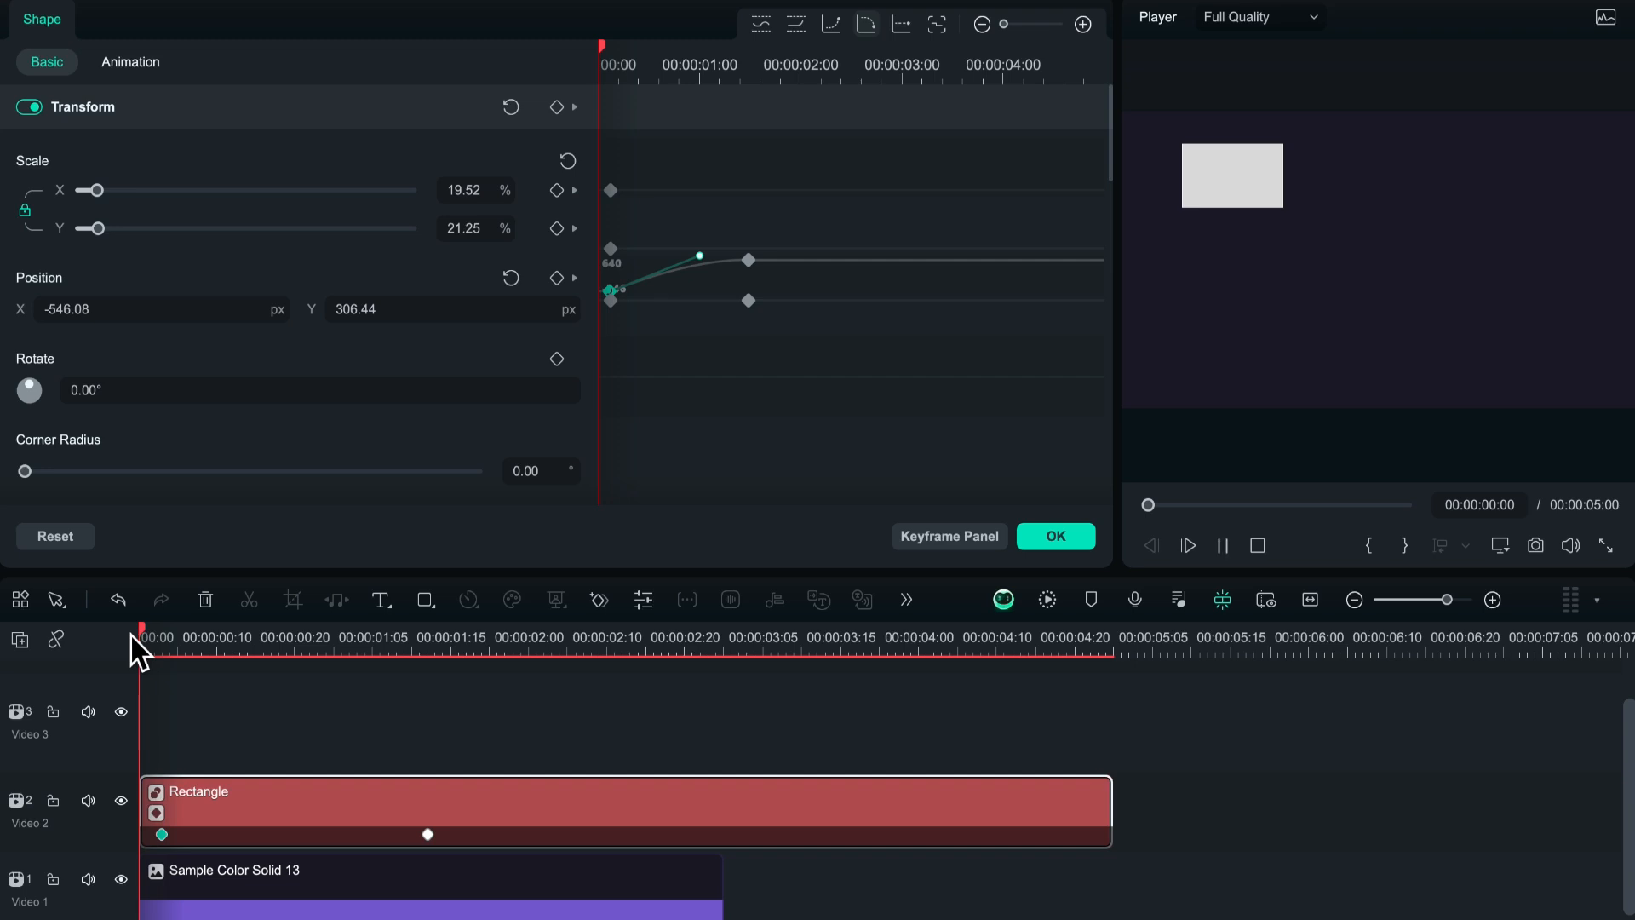
key(space)
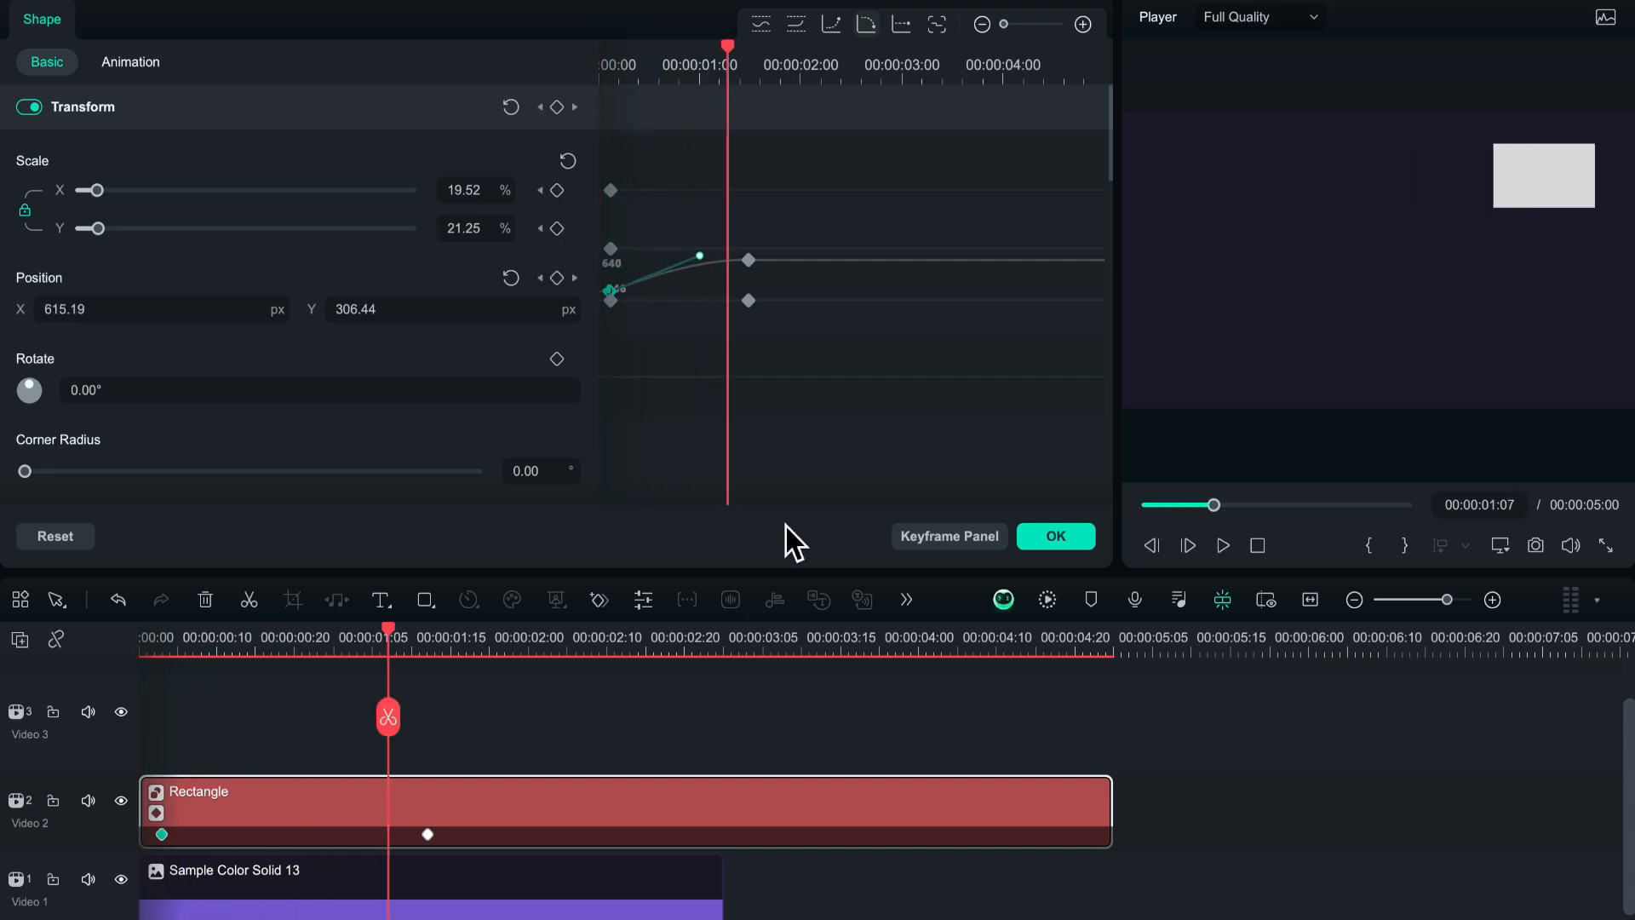
Add a curve handle to the second Position X keyframe and pull it below the path to form an S-shaped curve
drag(395, 637, 420, 672)
key(Left)
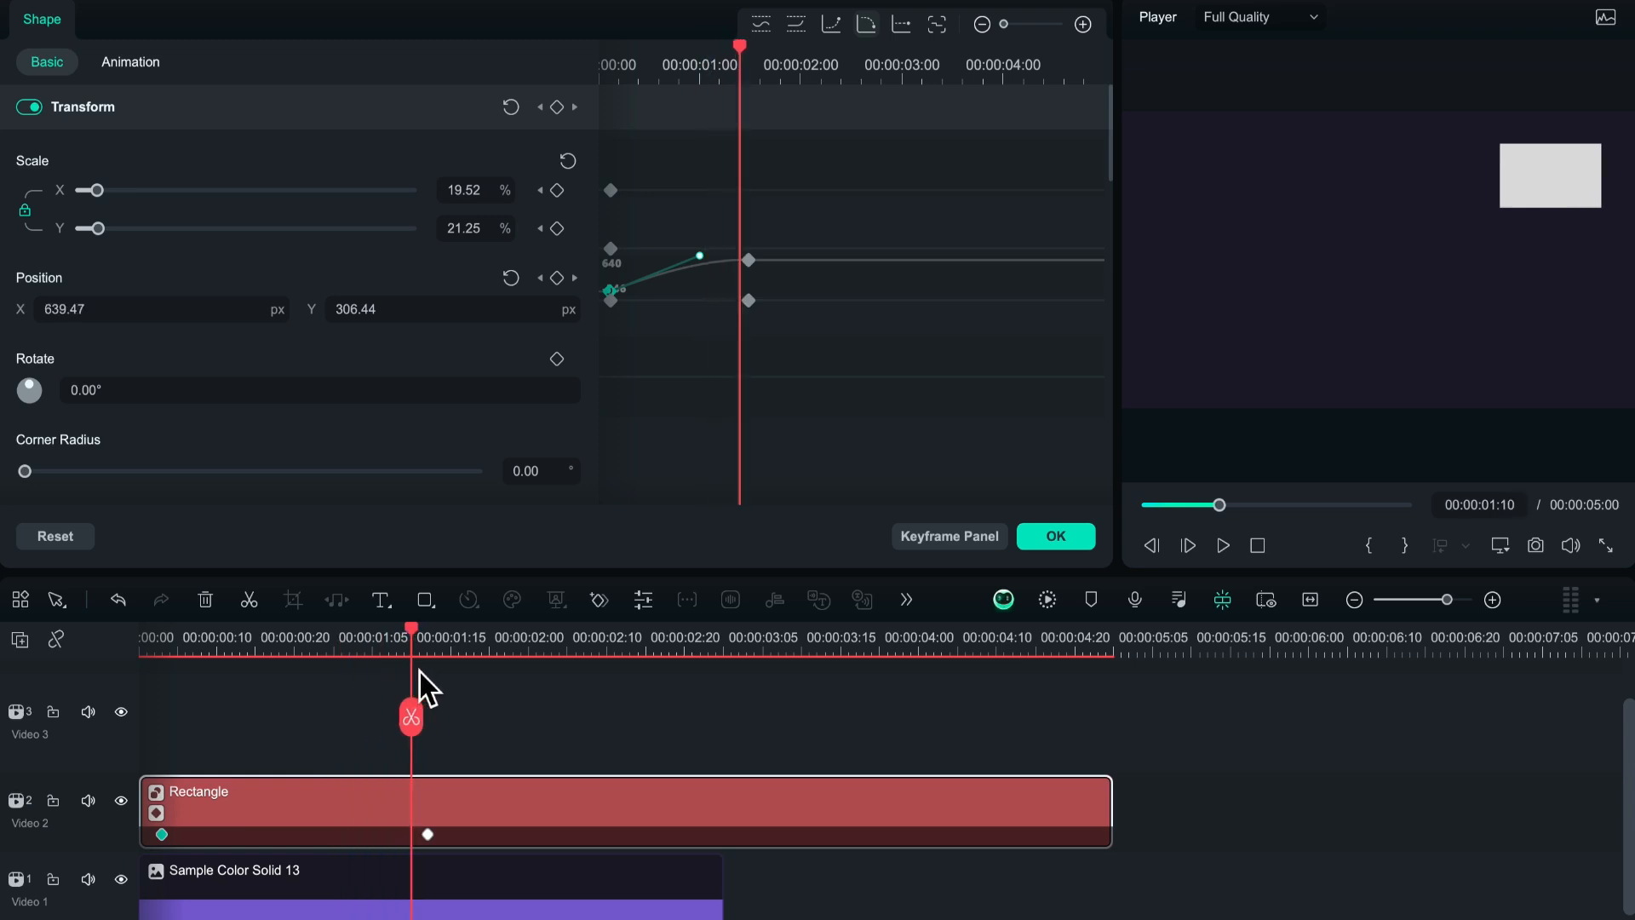
click(747, 259)
click(836, 32)
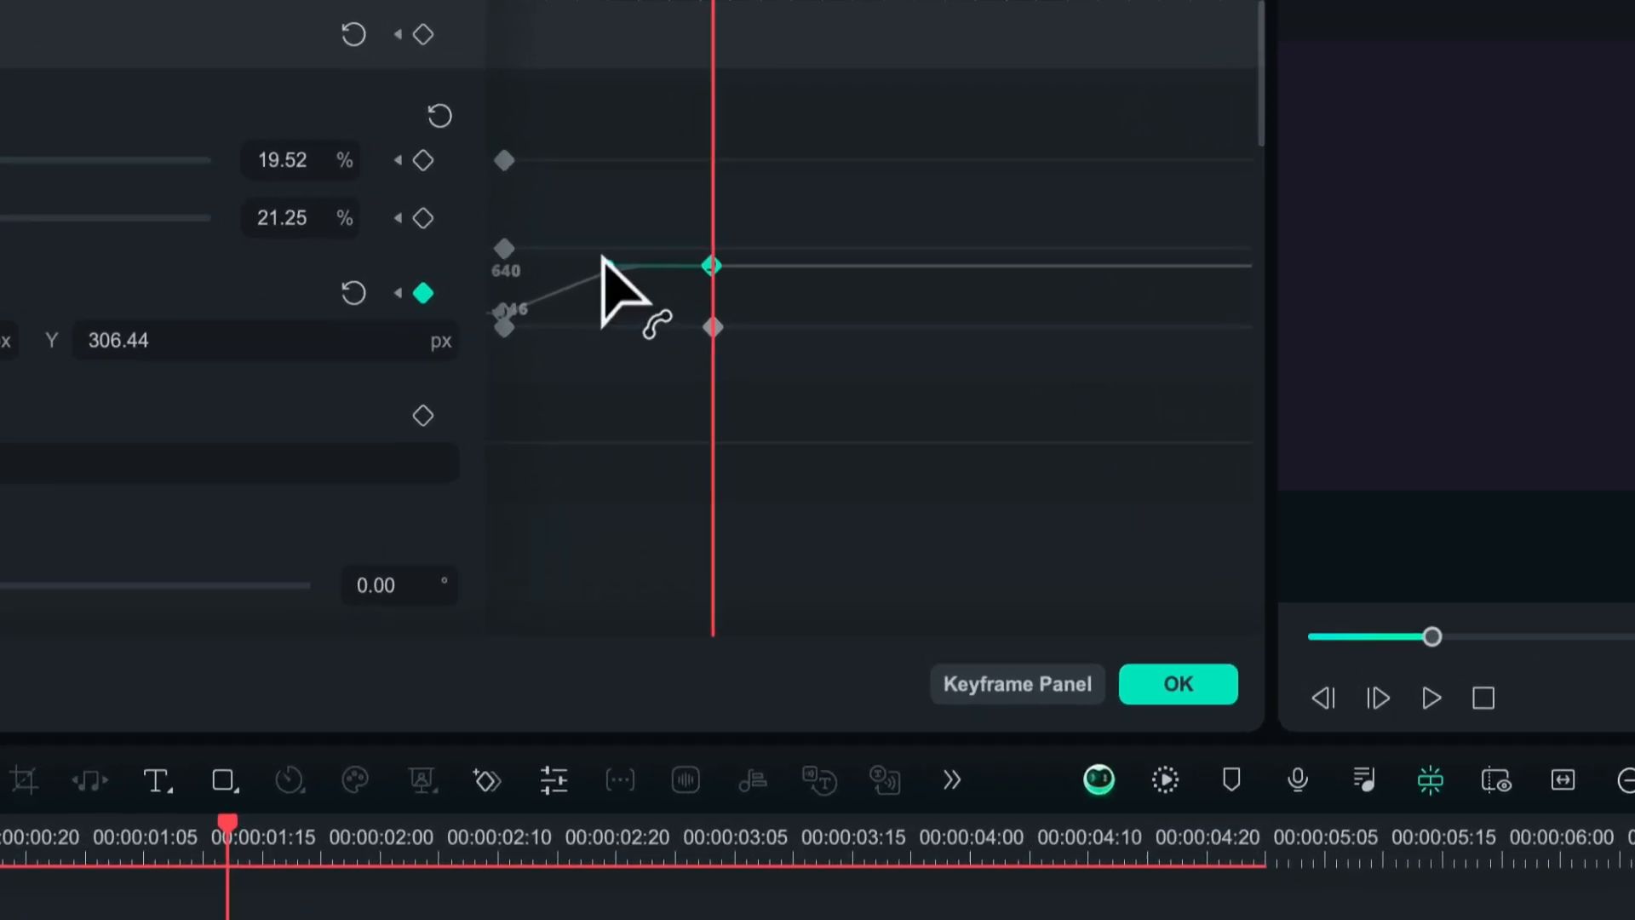
drag(601, 258, 569, 317)
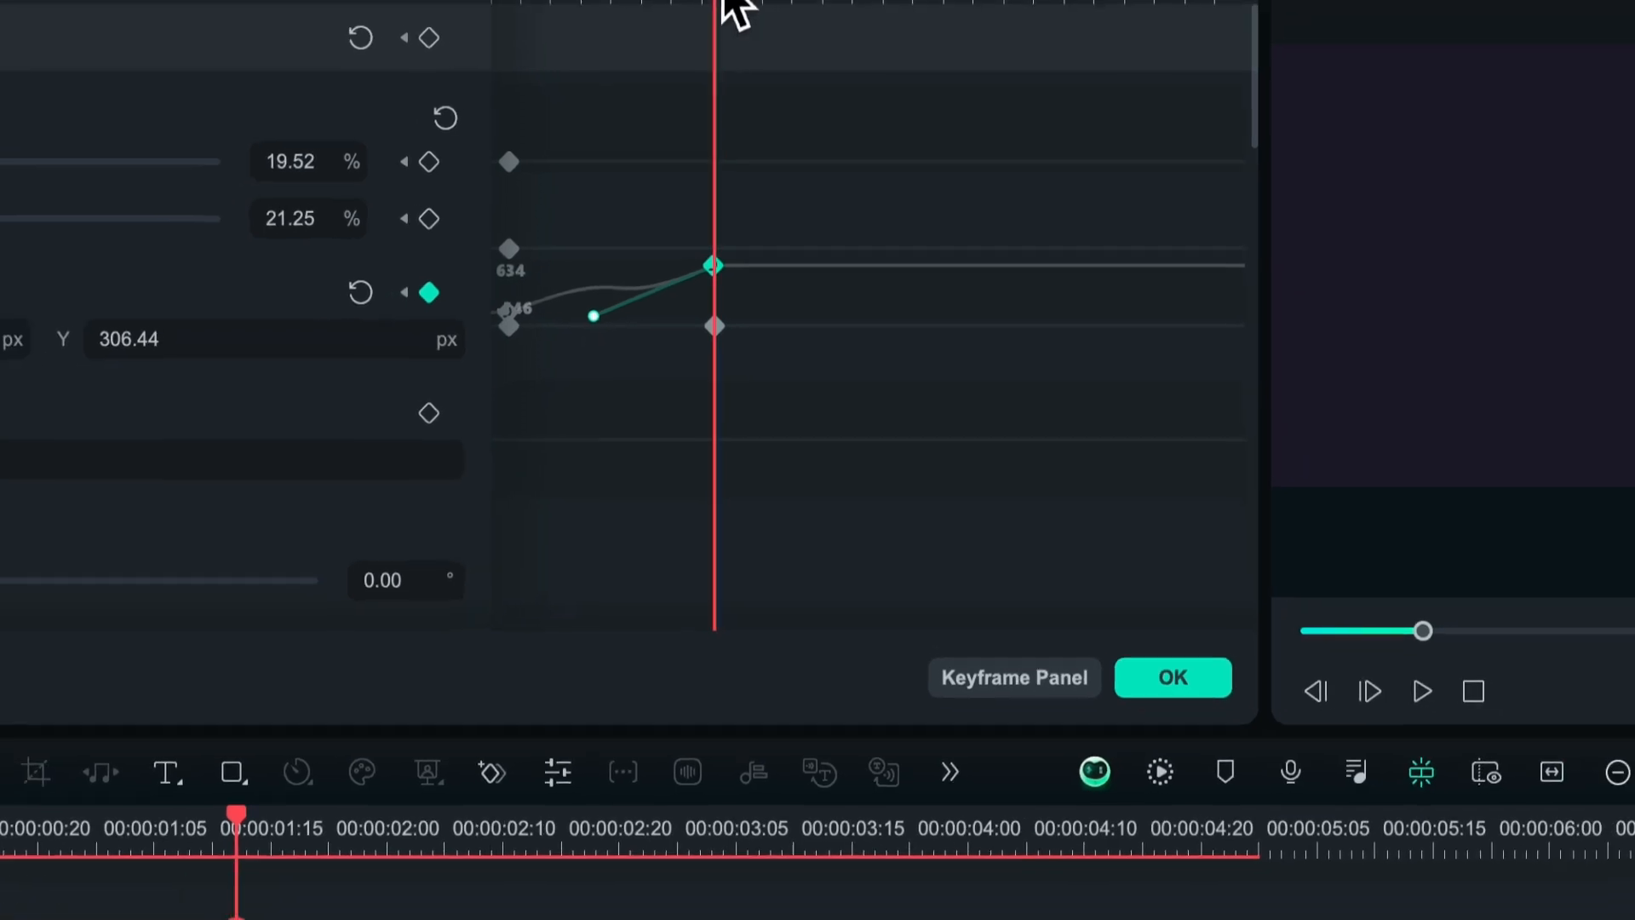
Scrub and play the rectangle's S-curve movement twice from the start, and return to the first keyframe at 00:00:00:03
click(603, 2)
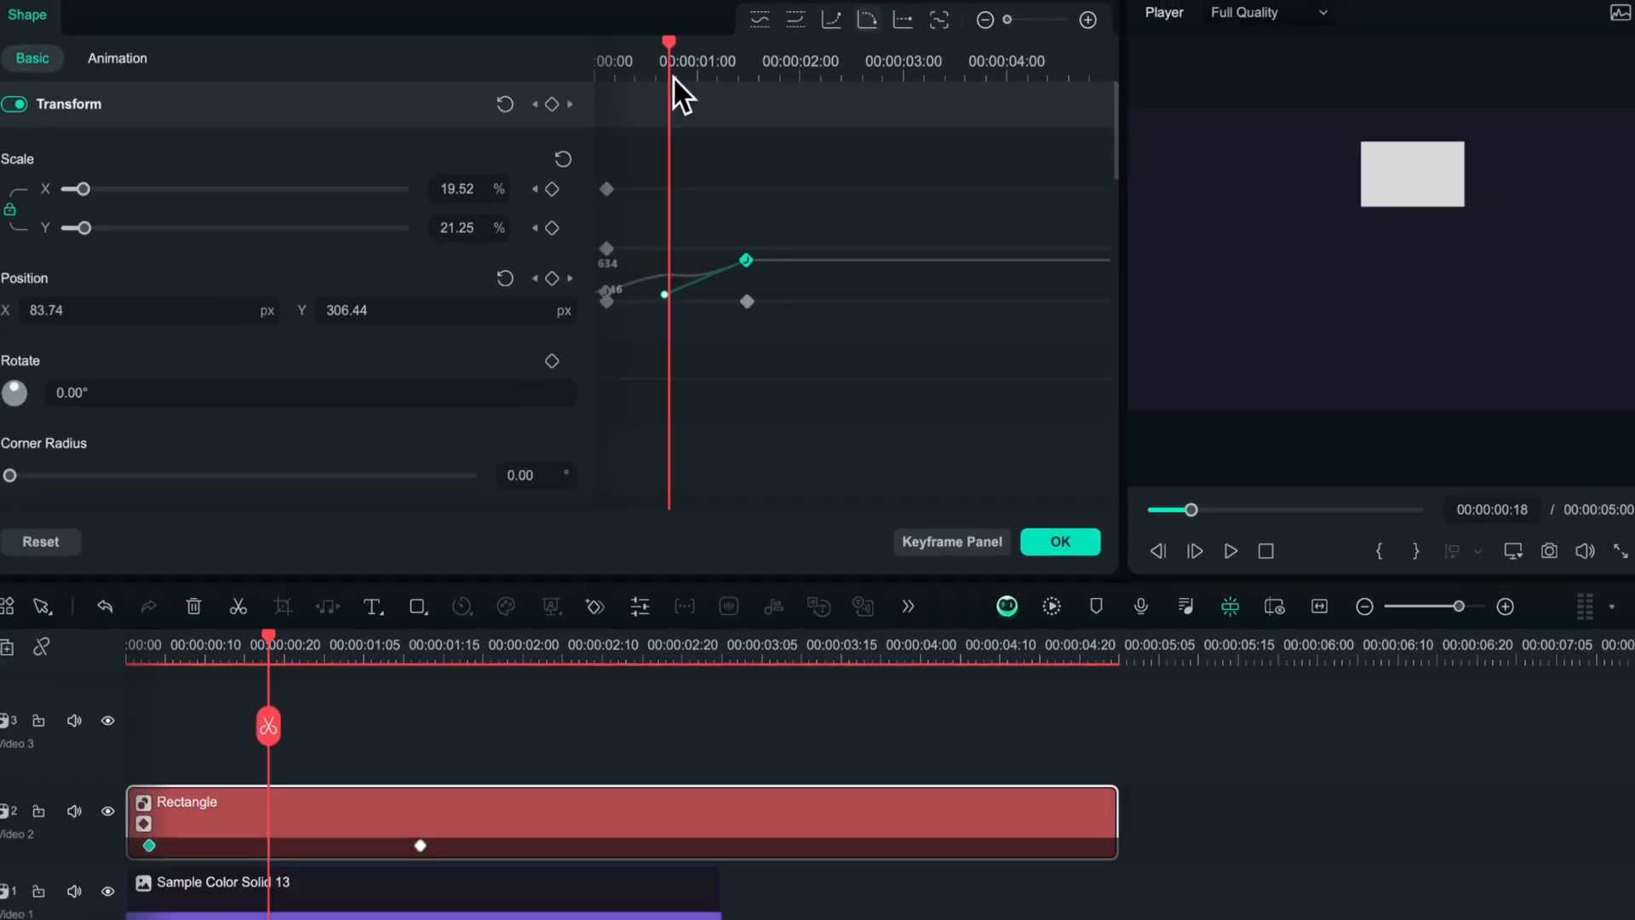
drag(673, 79, 596, 99)
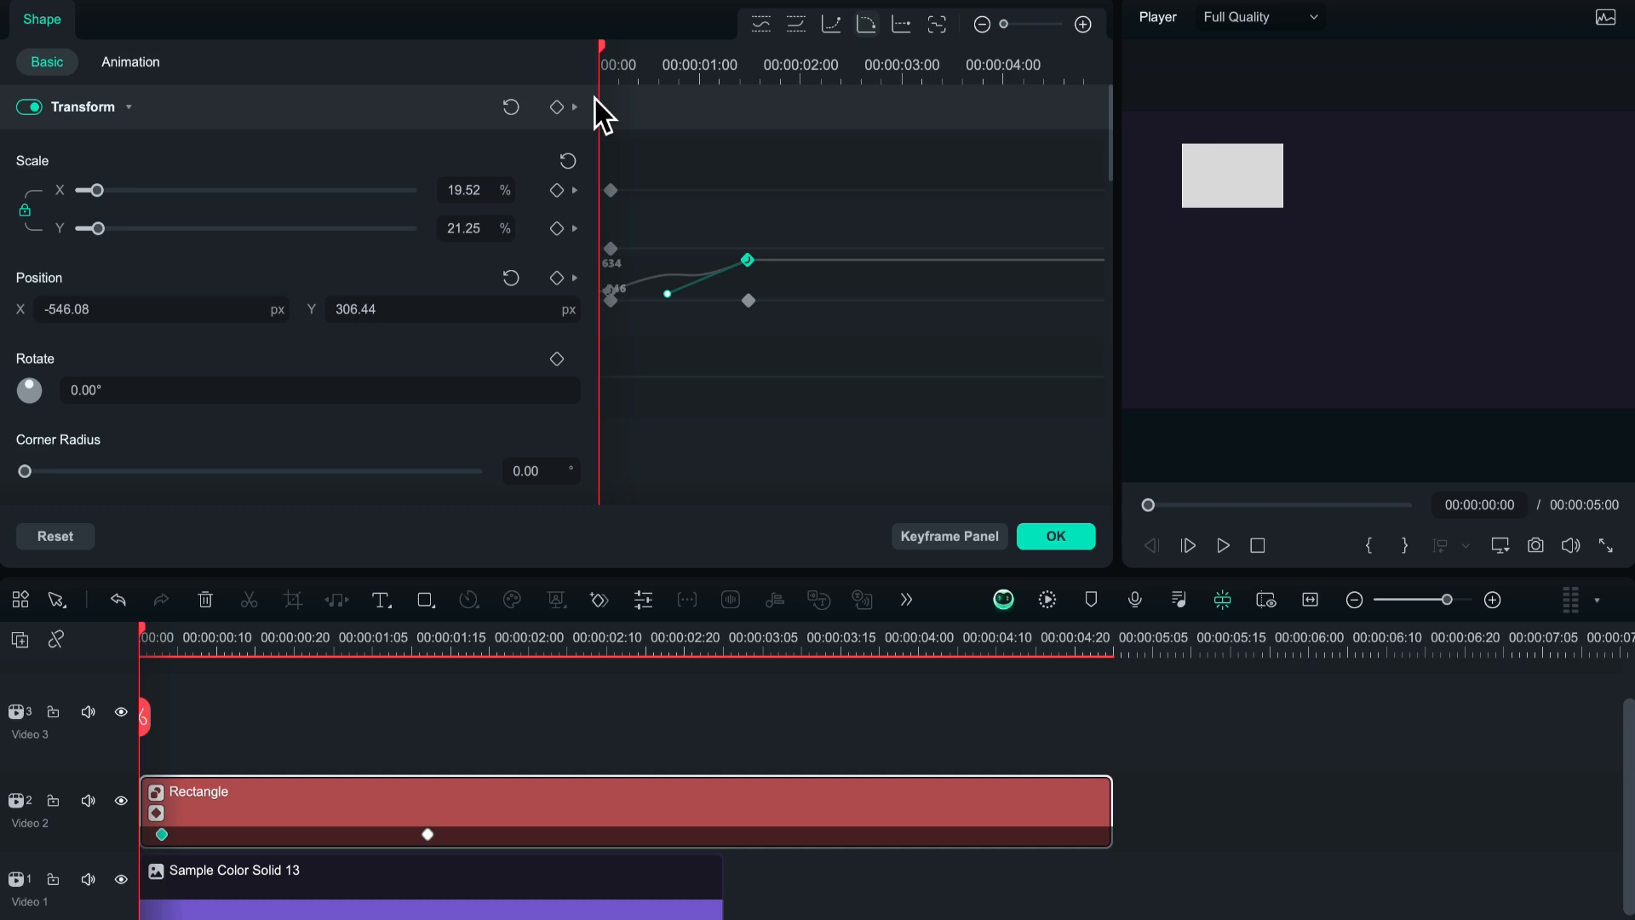
key(space)
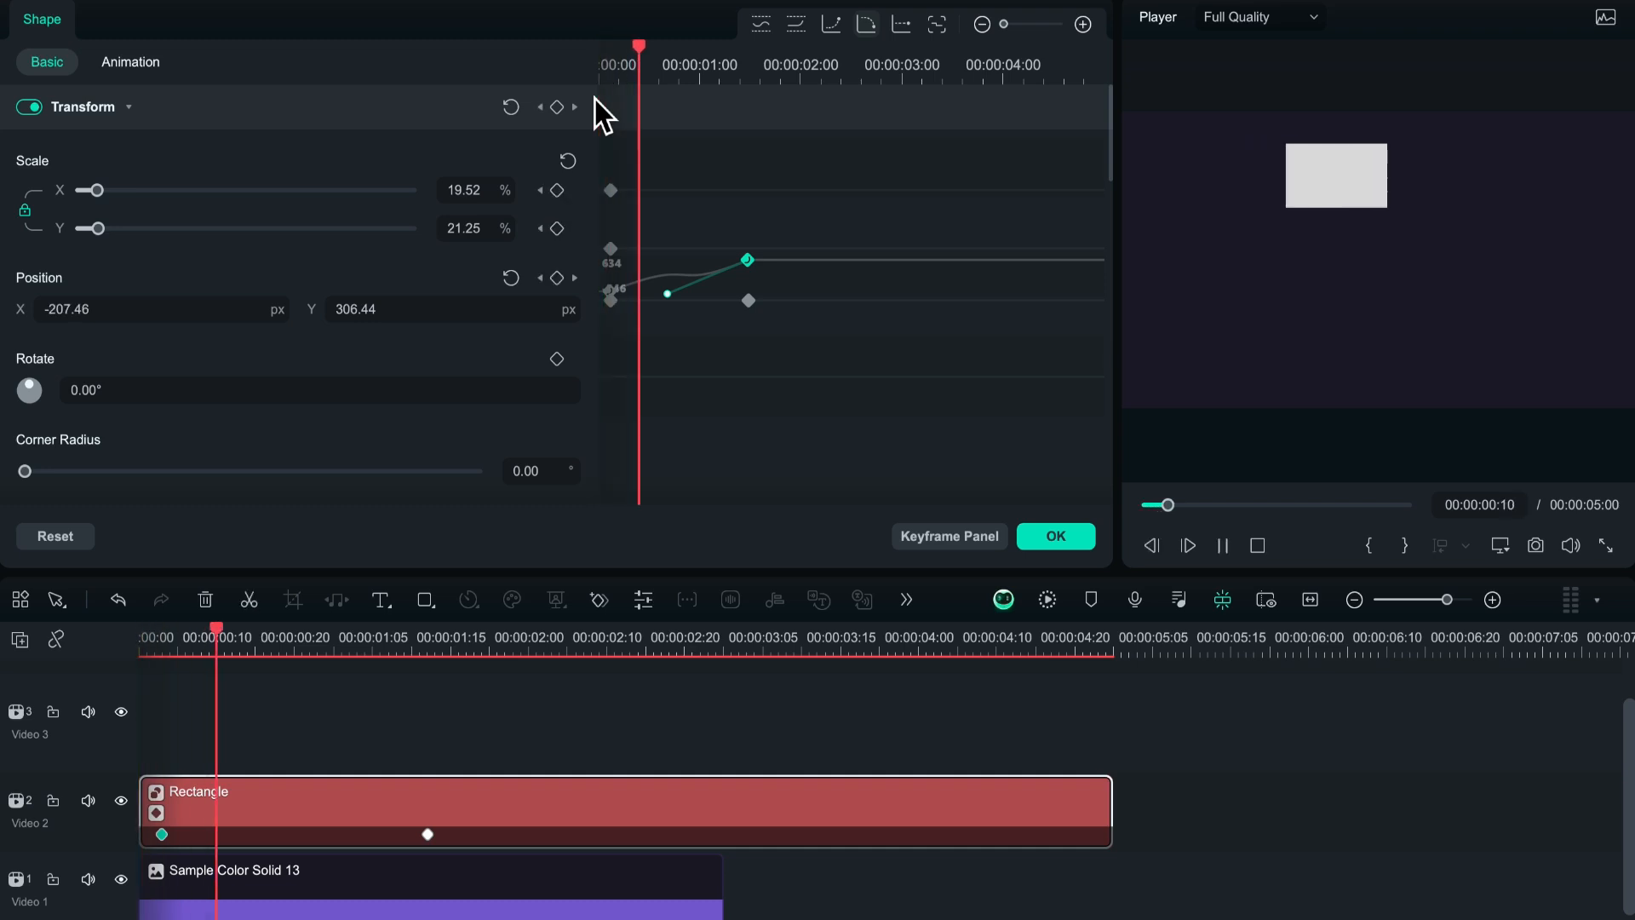
key(space)
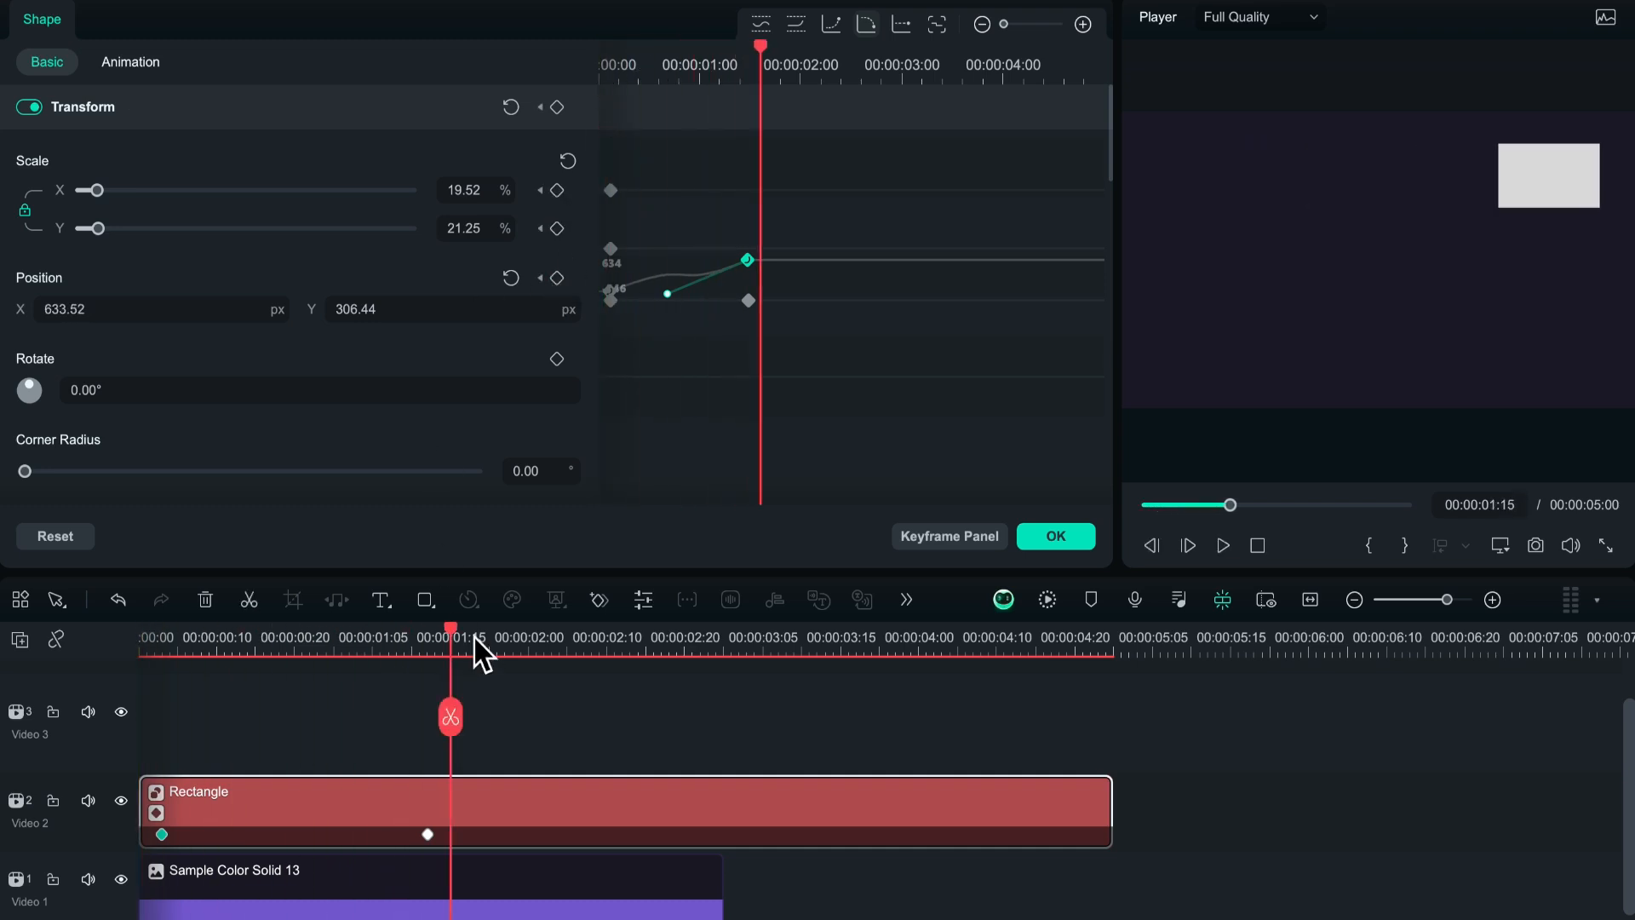
drag(452, 640, 78, 630)
key(space)
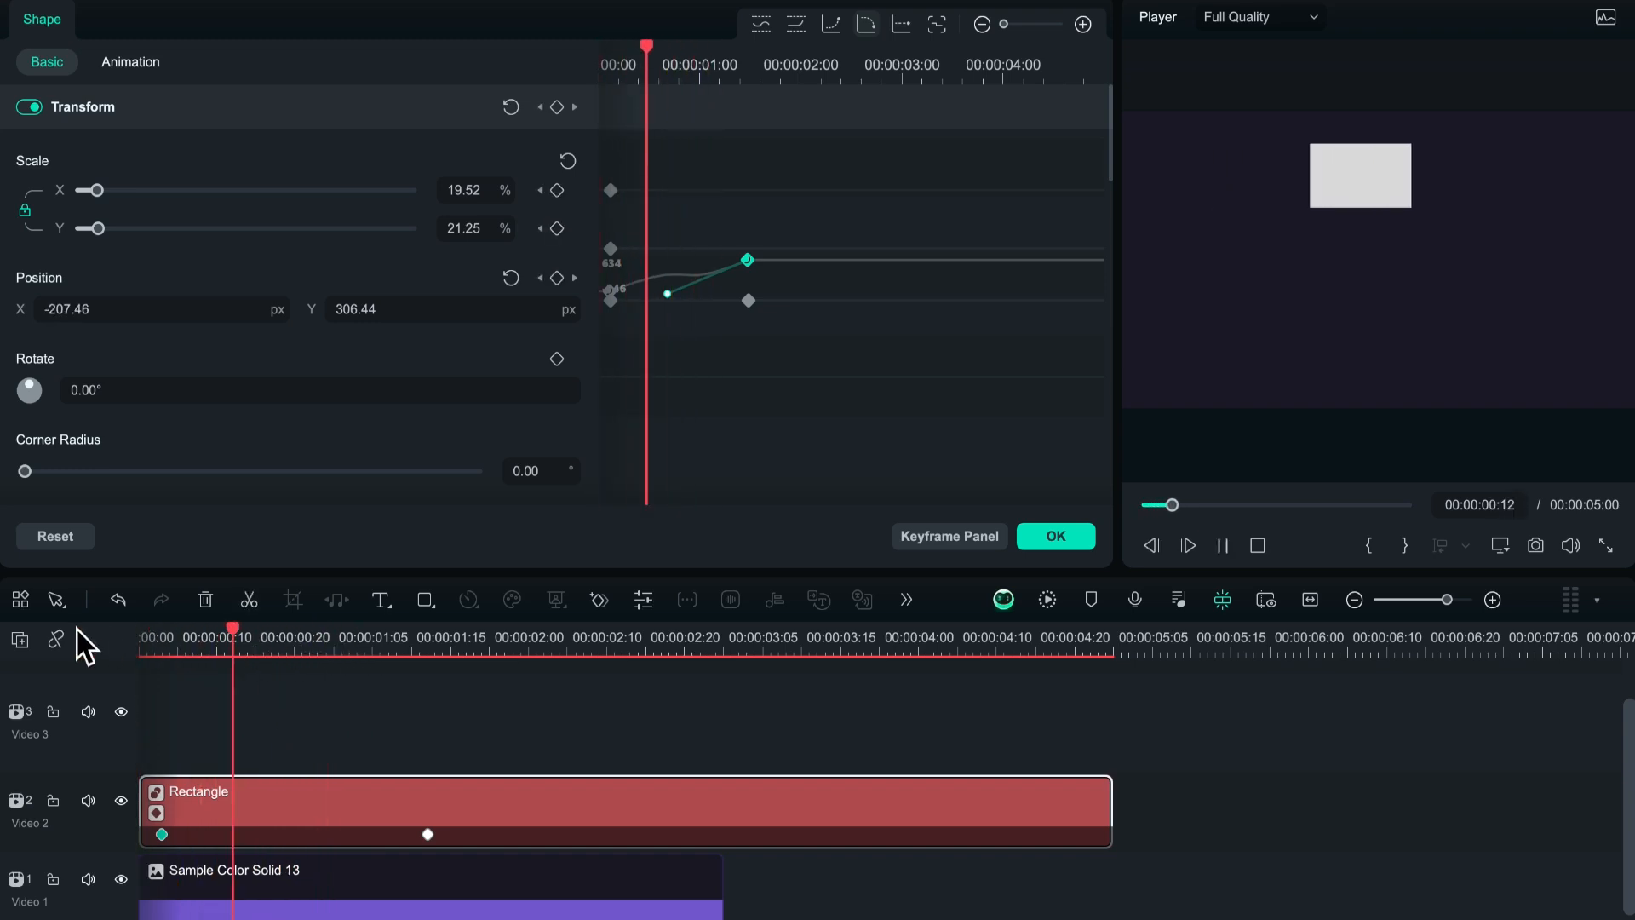
key(space)
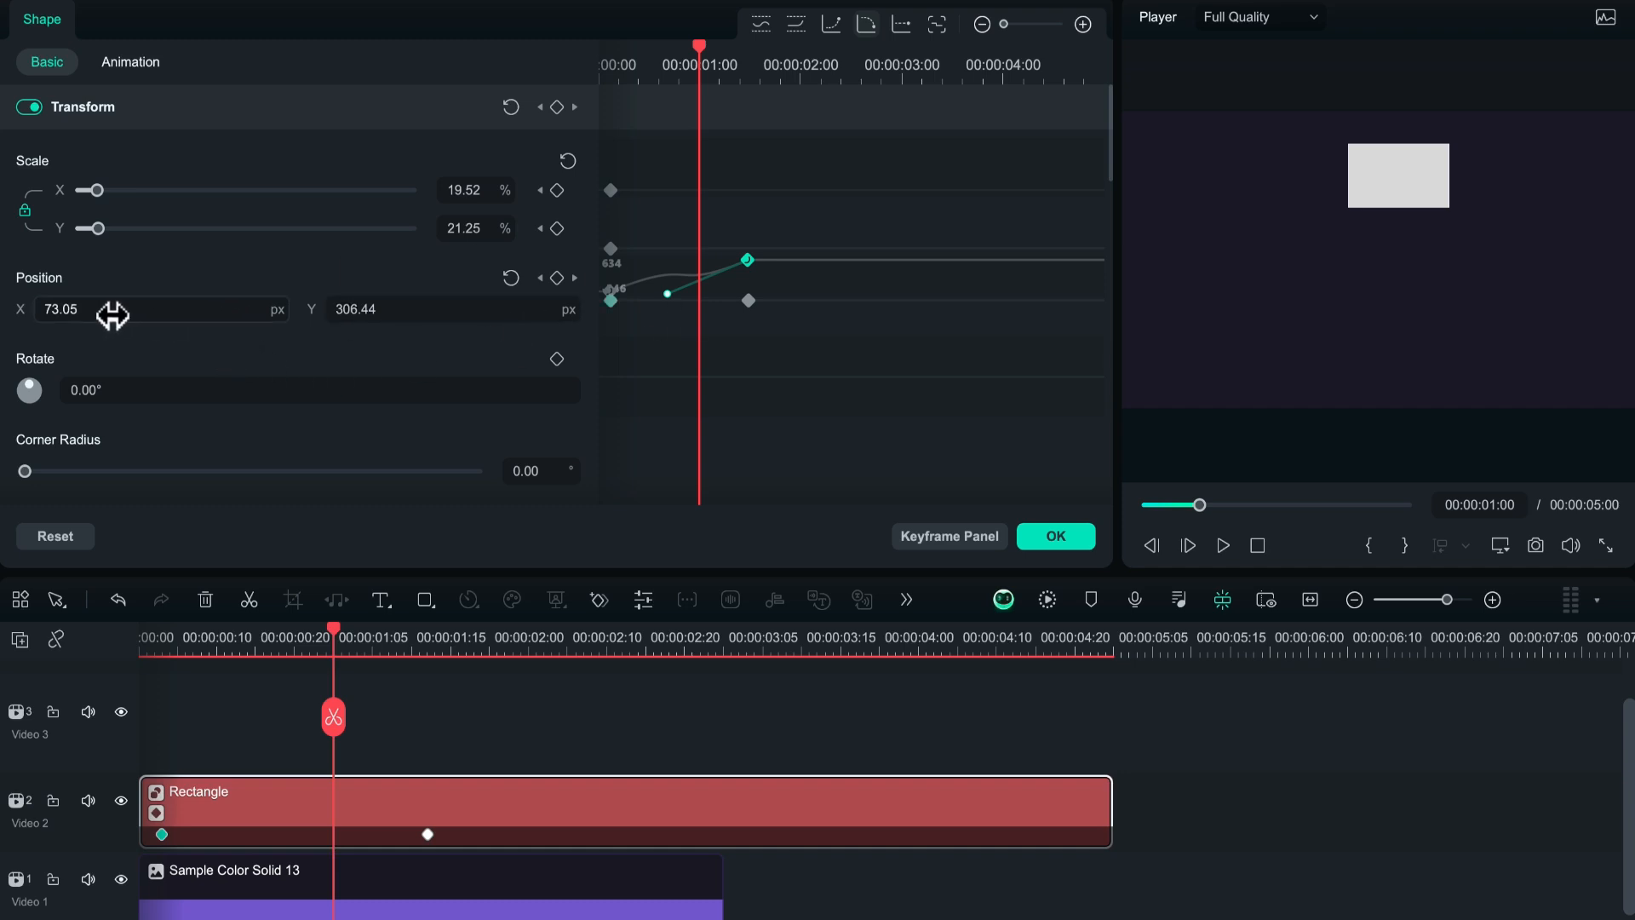
click(162, 836)
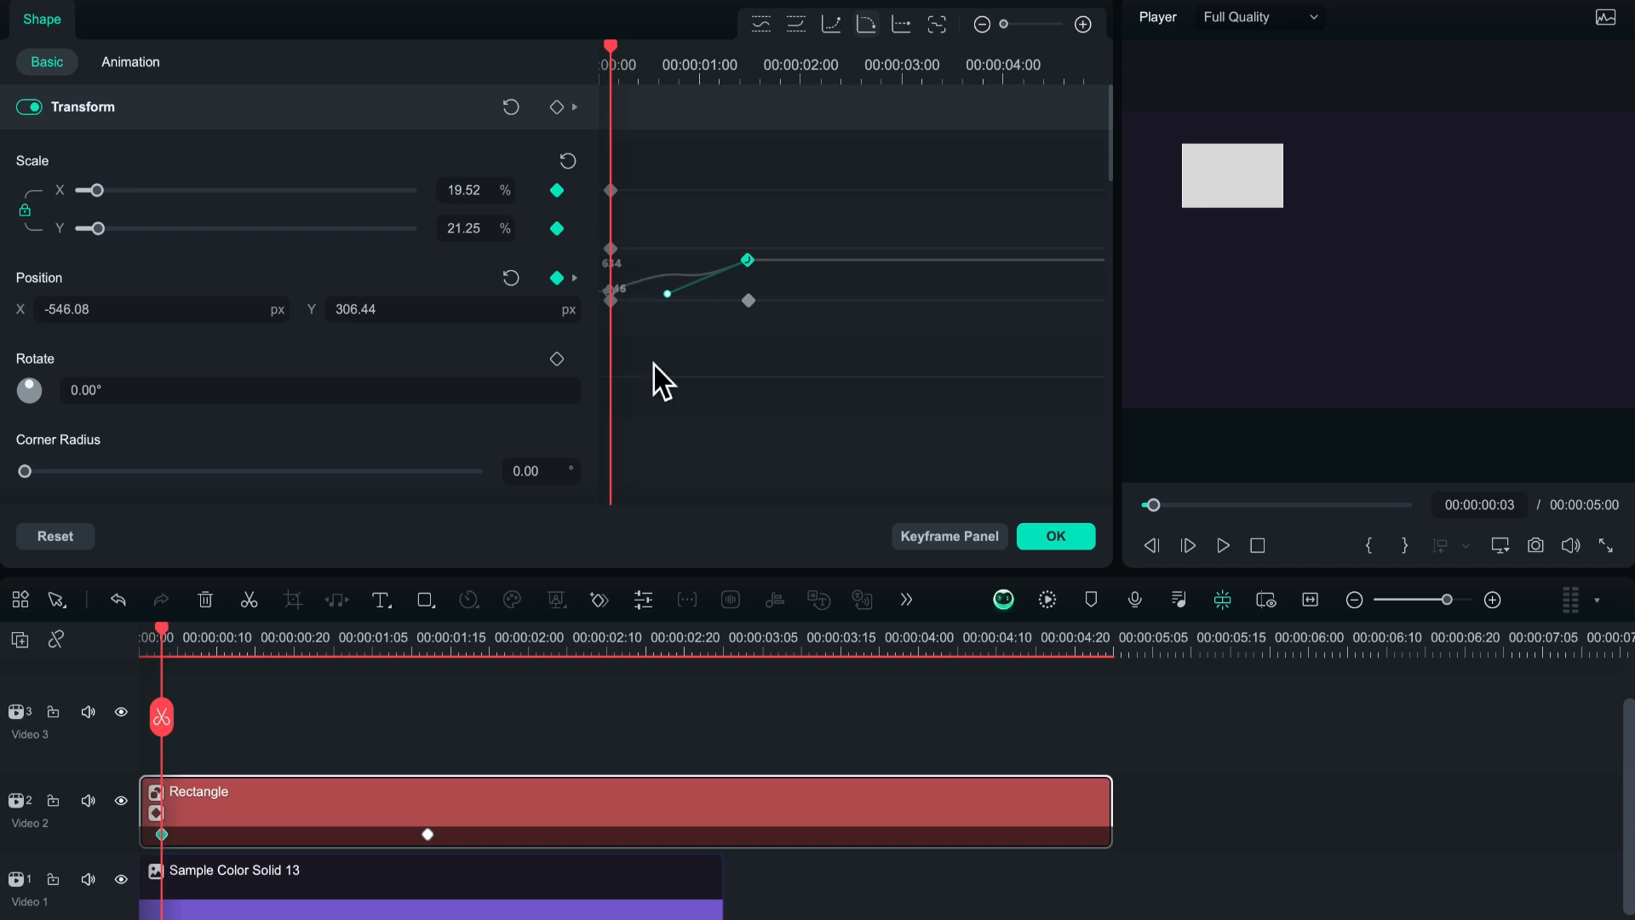
Set the second Position X keyframe to Linear interpolation and return to the first keyframe at 00:00:00:03
right_click(748, 260)
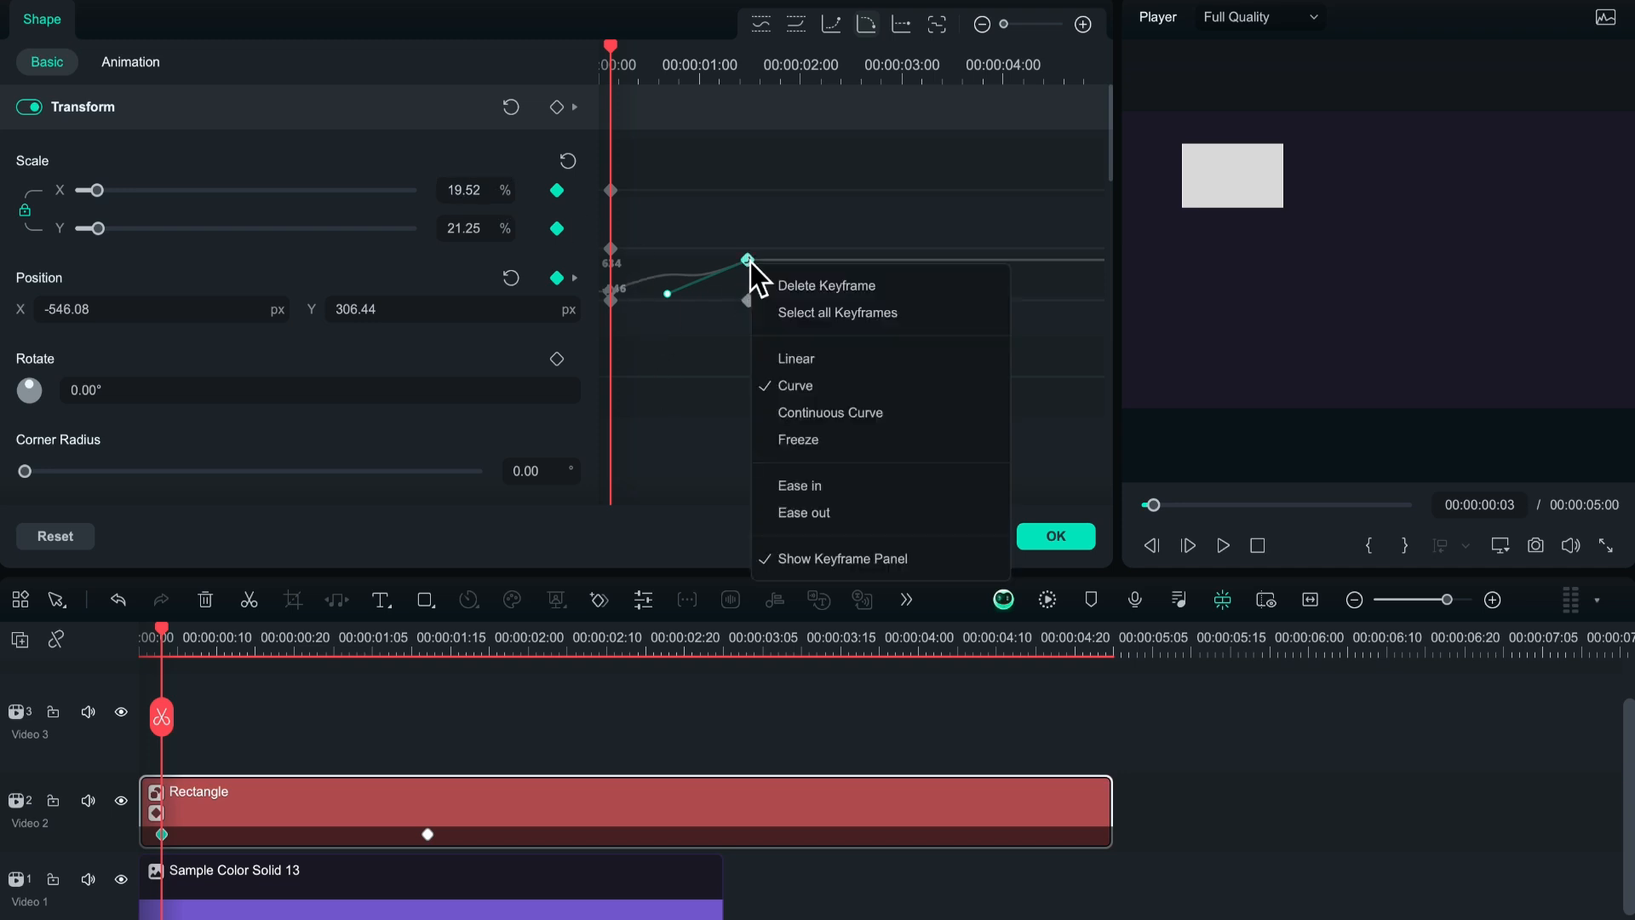
click(820, 361)
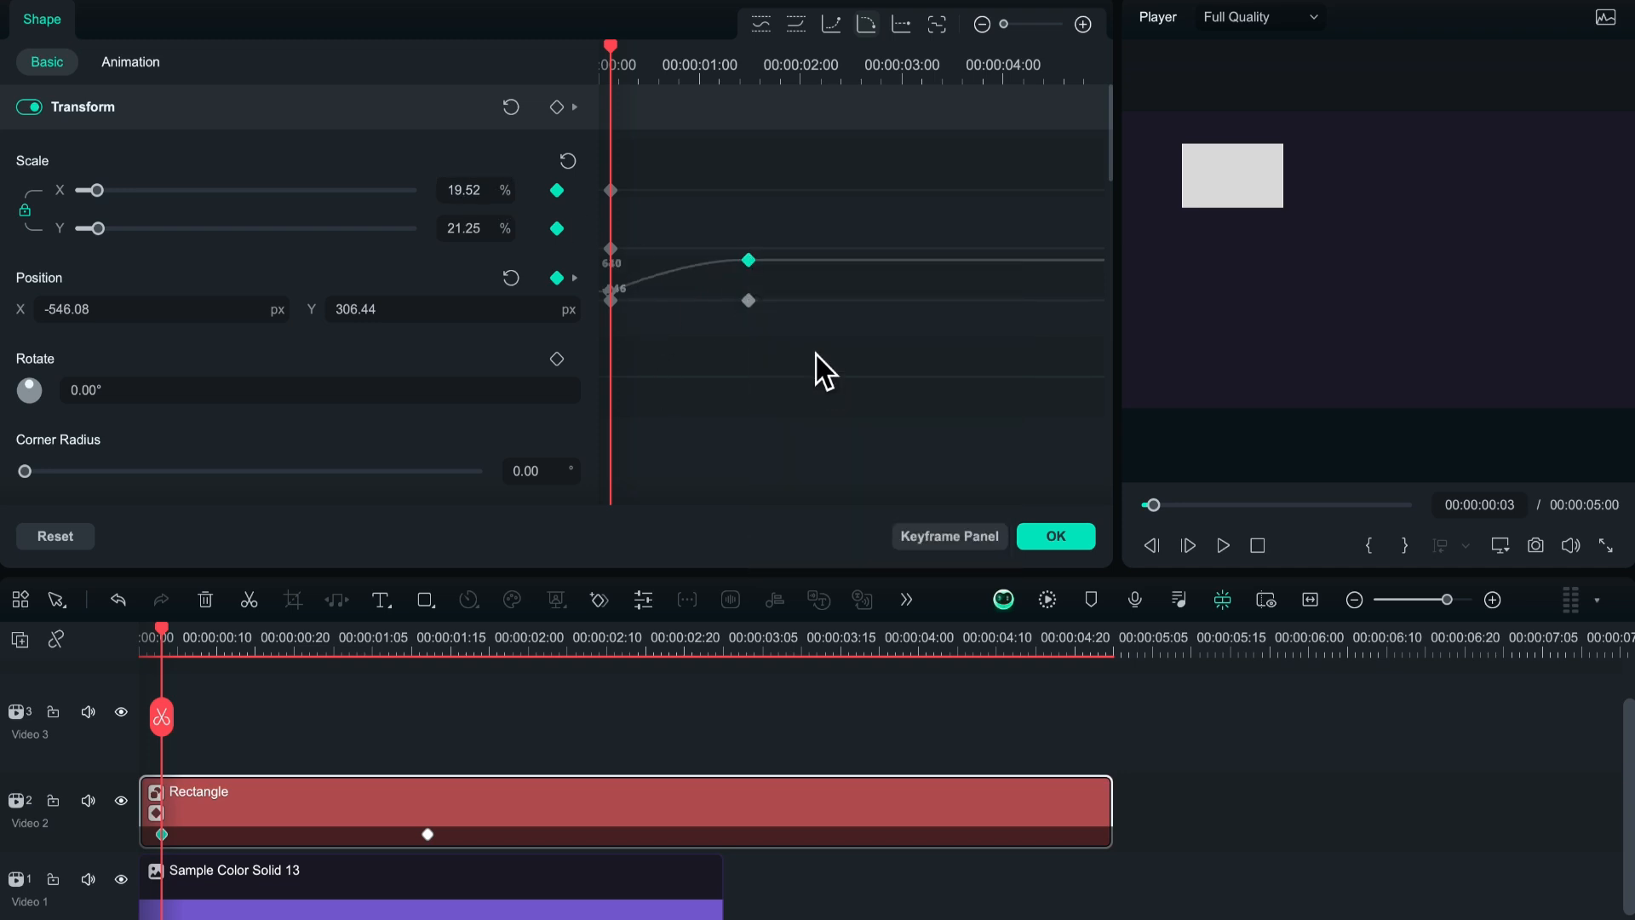
click(611, 189)
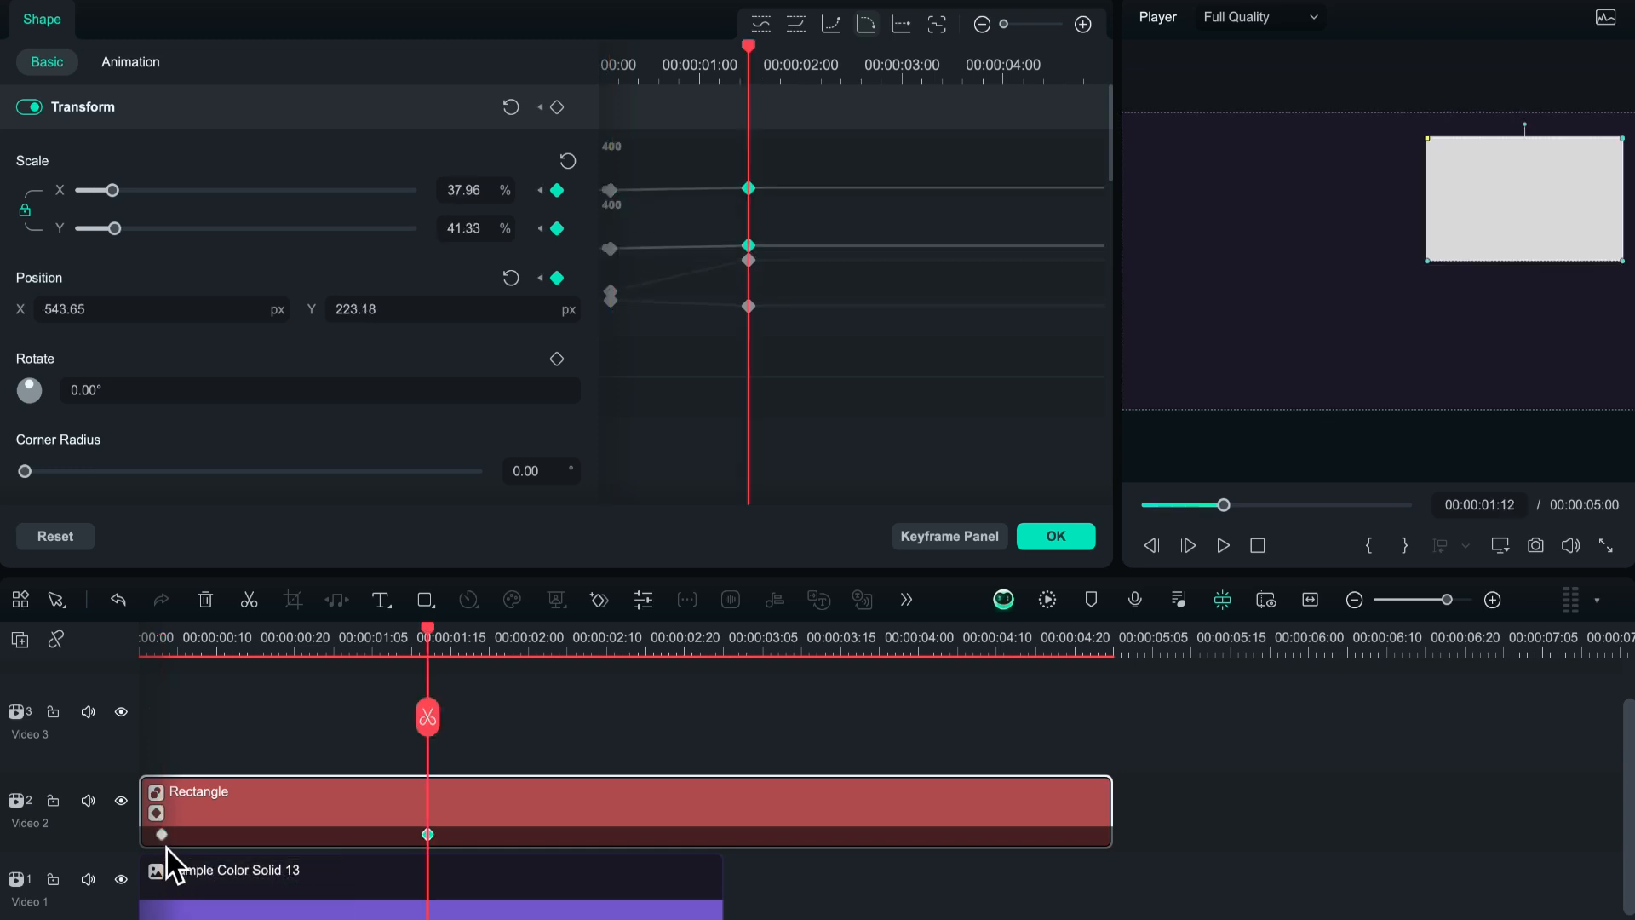
click(162, 834)
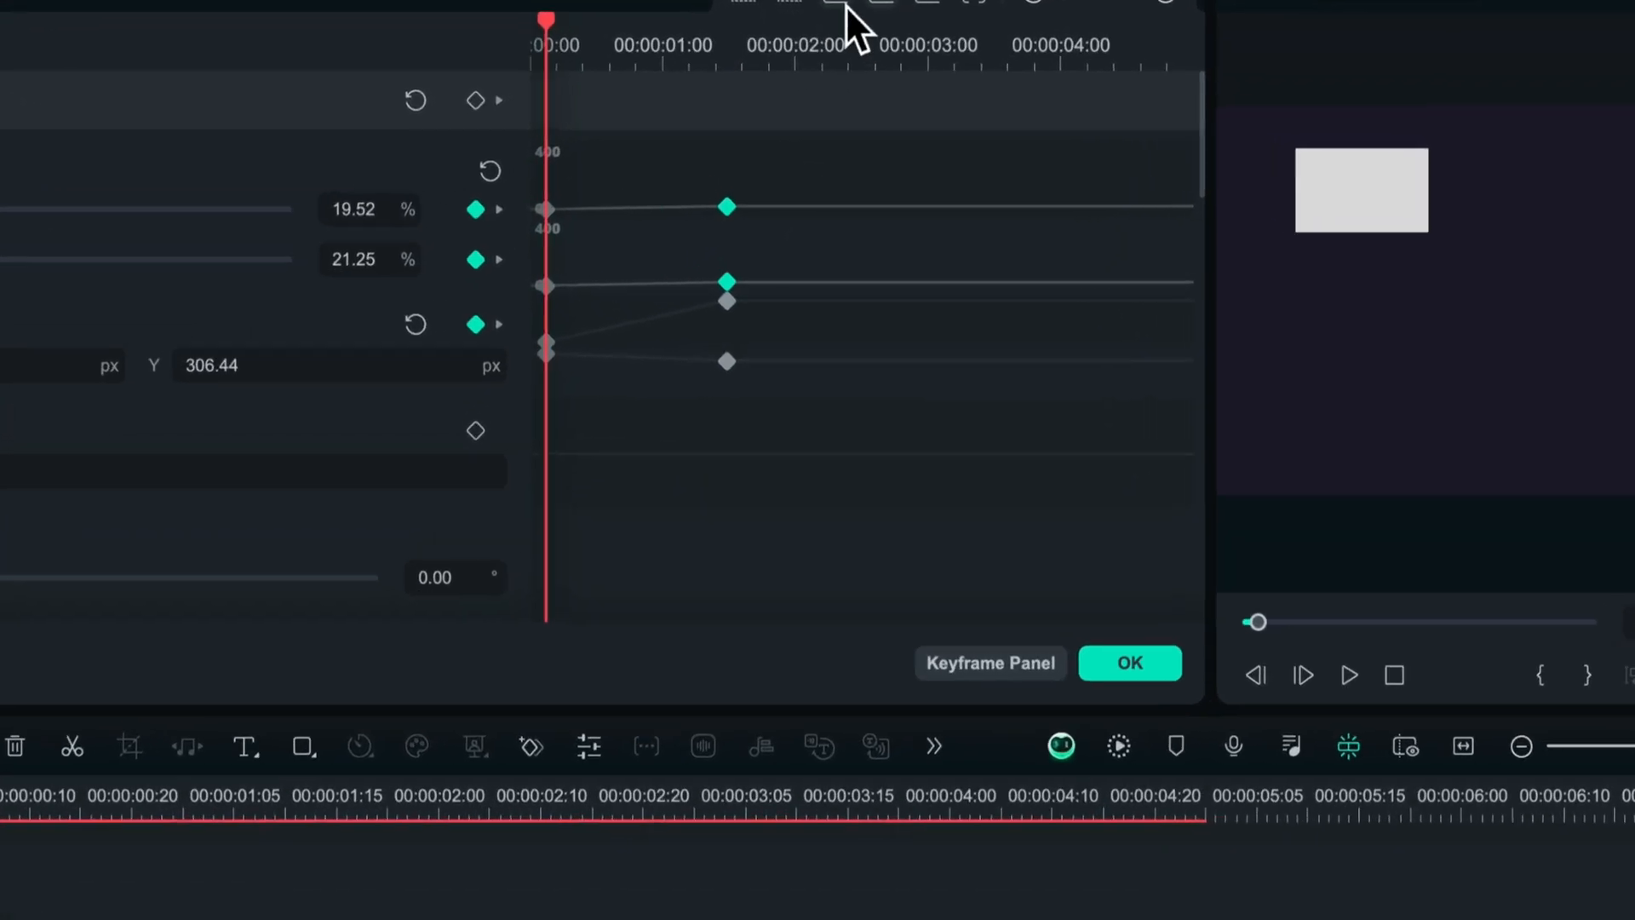
Add curve handles to the second Scale X and Scale Y keyframes and raise both handles above their paths
click(844, 5)
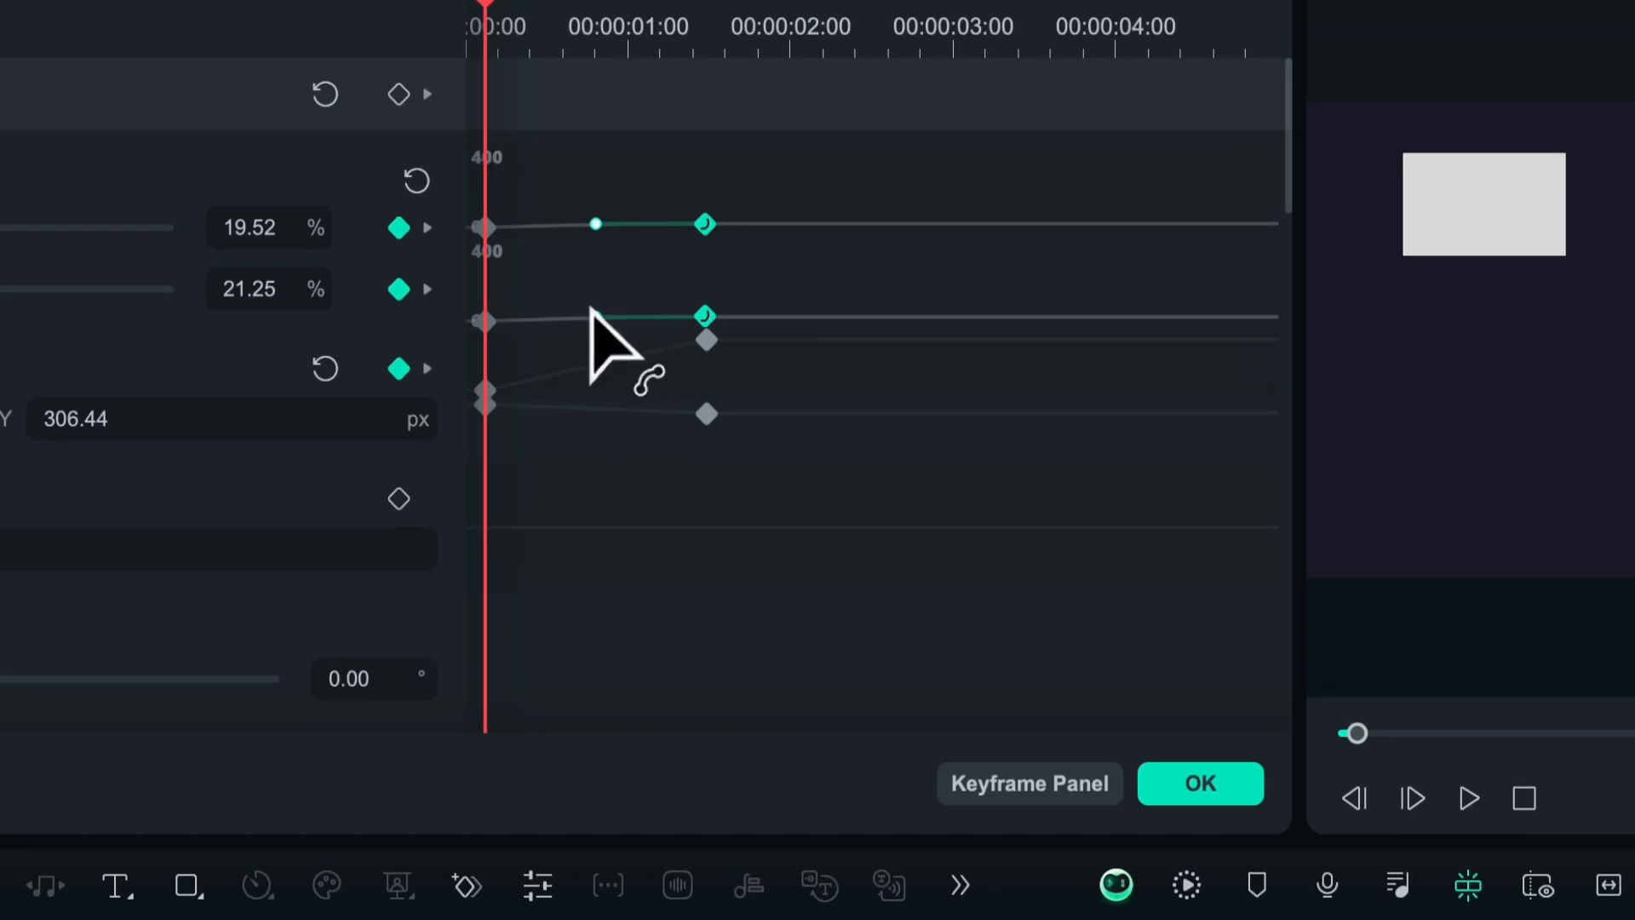
drag(590, 314, 602, 293)
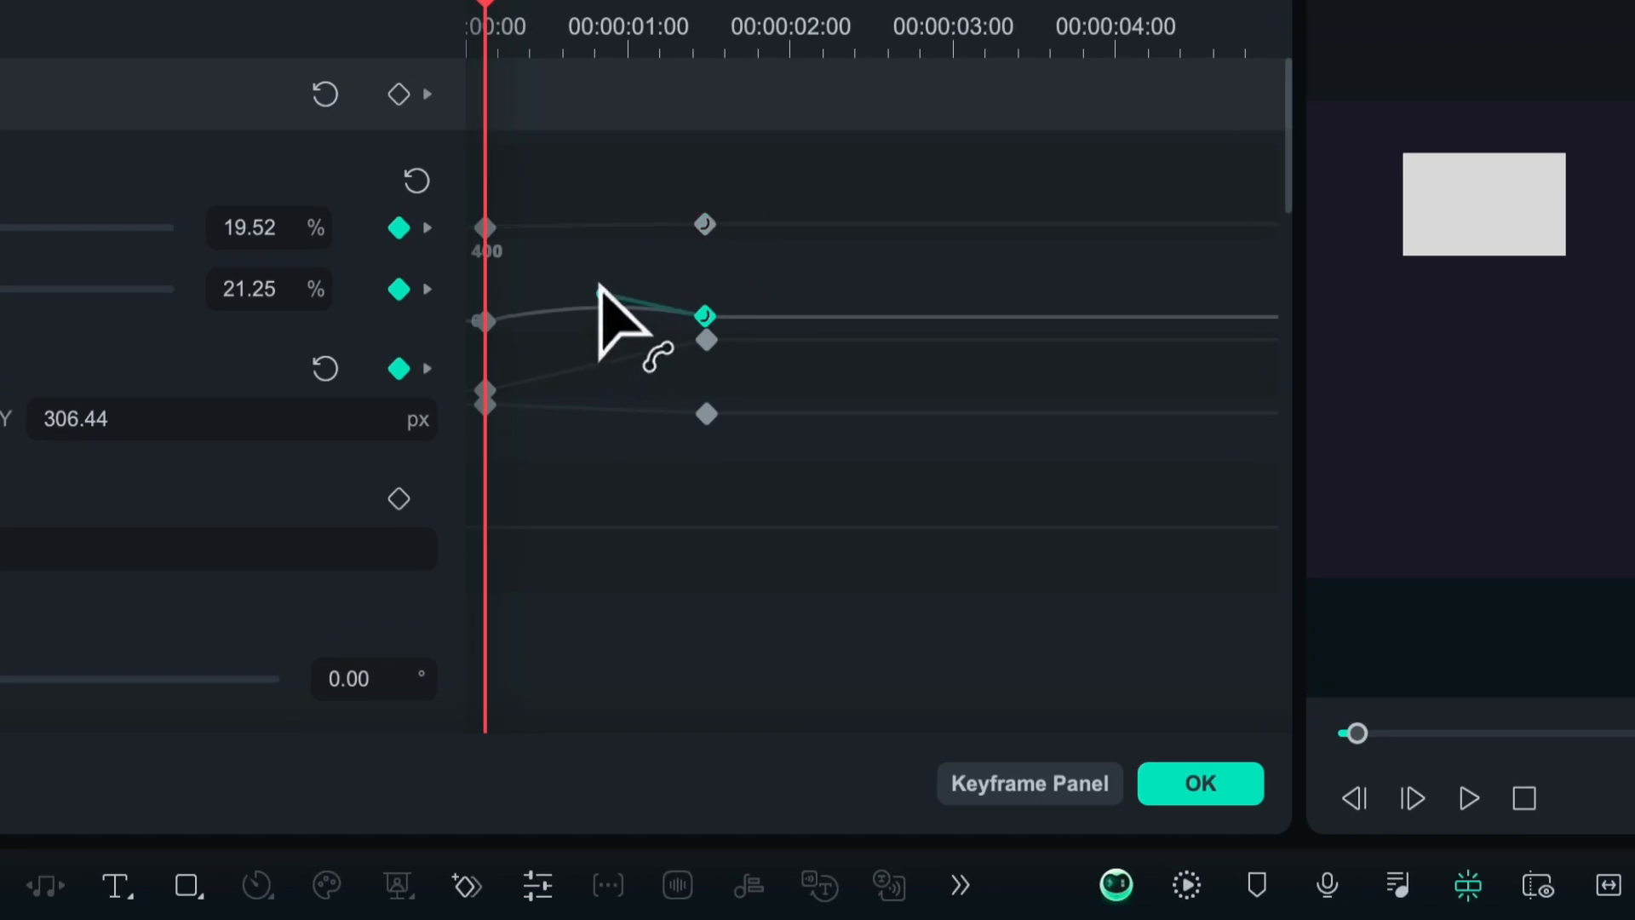
click(702, 223)
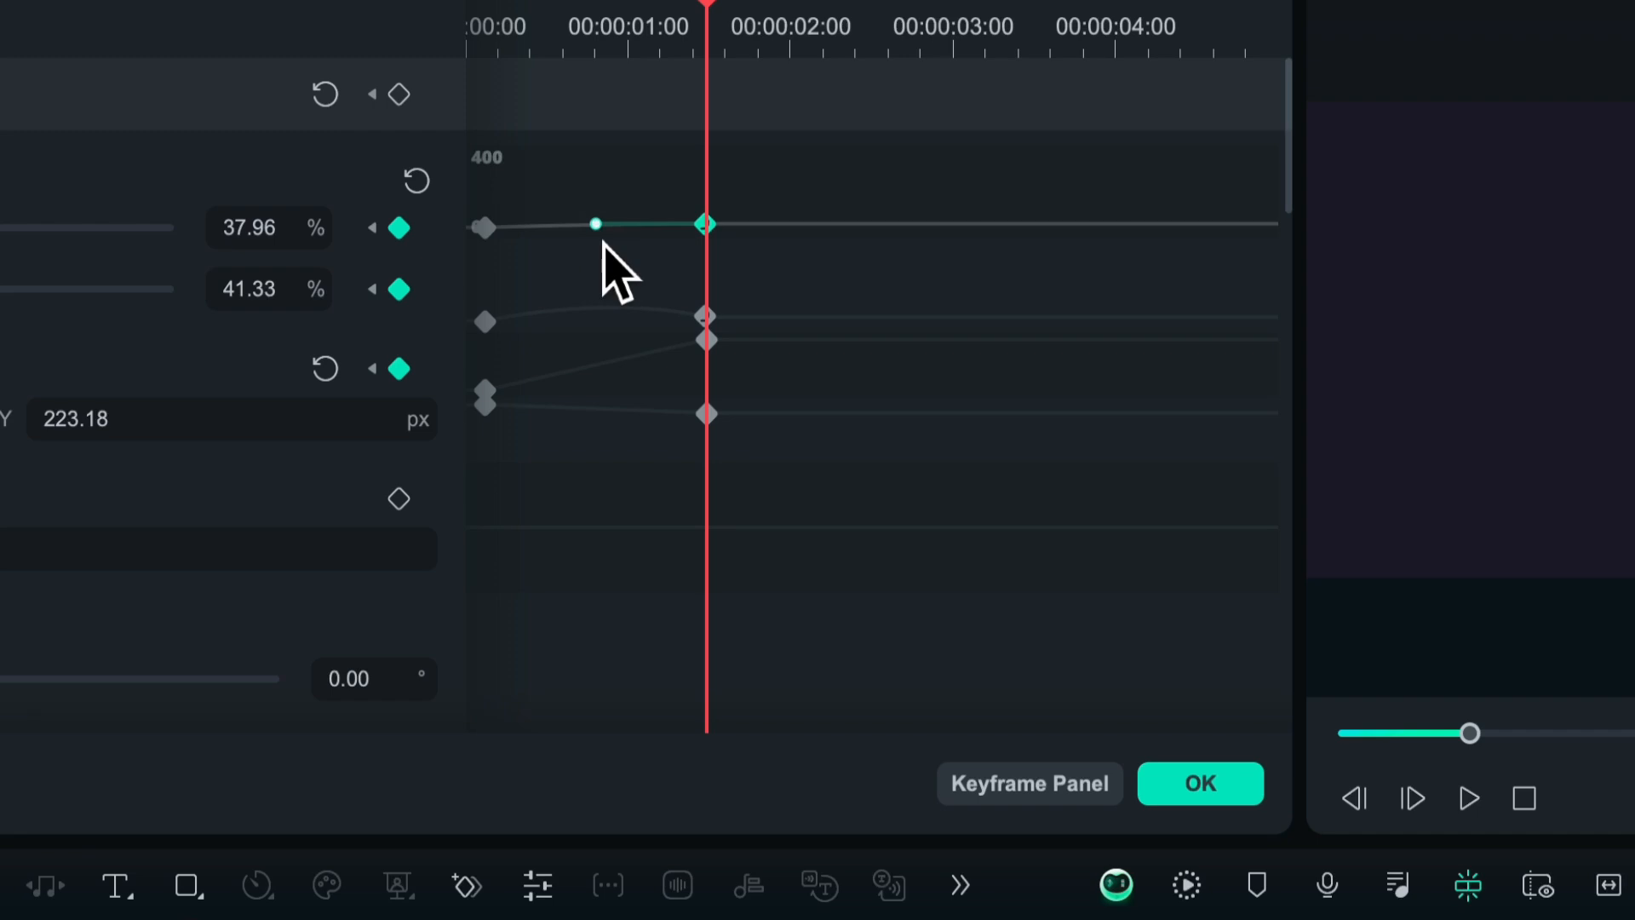
drag(592, 220, 603, 197)
Play the curved scale animation from the start and scrub back to 00:00:00:19 to examine the rectangle's size
drag(708, 32, 409, 51)
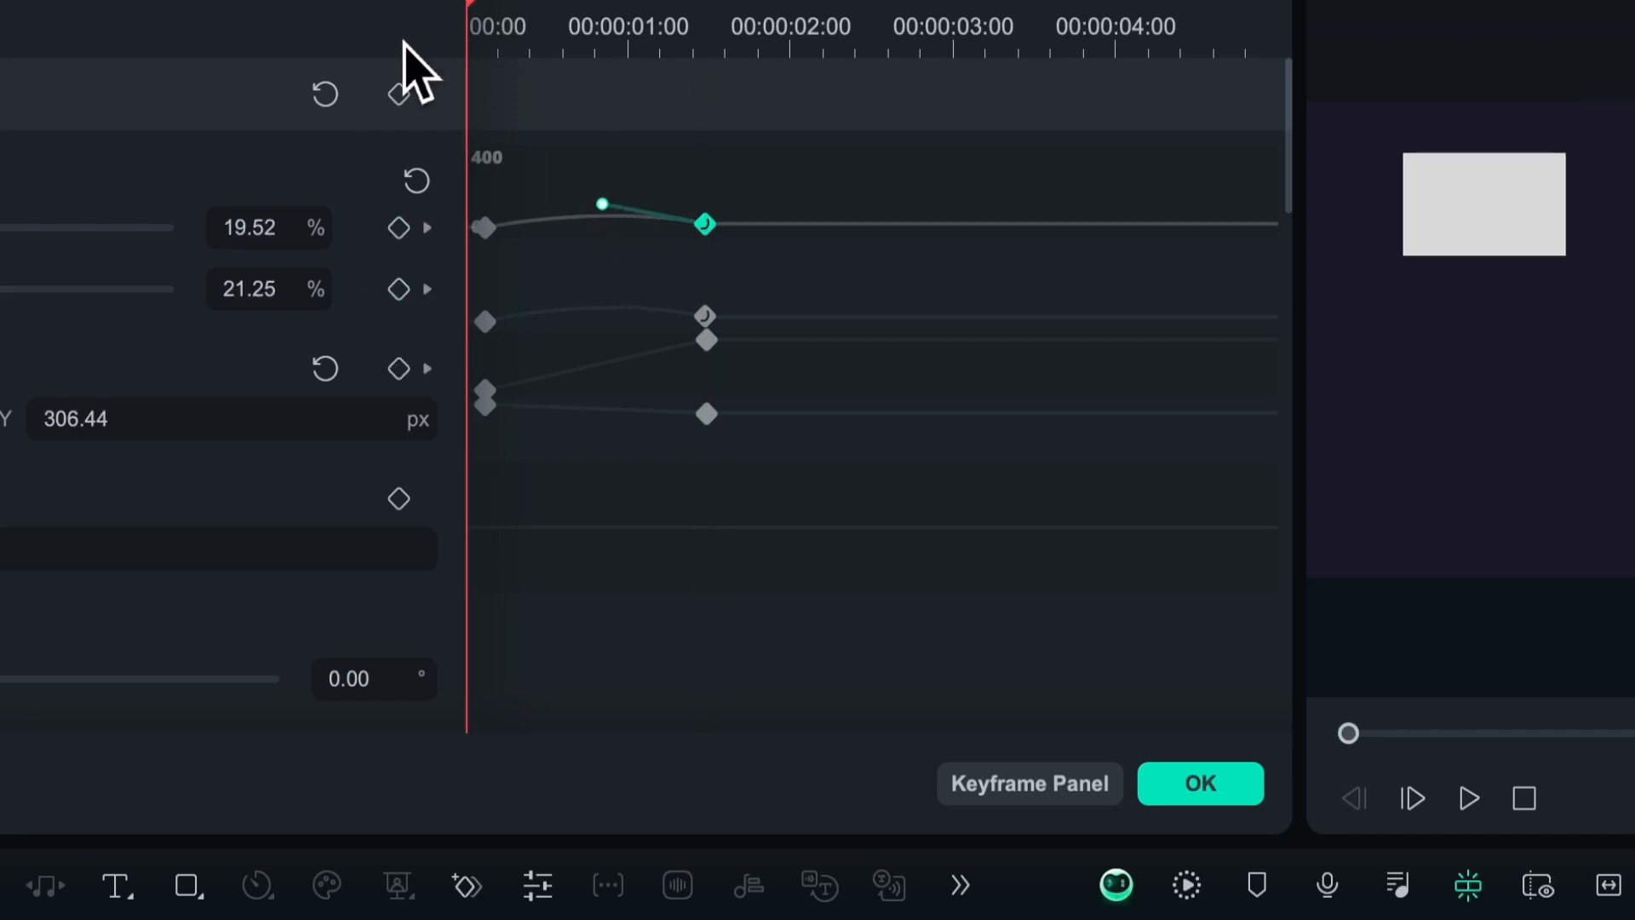
key(space)
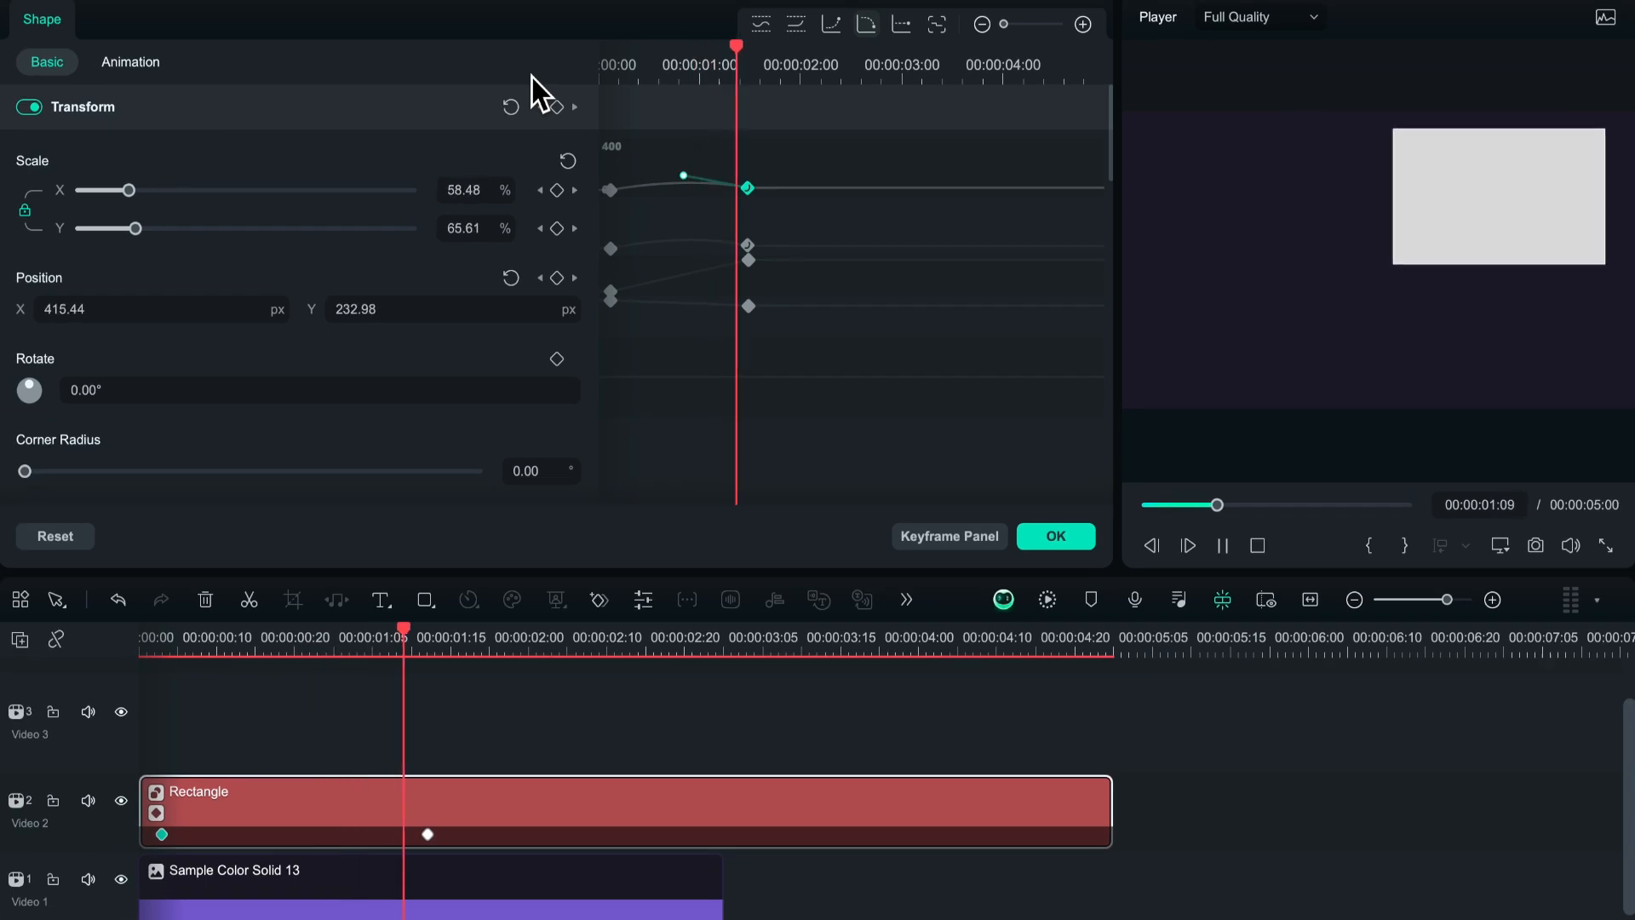
key(space)
drag(772, 78, 685, 78)
drag(688, 78, 682, 141)
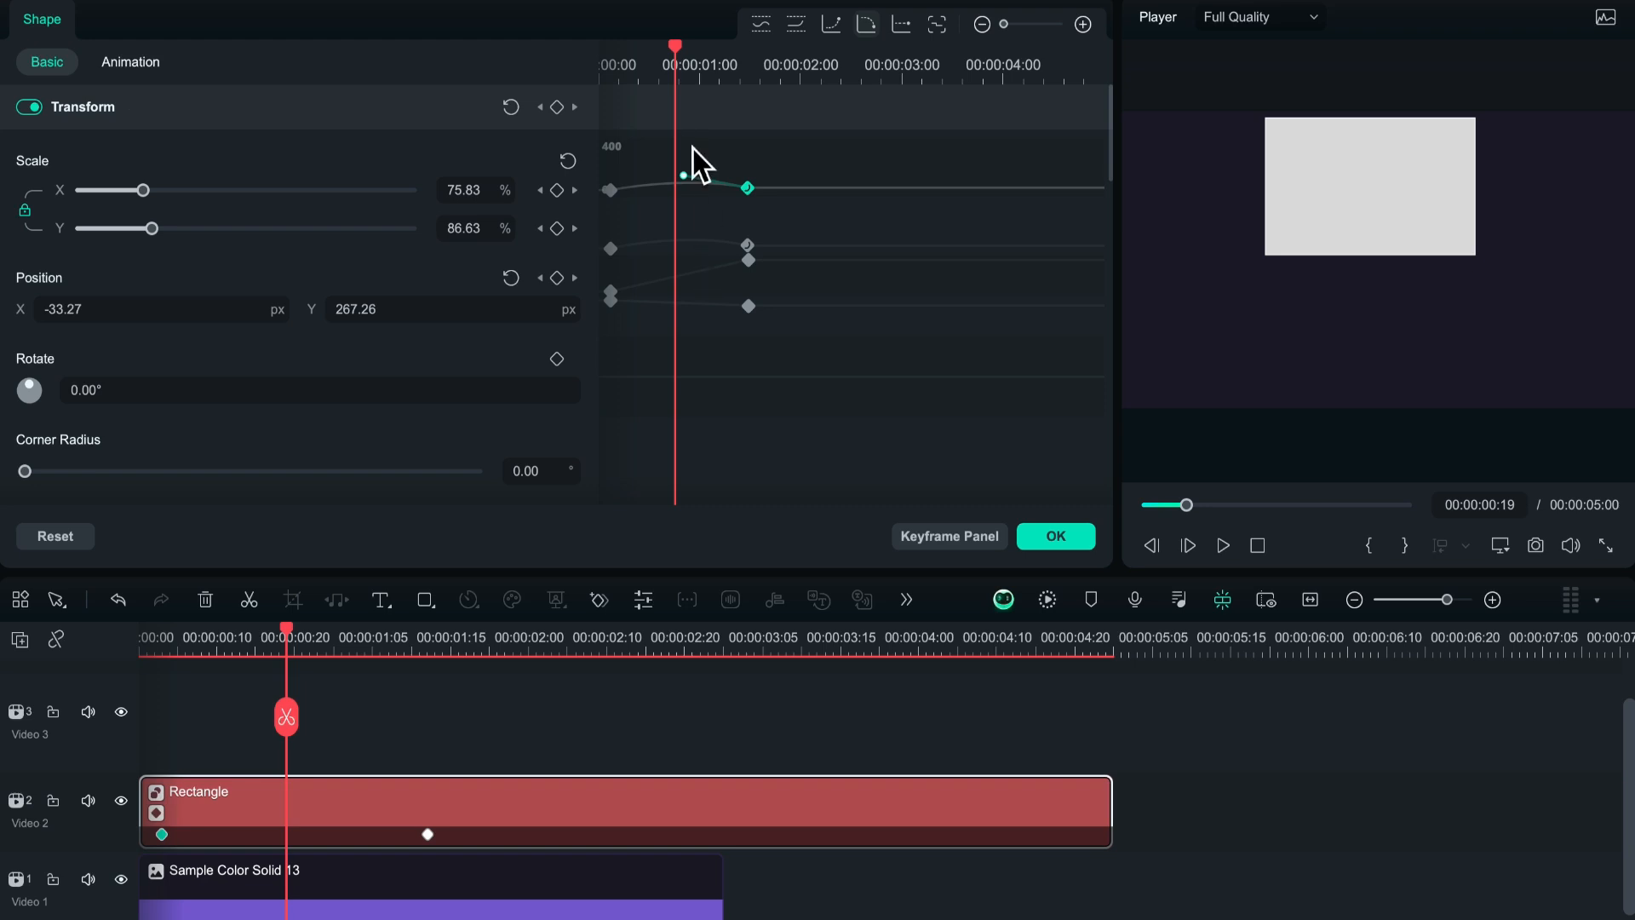
Pull the second Scale X and Scale Y keyframes' curve handles below their paths and play the animation from the start
drag(683, 177, 683, 271)
click(747, 246)
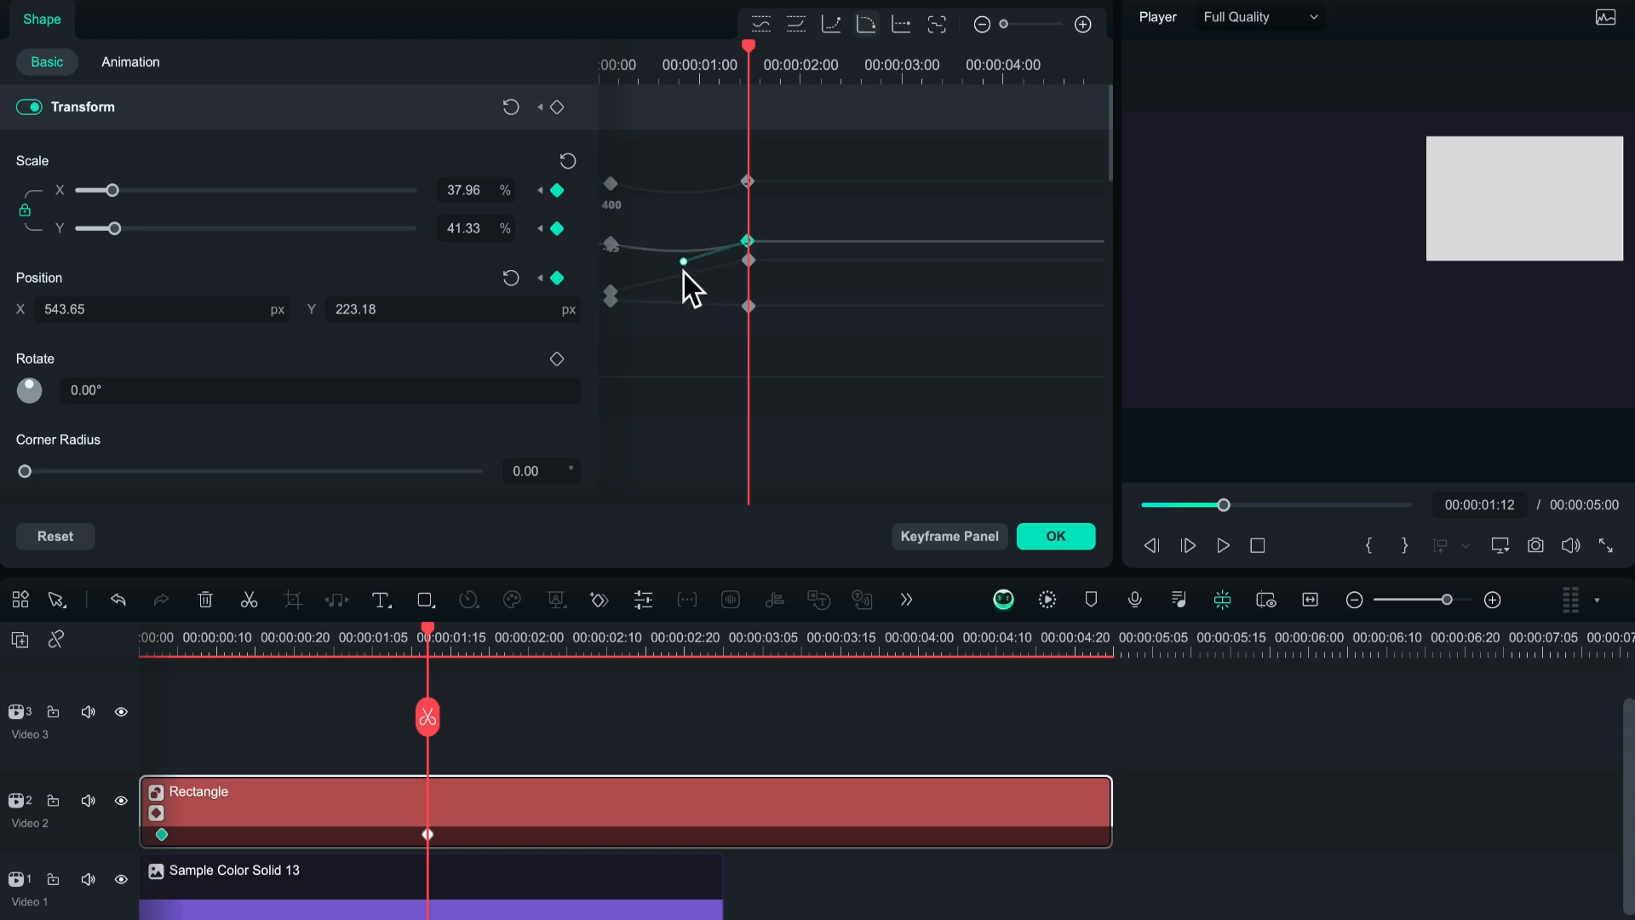
drag(752, 64, 590, 88)
key(space)
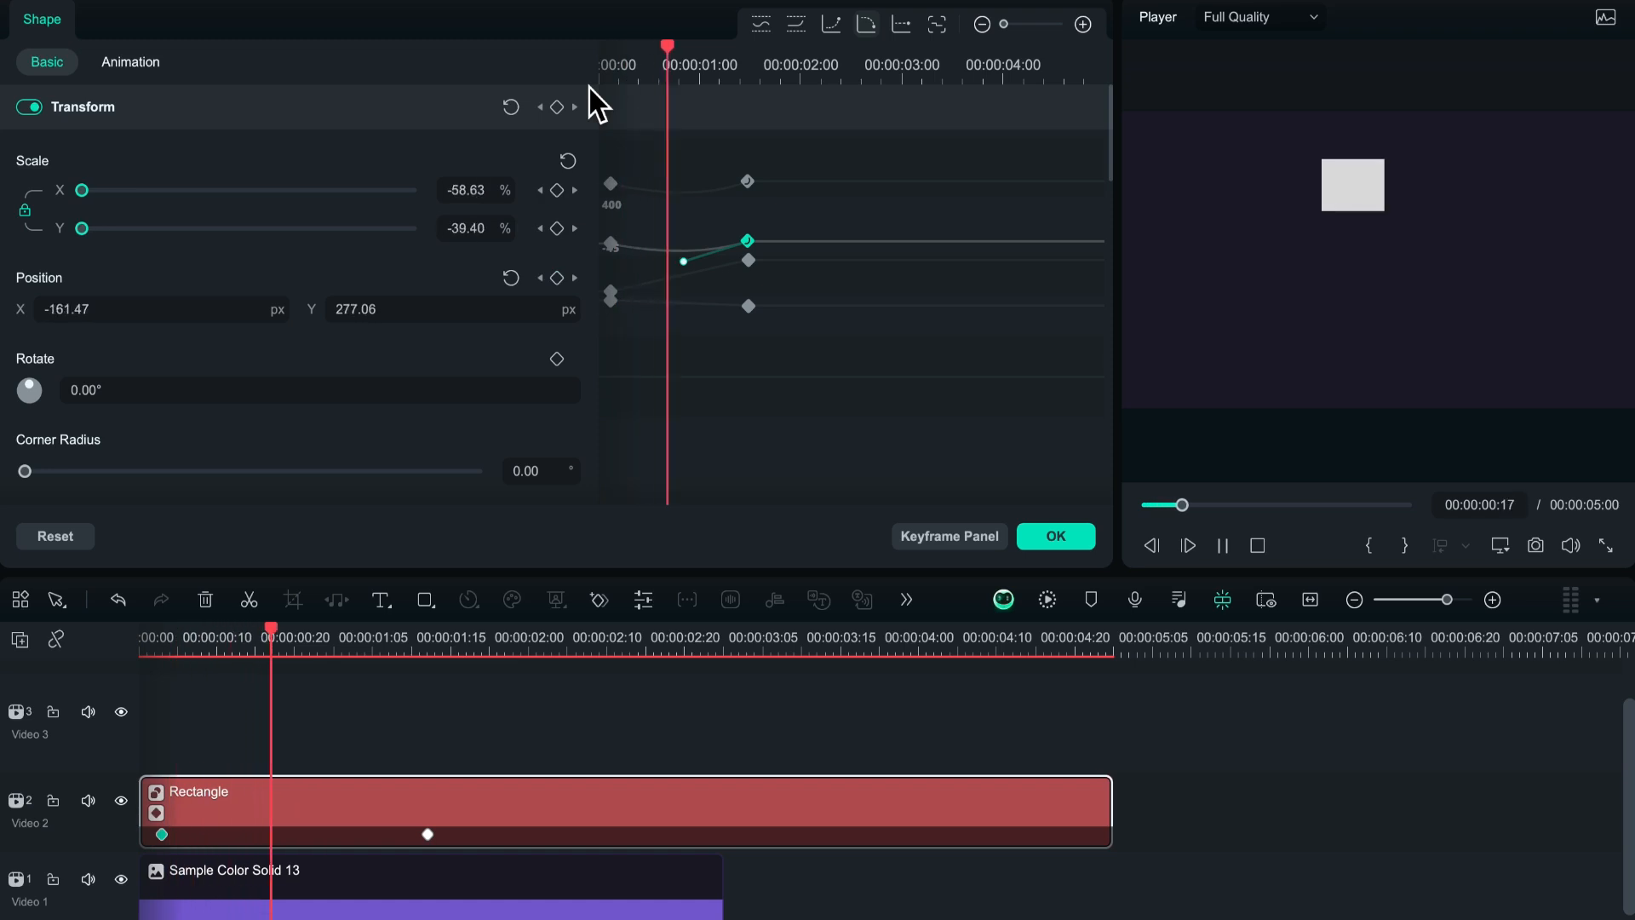
key(space)
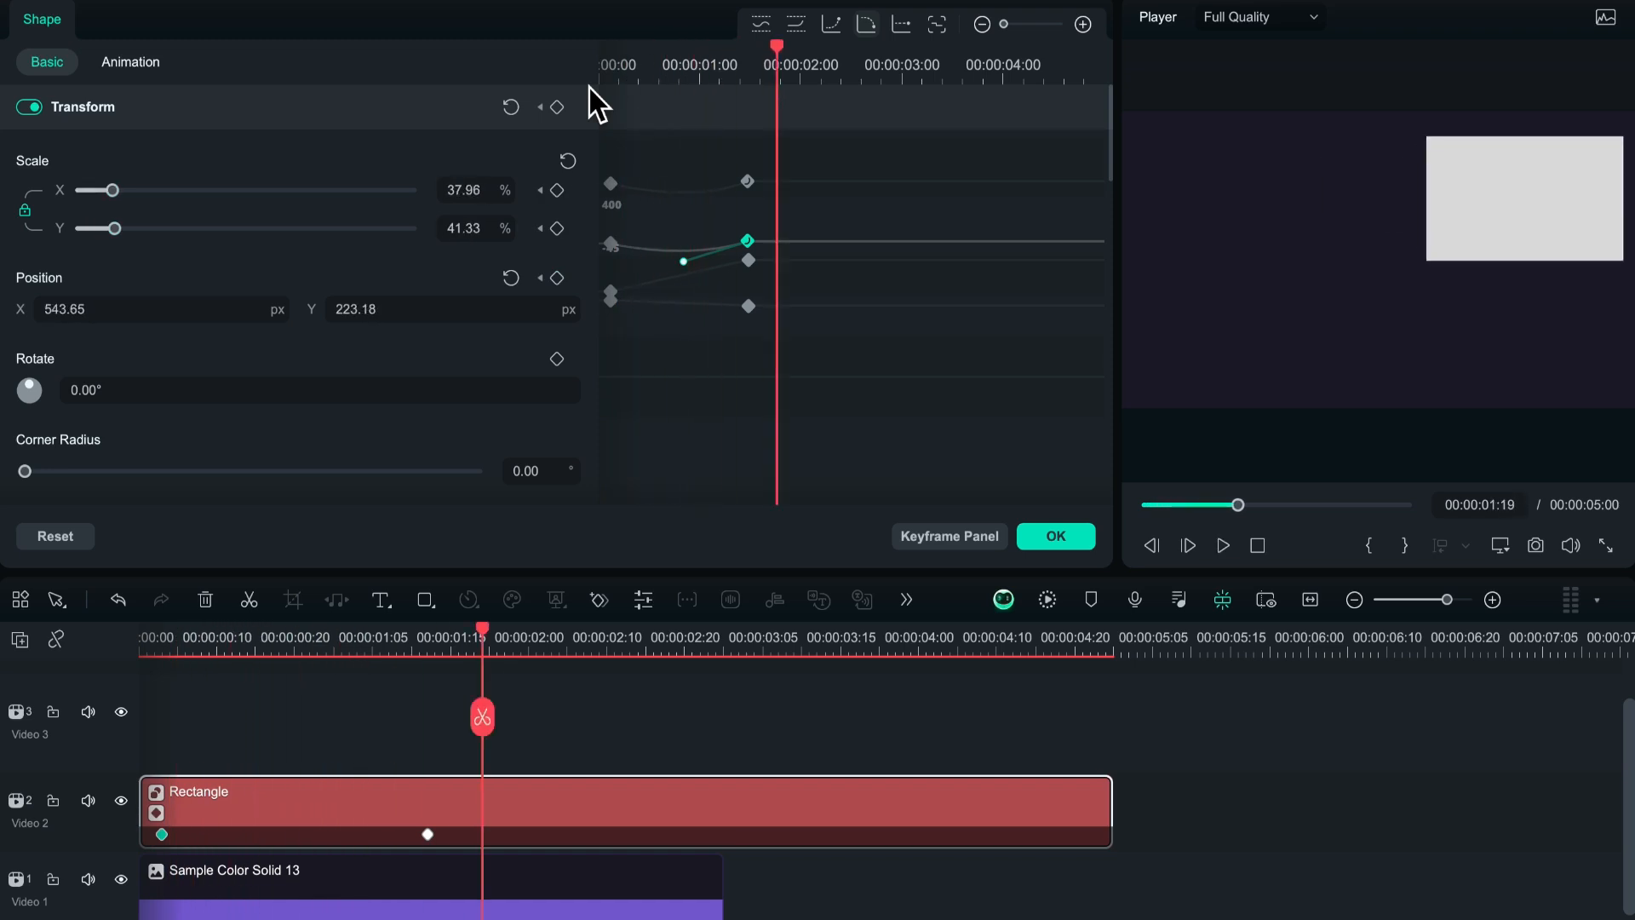